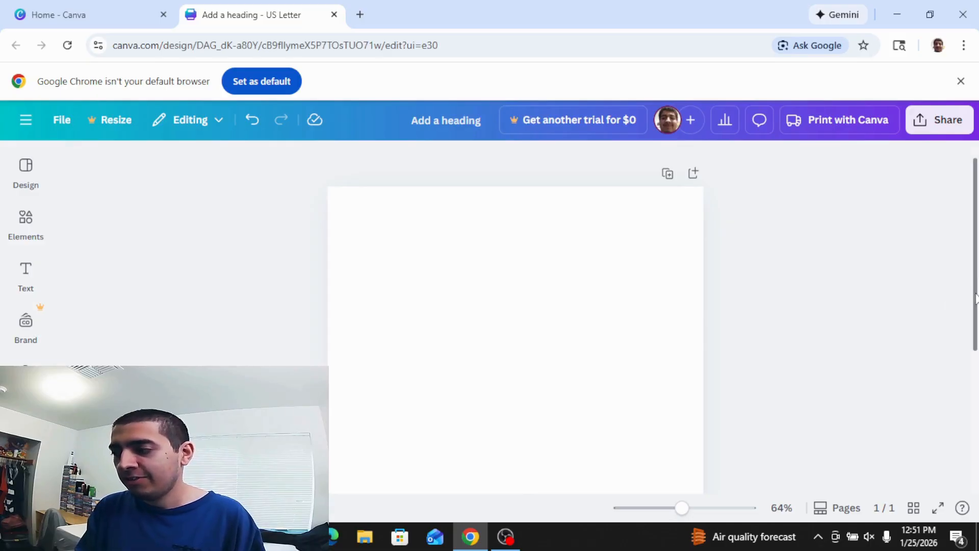
Add a heading near the top of the page and type the first name.
{"action": "left_click_drag", "start_coordinate": [974, 296], "coordinate": [970, 317]}
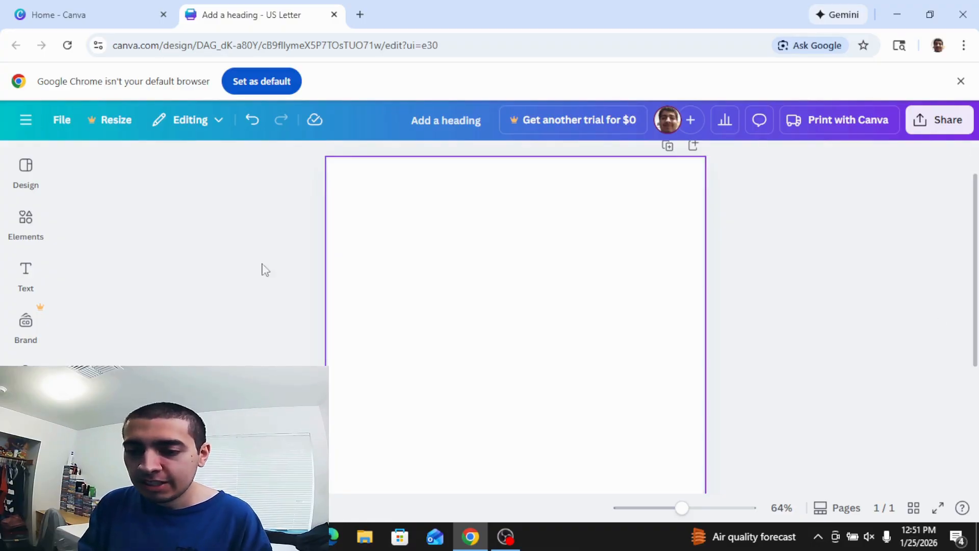
{"action": "left_click", "coordinate": [27, 271]}
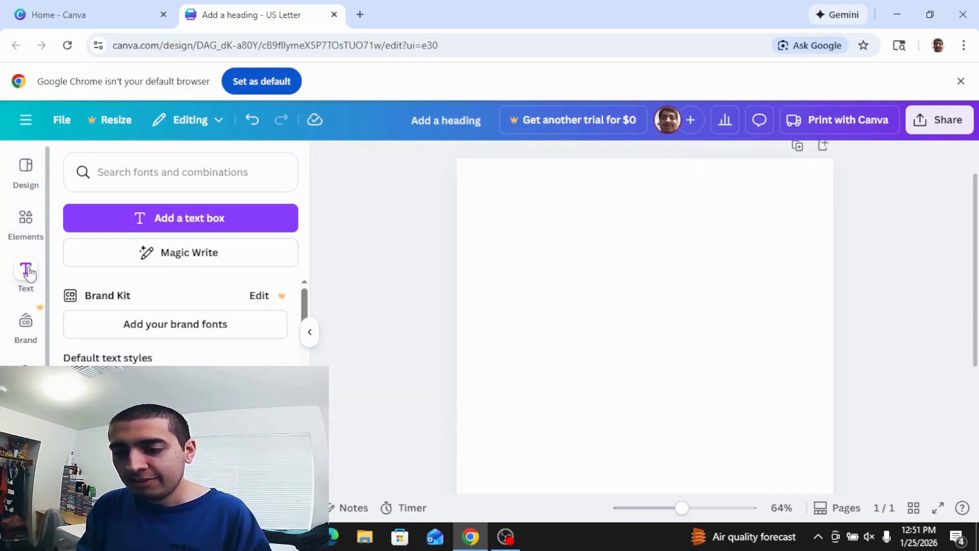
{"action": "left_click", "coordinate": [175, 388]}
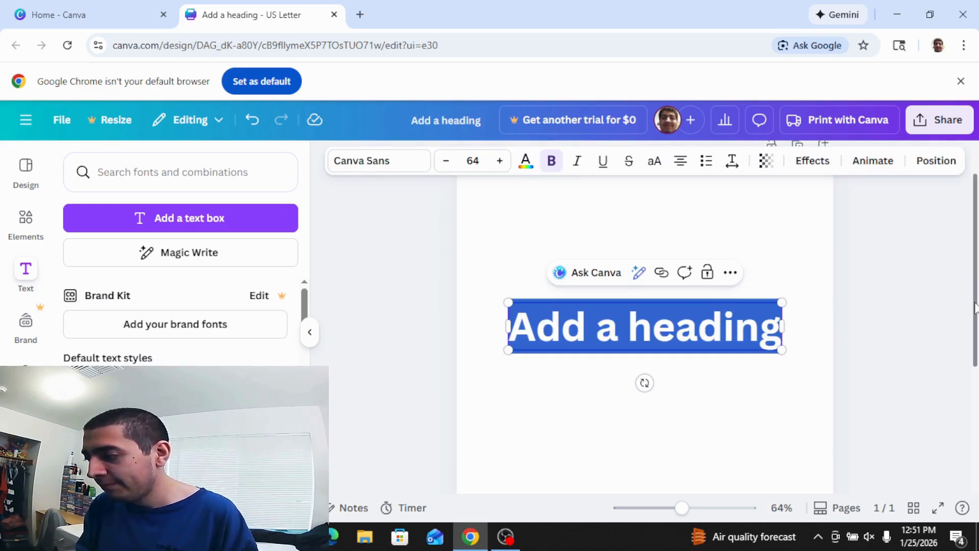
{"action": "left_click_drag", "start_coordinate": [976, 304], "coordinate": [975, 276]}
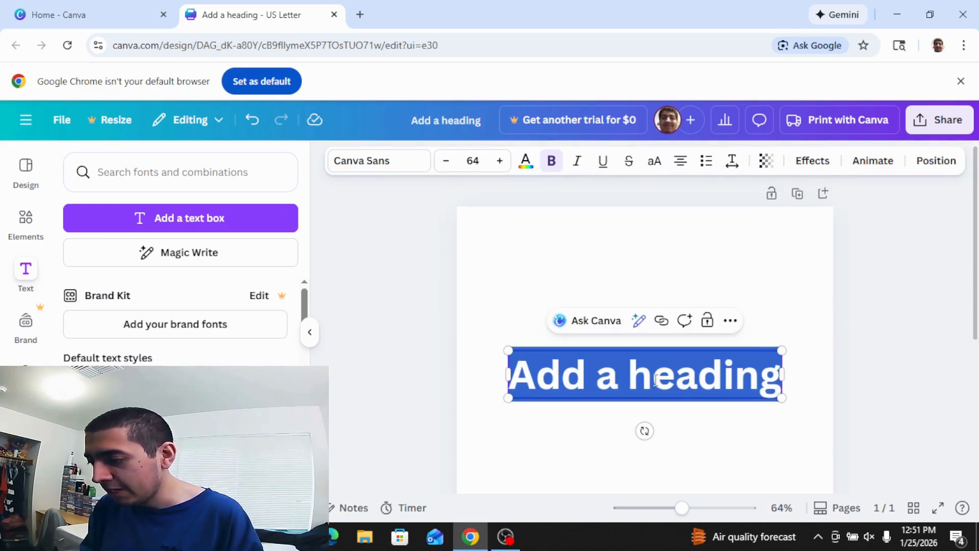
{"action": "left_click_drag", "start_coordinate": [656, 379], "coordinate": [508, 378]}
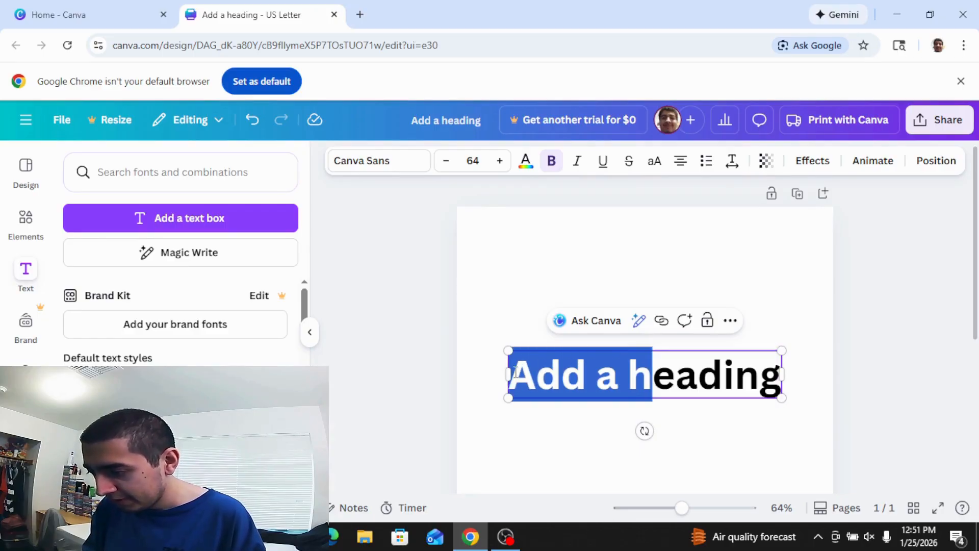
{"action": "left_click", "coordinate": [859, 377]}
{"action": "left_click_drag", "start_coordinate": [707, 375], "coordinate": [682, 267]}
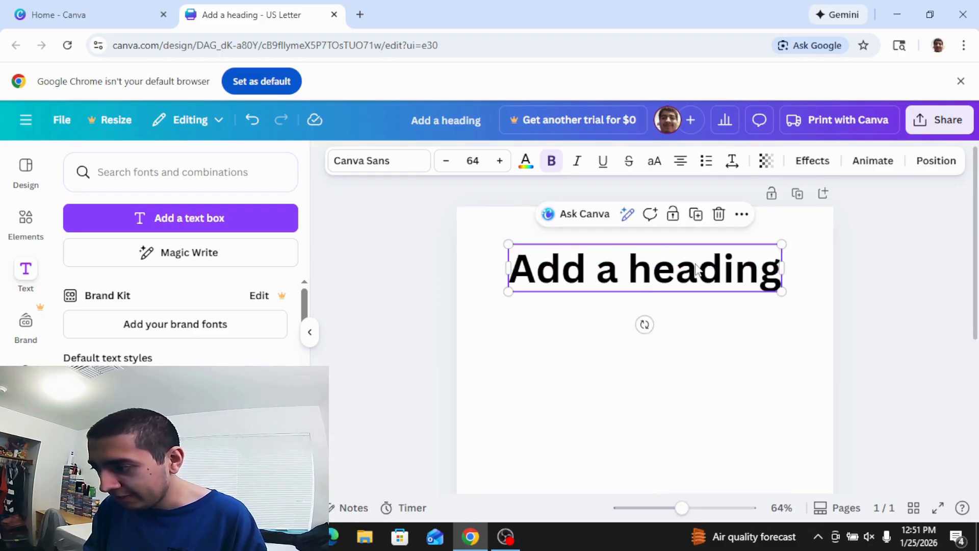
{"action": "double_click", "coordinate": [680, 269]}
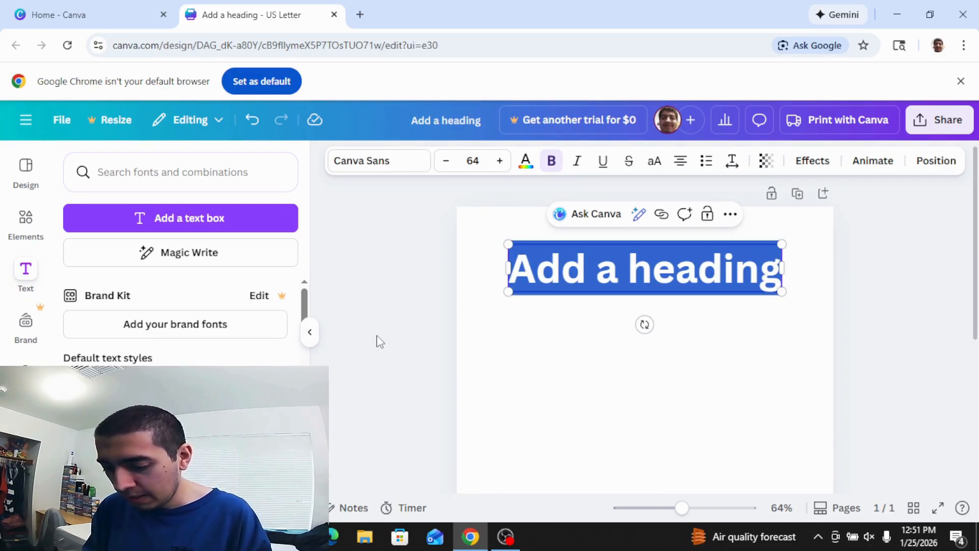
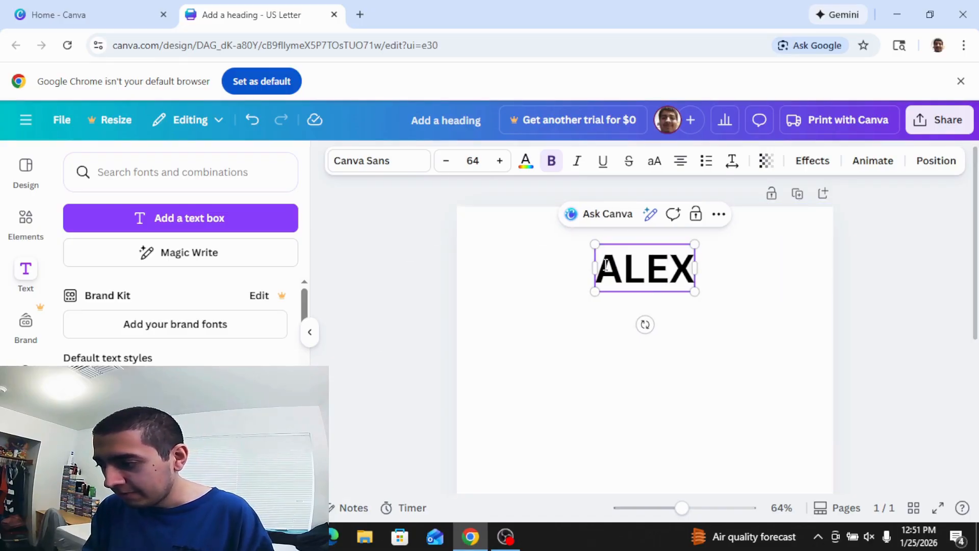
Reduce the name heading to size 50 and complete the full name in capitals.
{"action": "left_click_drag", "start_coordinate": [596, 265], "coordinate": [696, 269]}
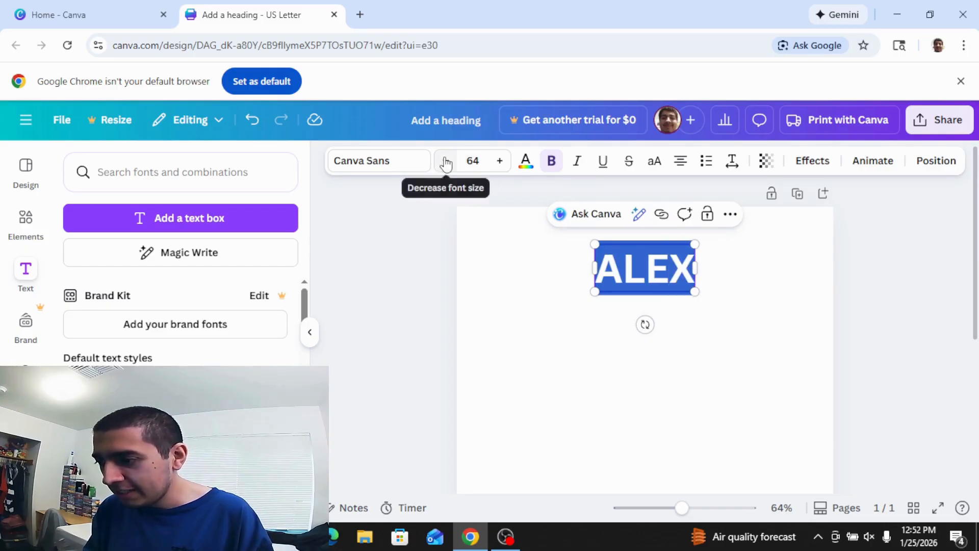
{"action": "left_click", "coordinate": [446, 161]}
{"action": "left_click", "coordinate": [446, 160]}
{"action": "left_click", "coordinate": [446, 161]}
{"action": "left_click", "coordinate": [446, 160]}
{"action": "left_click", "coordinate": [446, 161]}
{"action": "left_click", "coordinate": [445, 161]}
{"action": "left_click", "coordinate": [445, 161]}
{"action": "left_click", "coordinate": [445, 160]}
{"action": "left_click", "coordinate": [446, 161]}
{"action": "left_click", "coordinate": [446, 161]}
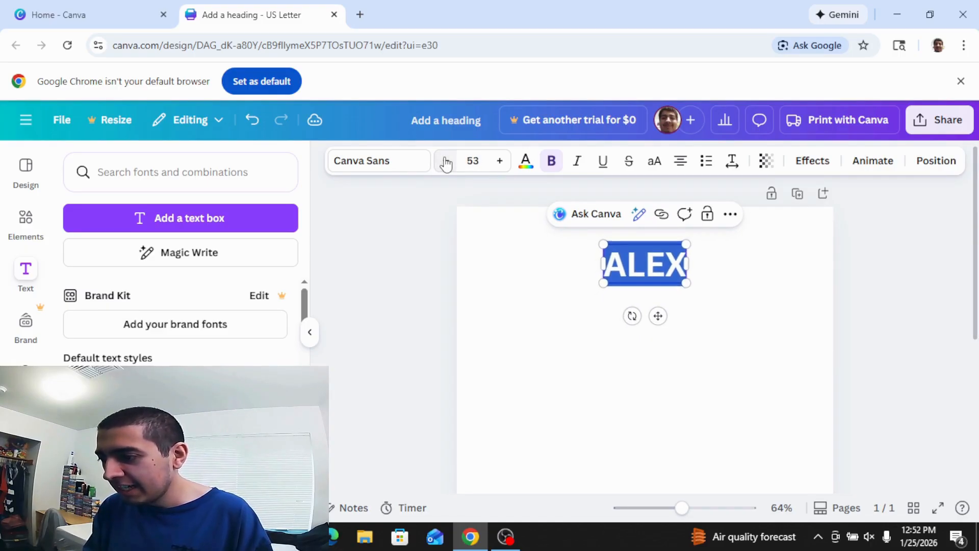
{"action": "left_click", "coordinate": [445, 161]}
{"action": "left_click", "coordinate": [446, 160]}
{"action": "left_click", "coordinate": [446, 160]}
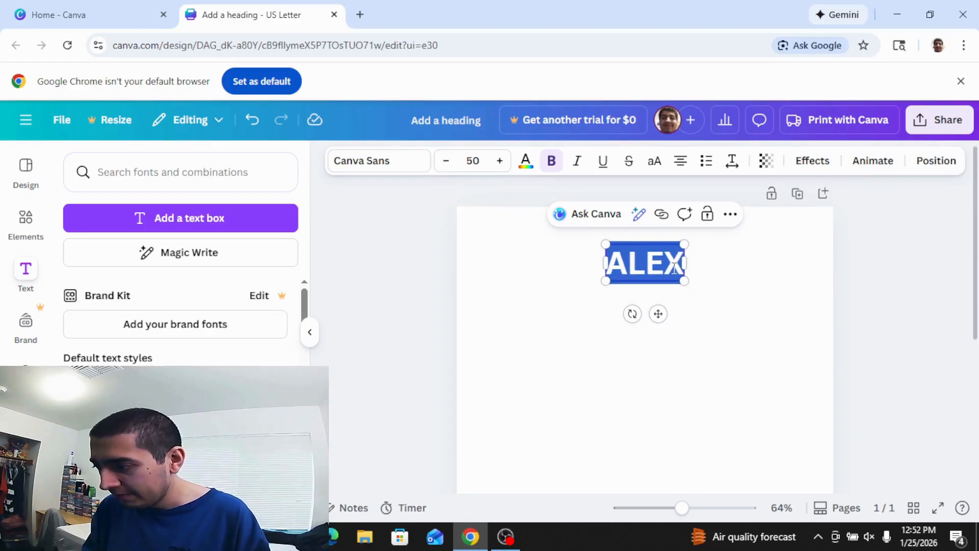
{"action": "left_click", "coordinate": [654, 263]}
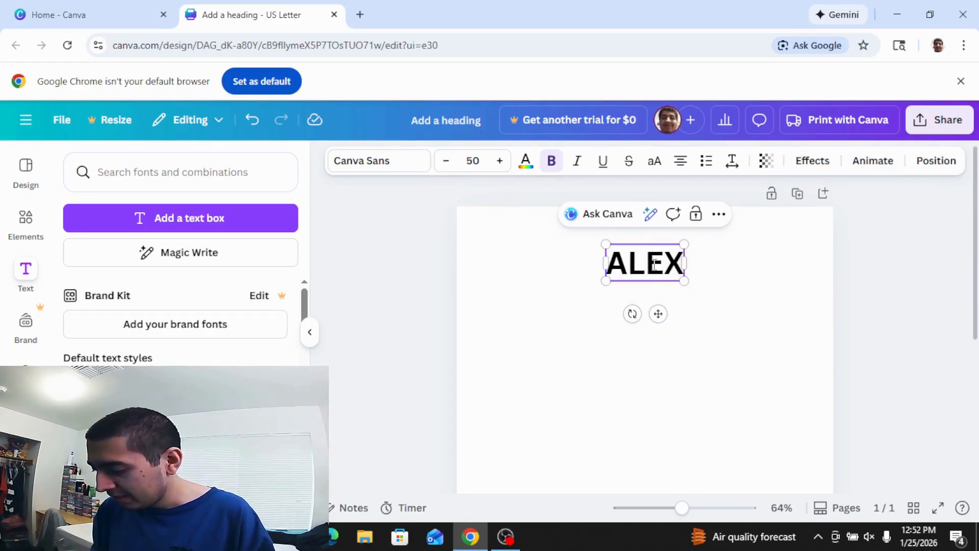
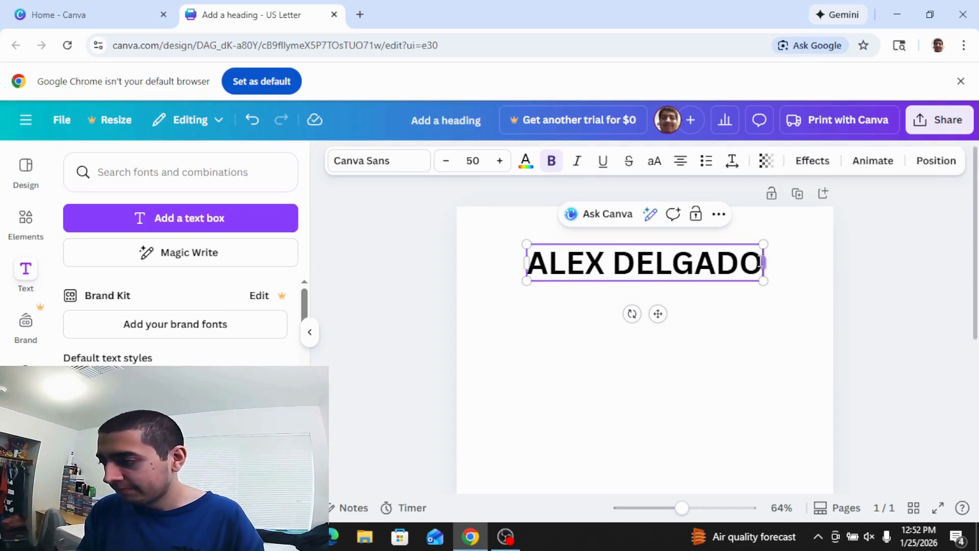
{"action": "left_click", "coordinate": [822, 291]}
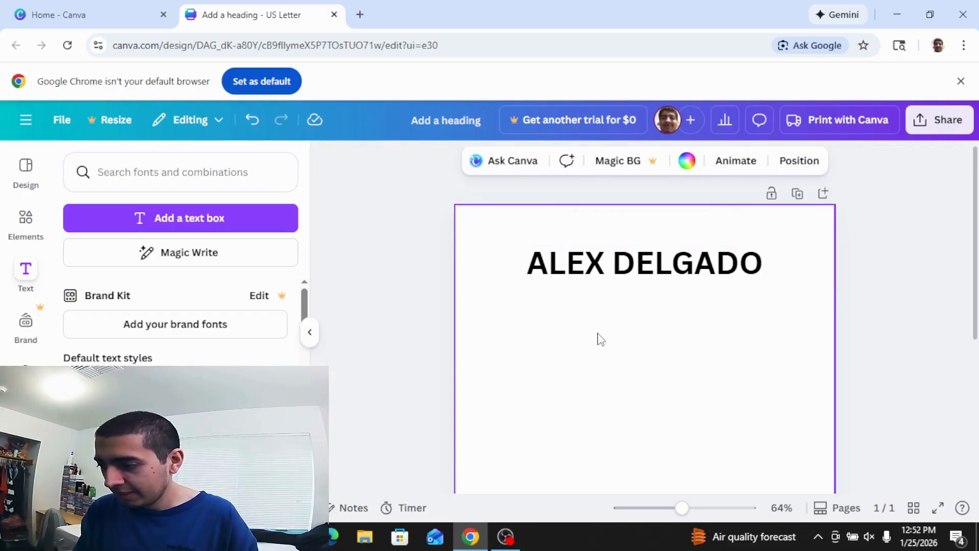
Add a body text line reading 'XXX-XXX-XXXX / Email Address'.
{"action": "left_click", "coordinate": [433, 346]}
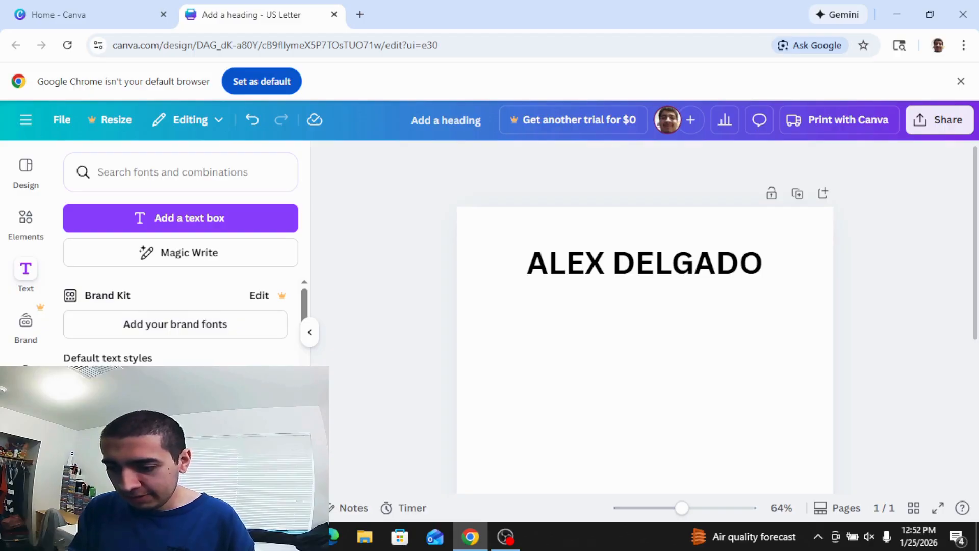
{"action": "key", "text": "t"}
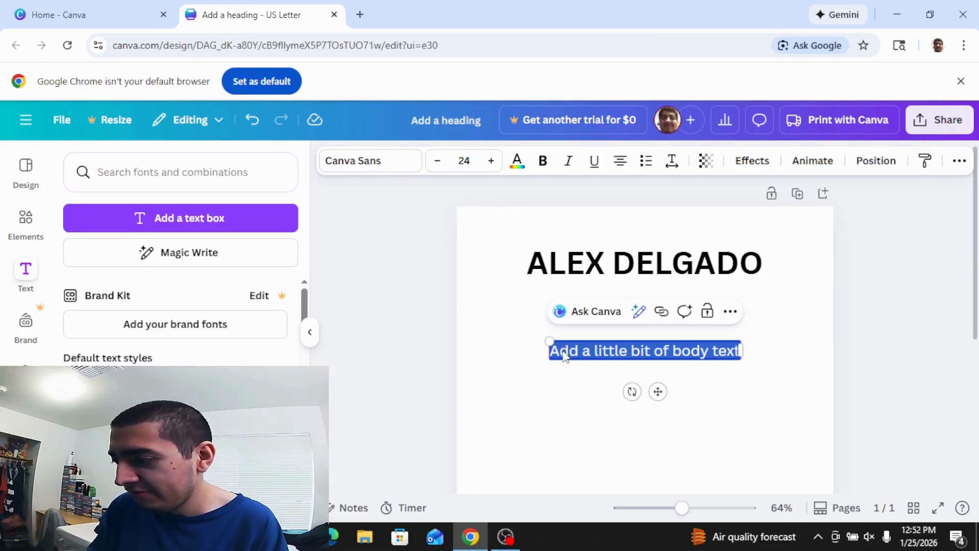
{"action": "type", "text": "XXX"}
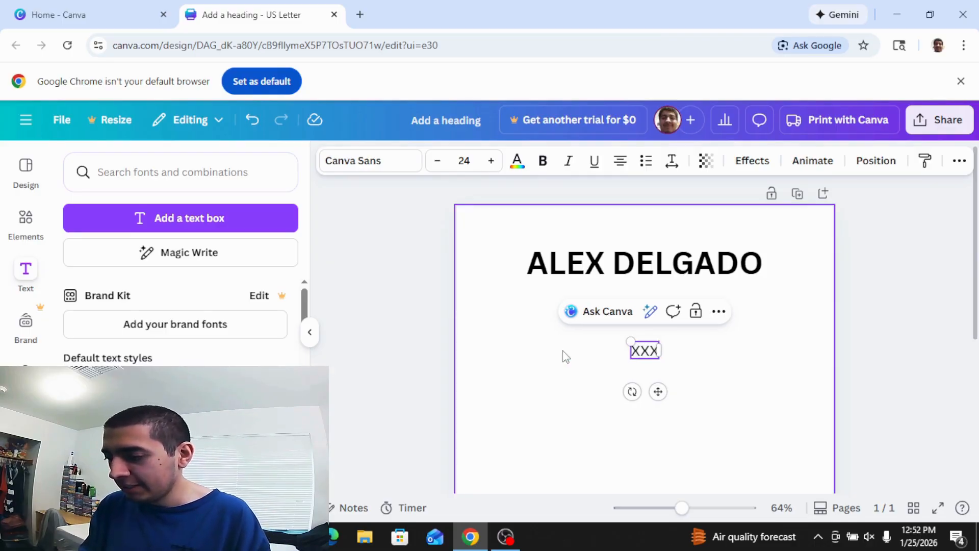
{"action": "type", "text": "-"}
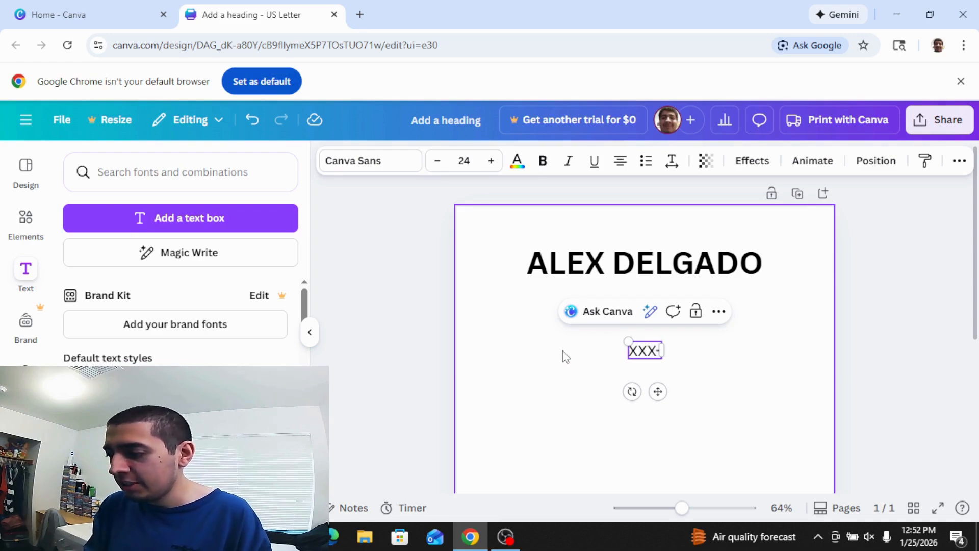
{"action": "type", "text": "XXX-X"}
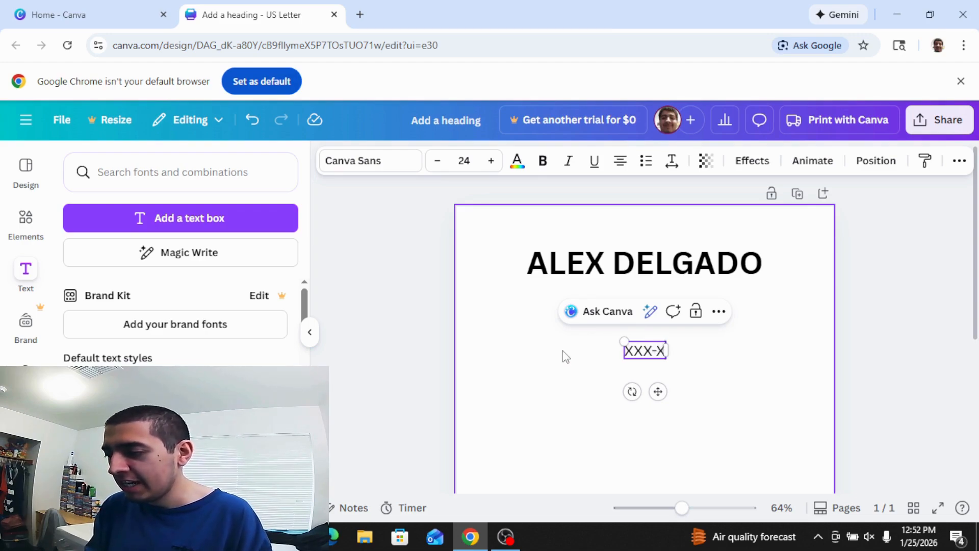
{"action": "type", "text": "XX-XXXX"}
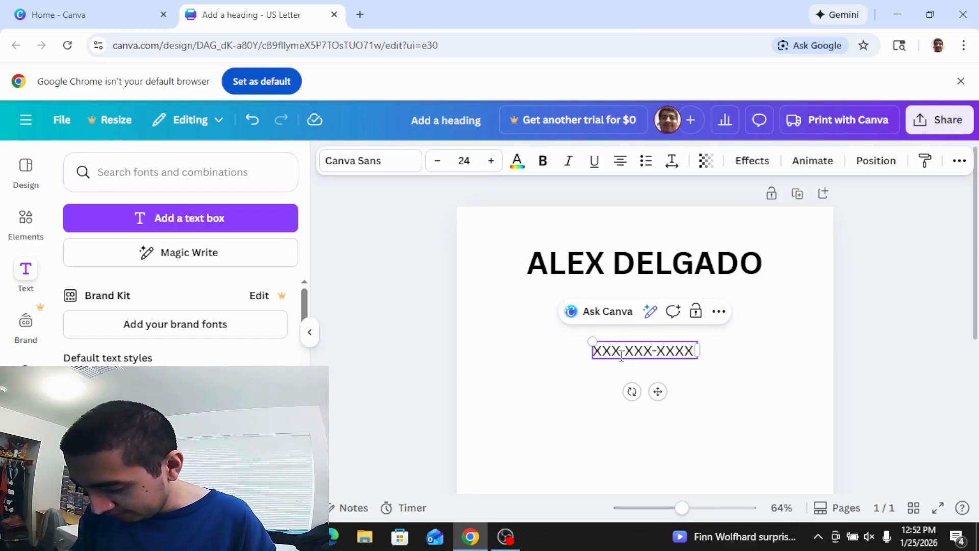
{"action": "type", "text": "/"}
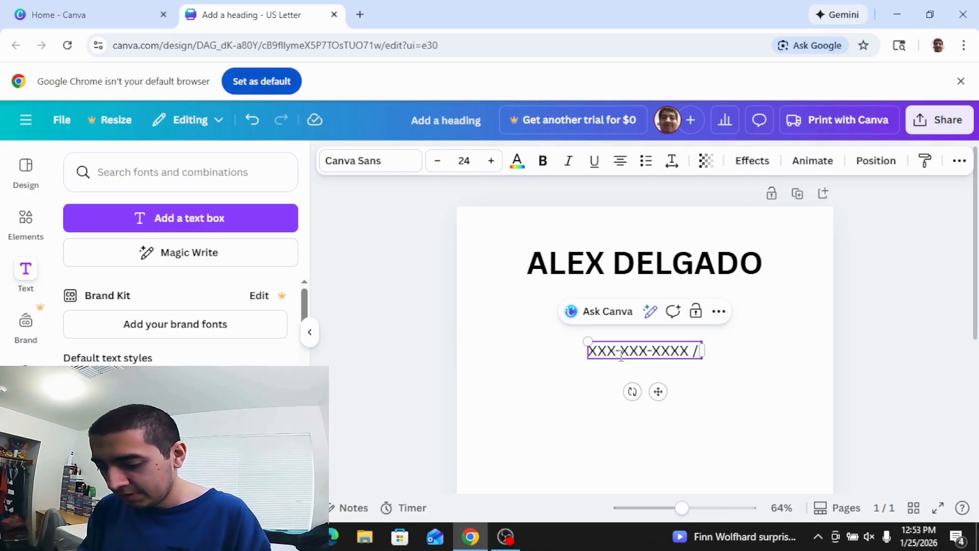
{"action": "type", "text": " Email"}
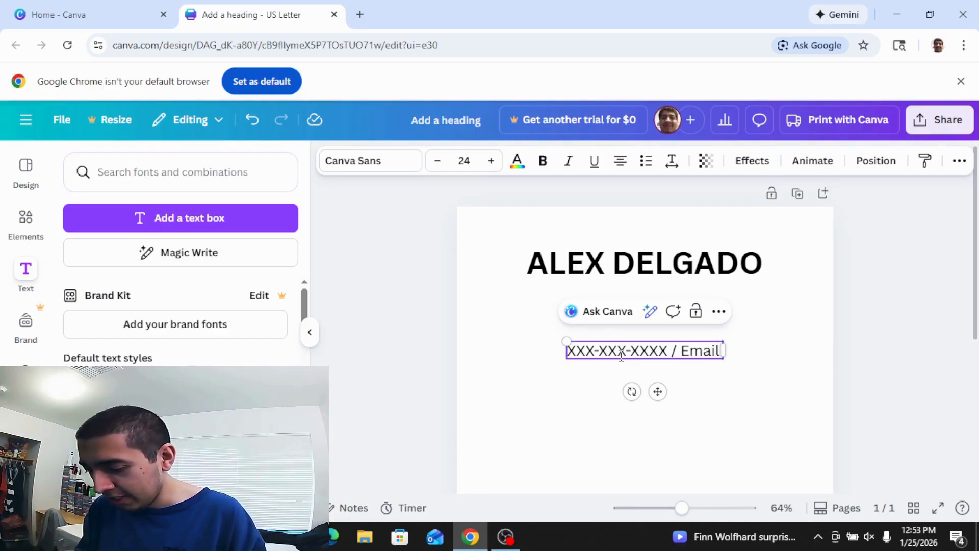
{"action": "type", "text": " Add"}
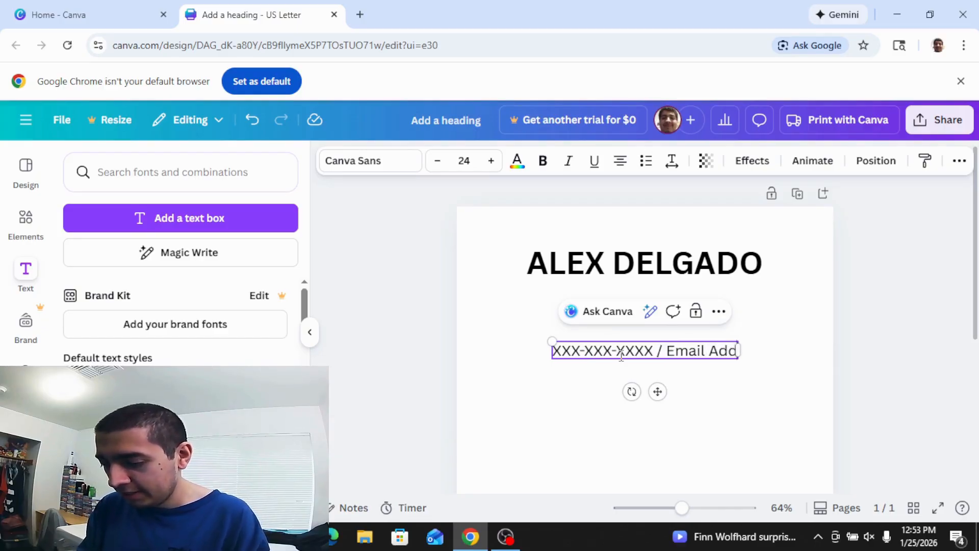
{"action": "type", "text": "ress"}
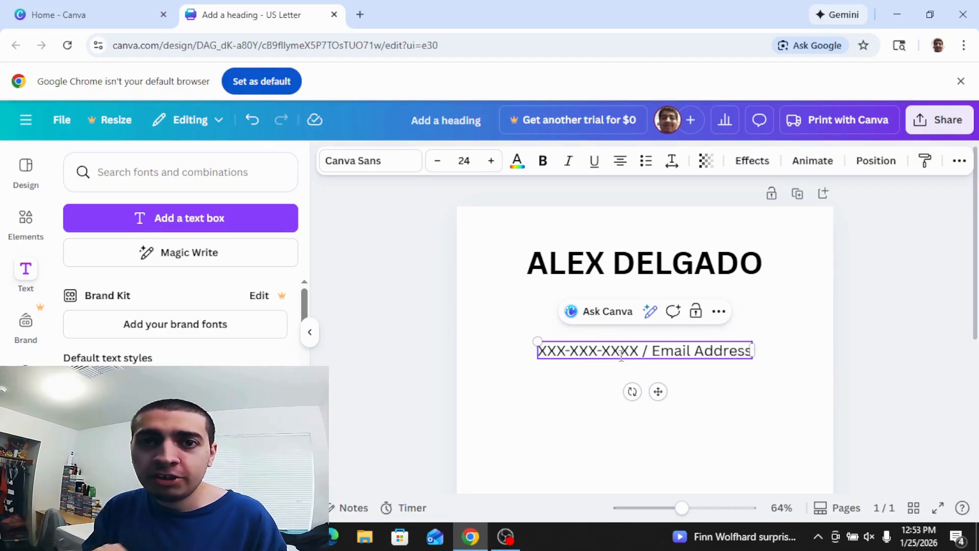
{"action": "left_click", "coordinate": [775, 371]}
Centre the contact line directly beneath the name heading.
{"action": "left_click_drag", "start_coordinate": [706, 353], "coordinate": [699, 302]}
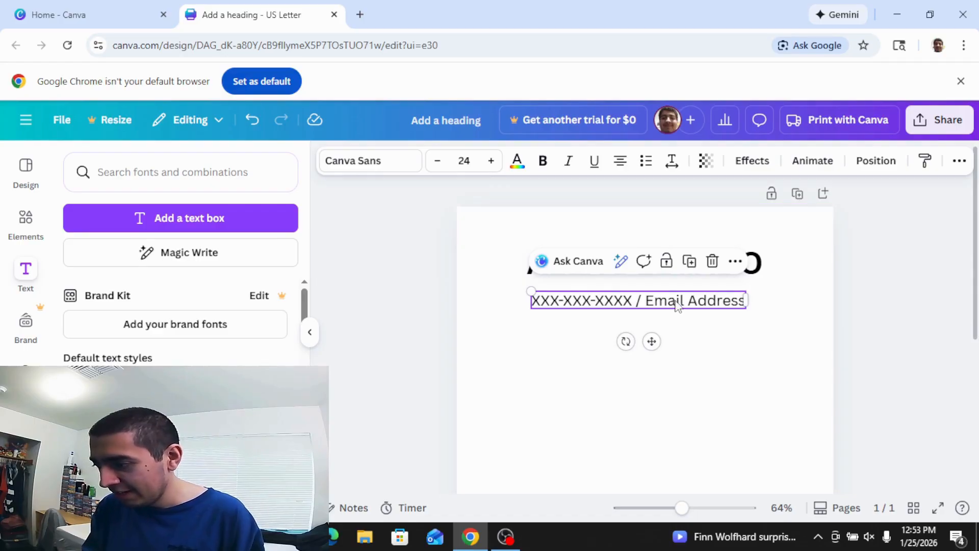
{"action": "left_click_drag", "start_coordinate": [673, 300], "coordinate": [679, 298]}
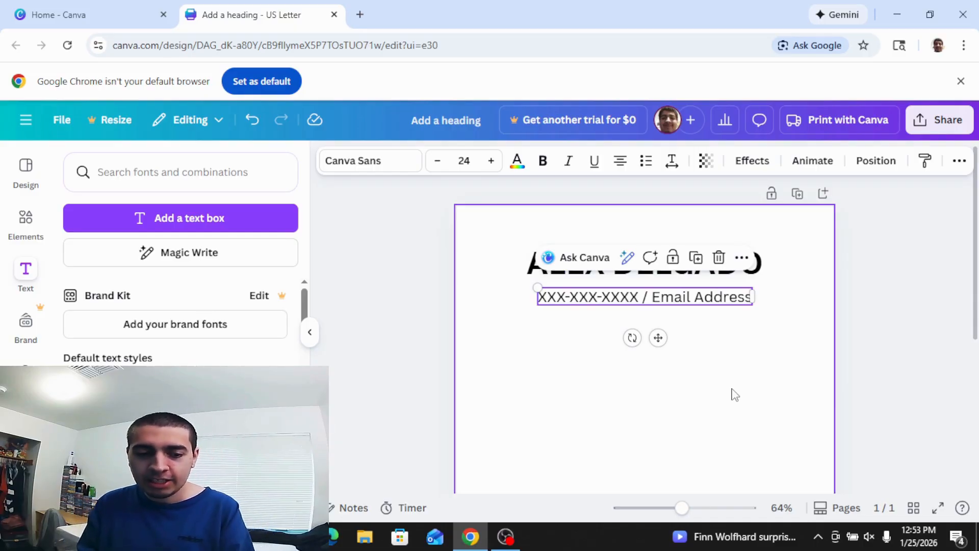
{"action": "left_click", "coordinate": [697, 384]}
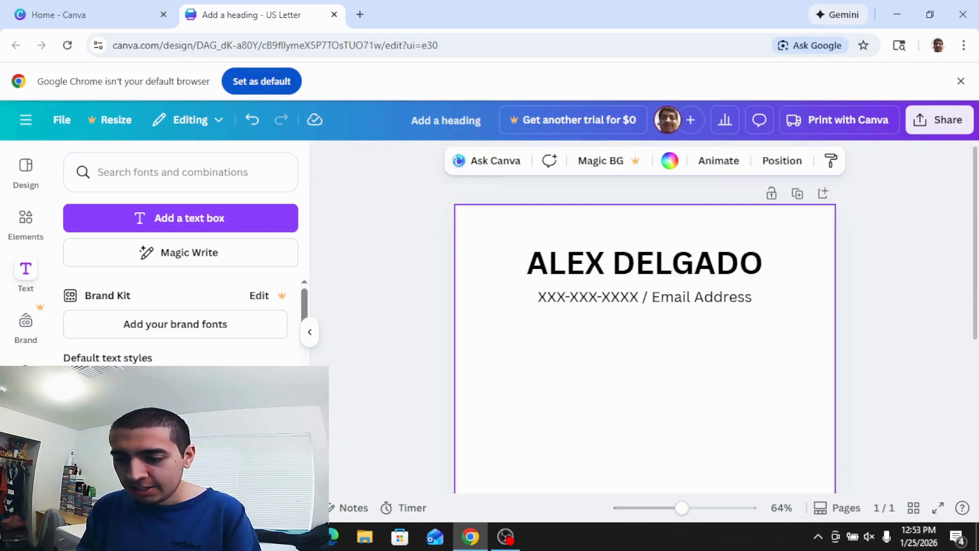
{"action": "key", "text": "t"}
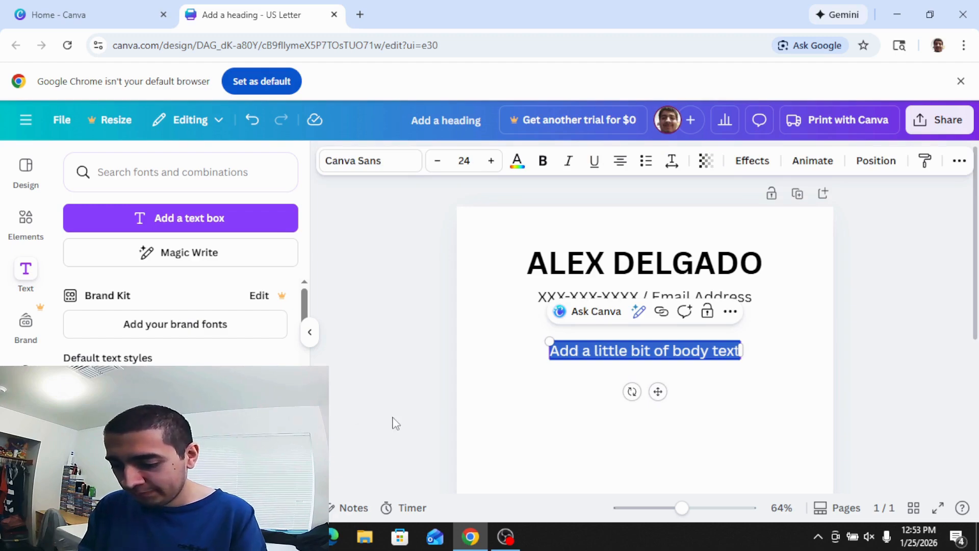
Type 'Home Address' and place it centred just under the contact line.
{"action": "type", "text": "H"}
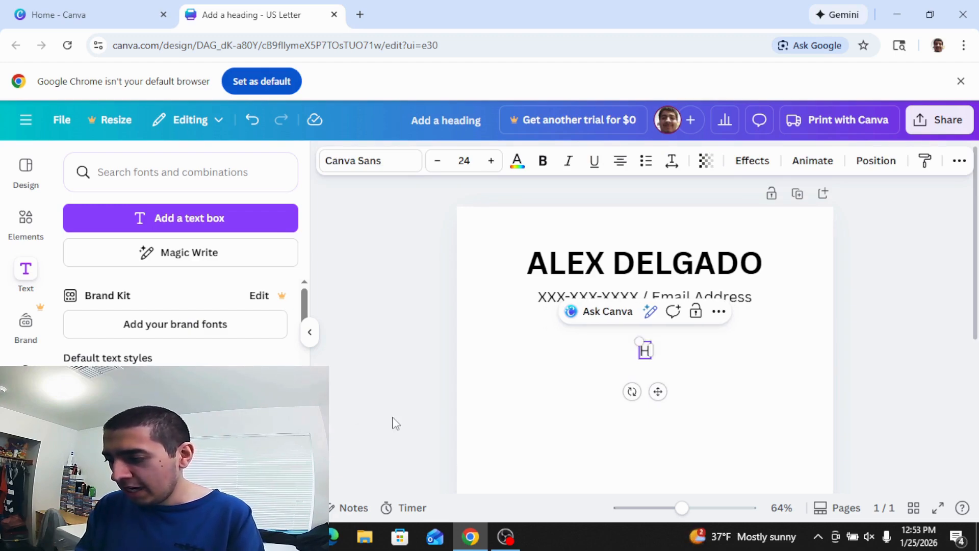
{"action": "type", "text": "ome"}
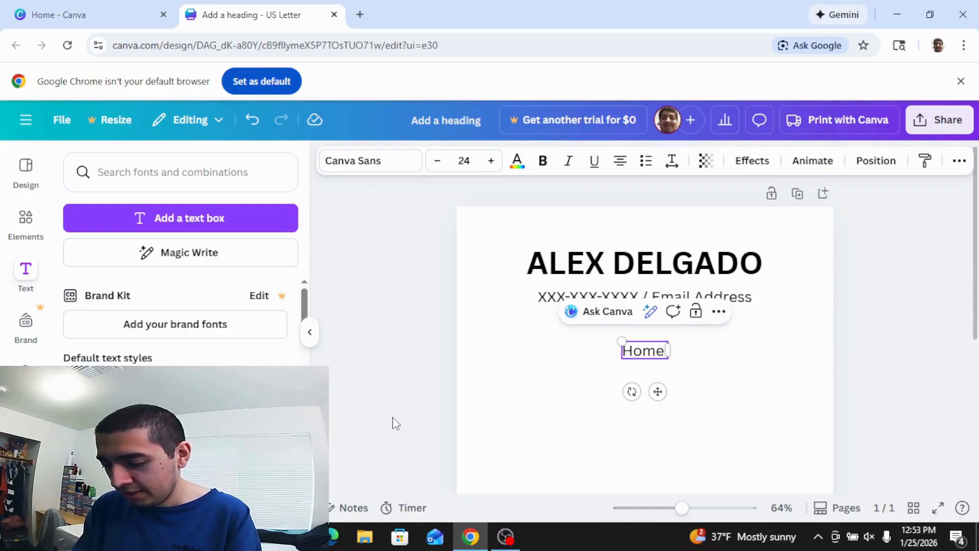
{"action": "type", "text": " Addre"}
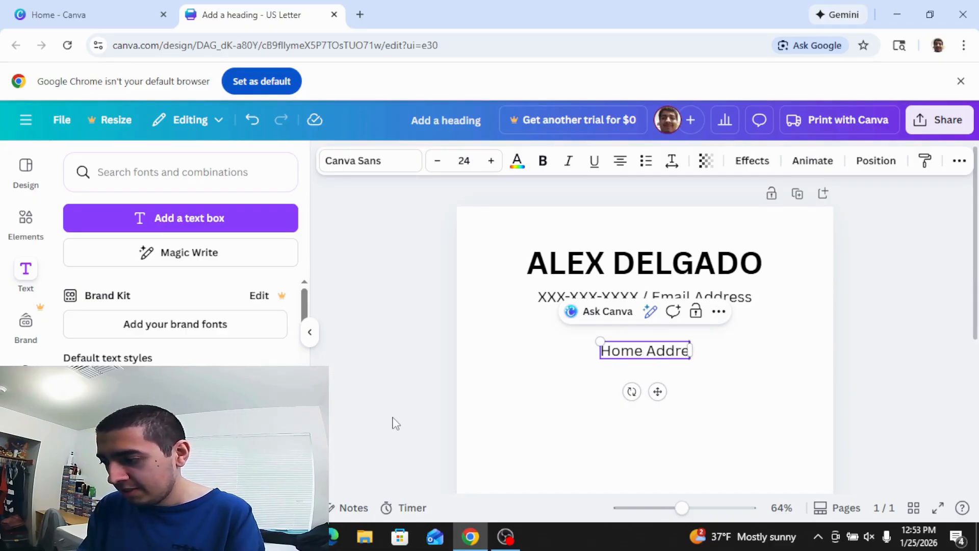
{"action": "type", "text": "ss"}
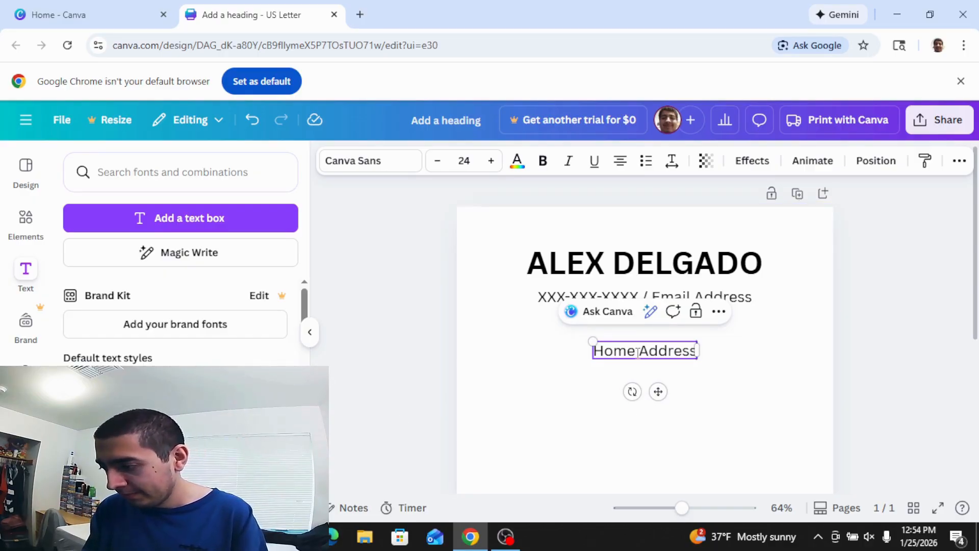
{"action": "left_click", "coordinate": [711, 367]}
{"action": "left_click_drag", "start_coordinate": [658, 351], "coordinate": [655, 326]}
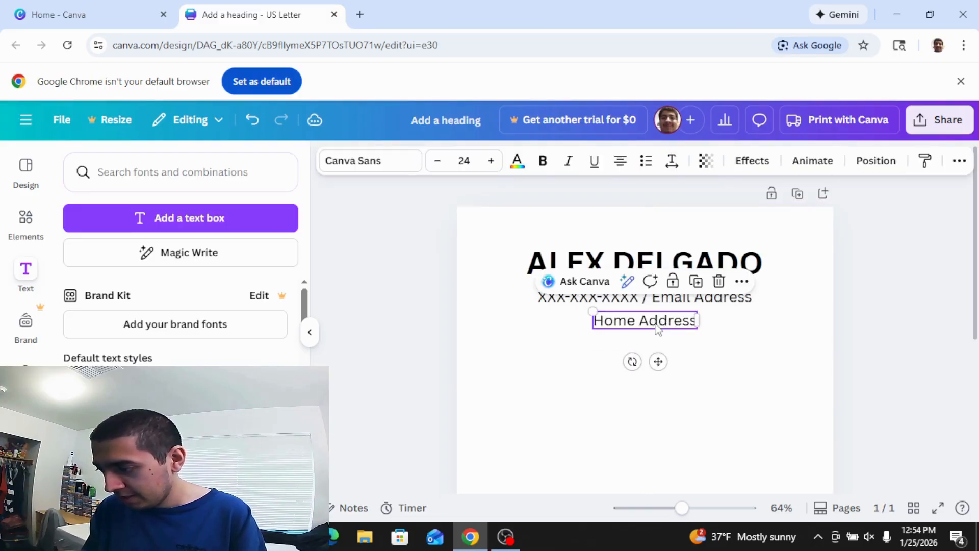
{"action": "left_click", "coordinate": [703, 423]}
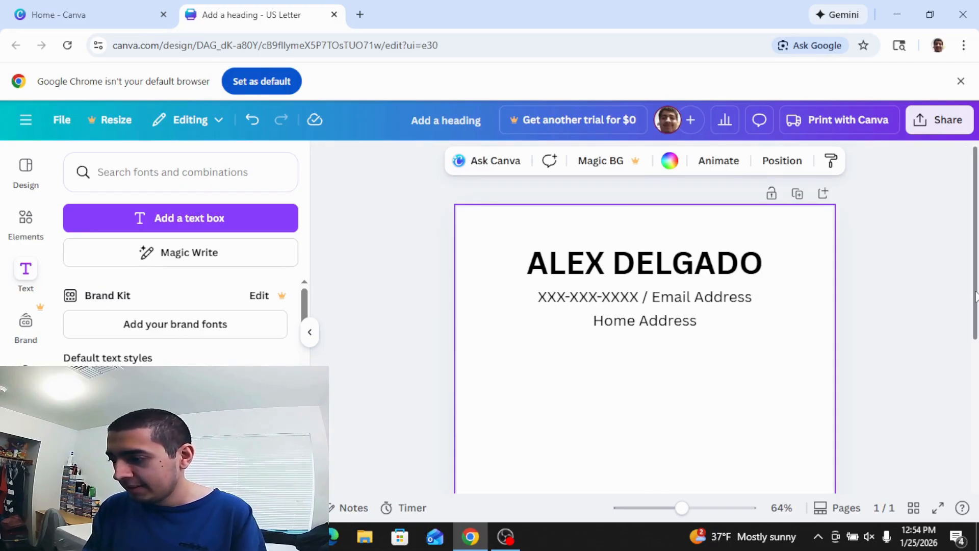
Add a 'WORK EXPERIENCE' subheading on the left side below the address line.
{"action": "left_click_drag", "start_coordinate": [975, 296], "coordinate": [970, 376]}
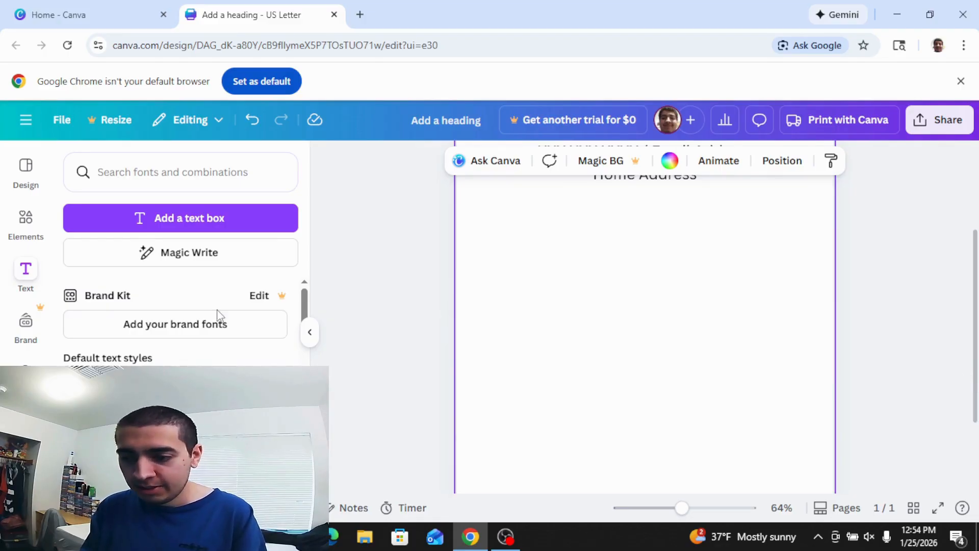
{"action": "left_click", "coordinate": [174, 429]}
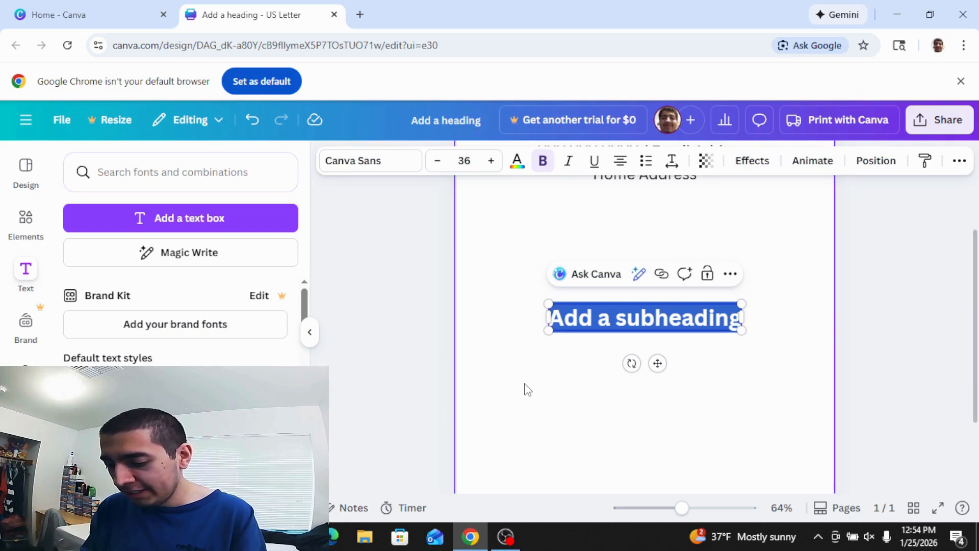
{"action": "type", "text": "WO"}
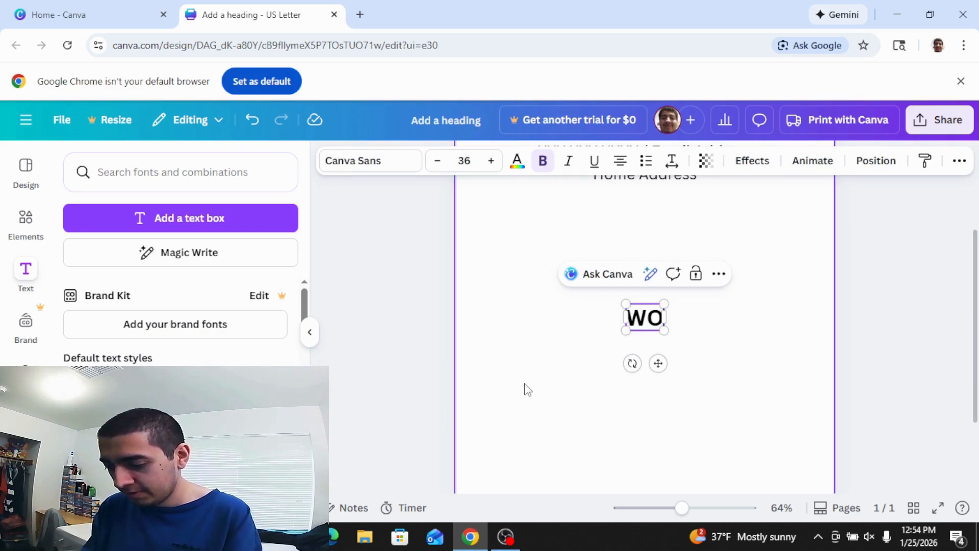
{"action": "type", "text": "RK"}
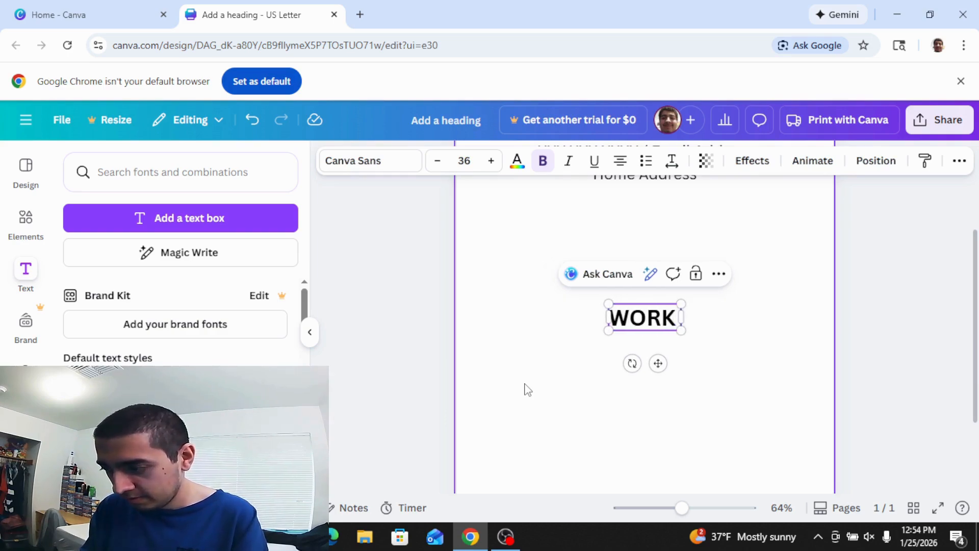
{"action": "type", "text": " EXPERIENCE"}
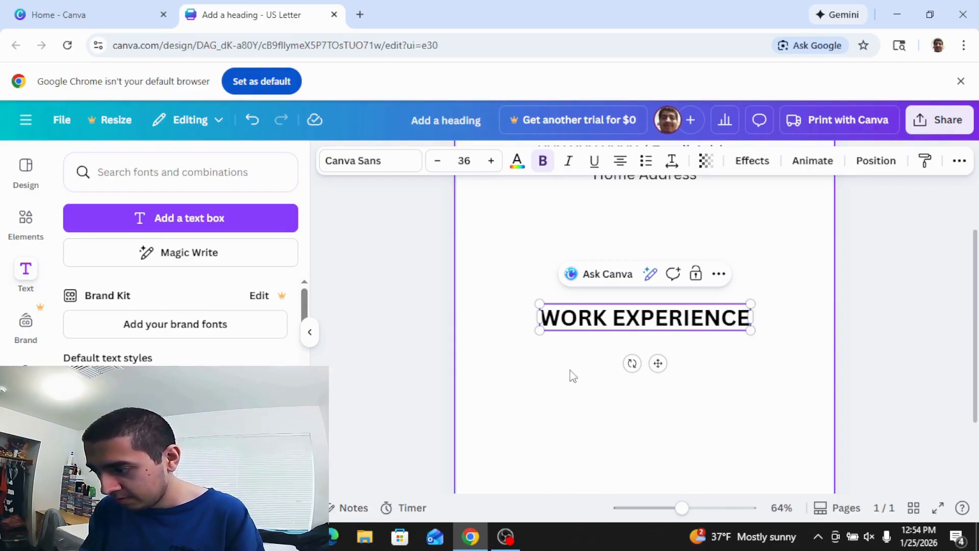
{"action": "left_click", "coordinate": [748, 397]}
{"action": "left_click", "coordinate": [668, 317]}
{"action": "left_click_drag", "start_coordinate": [665, 319], "coordinate": [606, 234]}
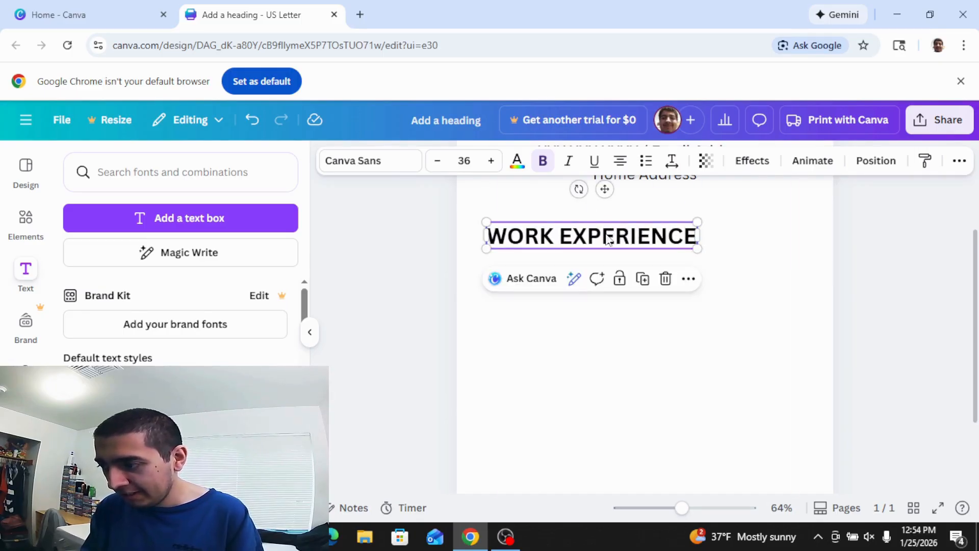
{"action": "left_click", "coordinate": [724, 261]}
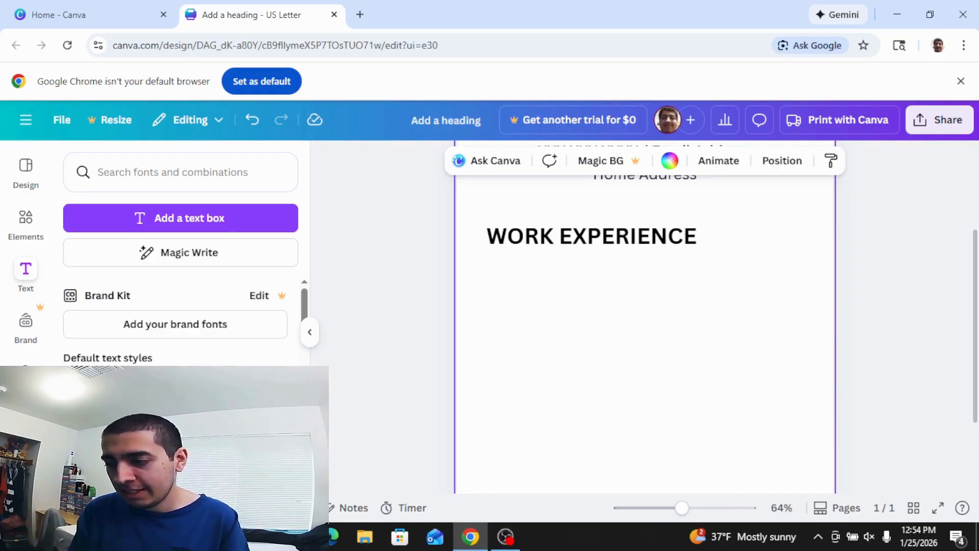
Add a 'McLendon's' subheading aligned with the left edge of WORK EXPERIENCE.
{"action": "left_click", "coordinate": [175, 435]}
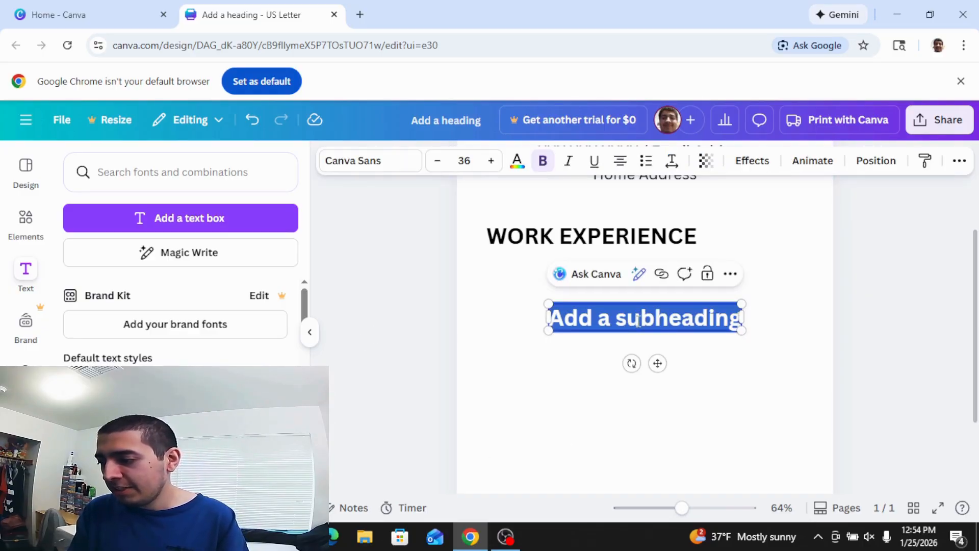
{"action": "left_click", "coordinate": [731, 357]}
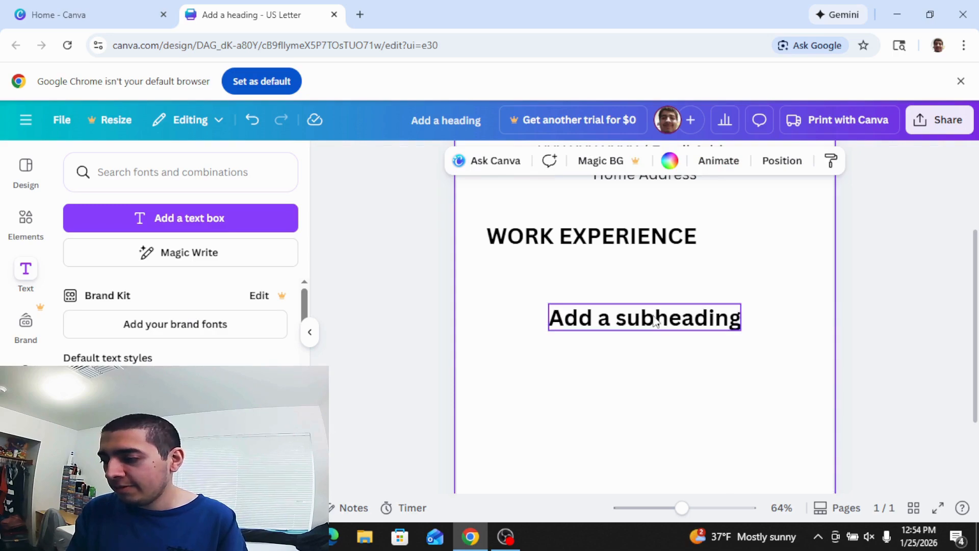
{"action": "left_click_drag", "start_coordinate": [656, 321], "coordinate": [593, 272]}
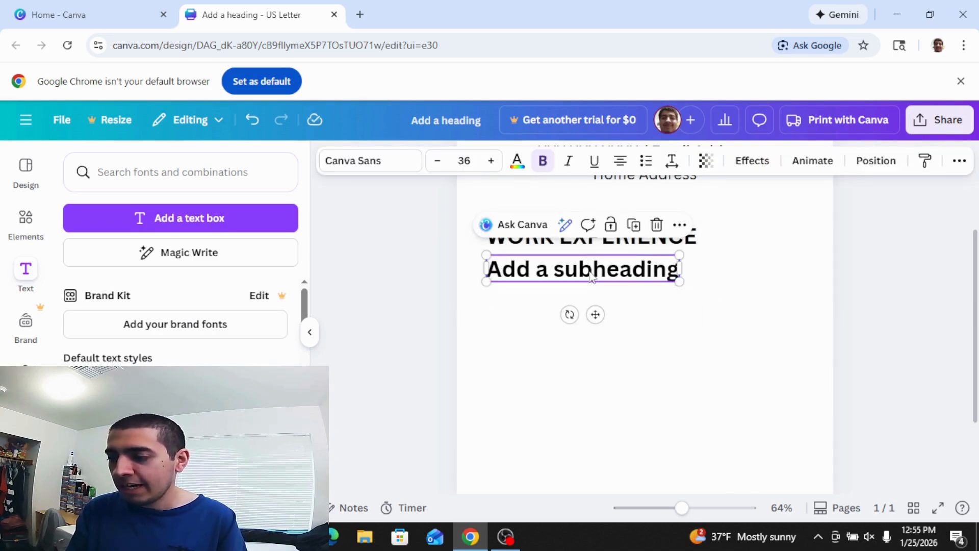
{"action": "double_click", "coordinate": [591, 275]}
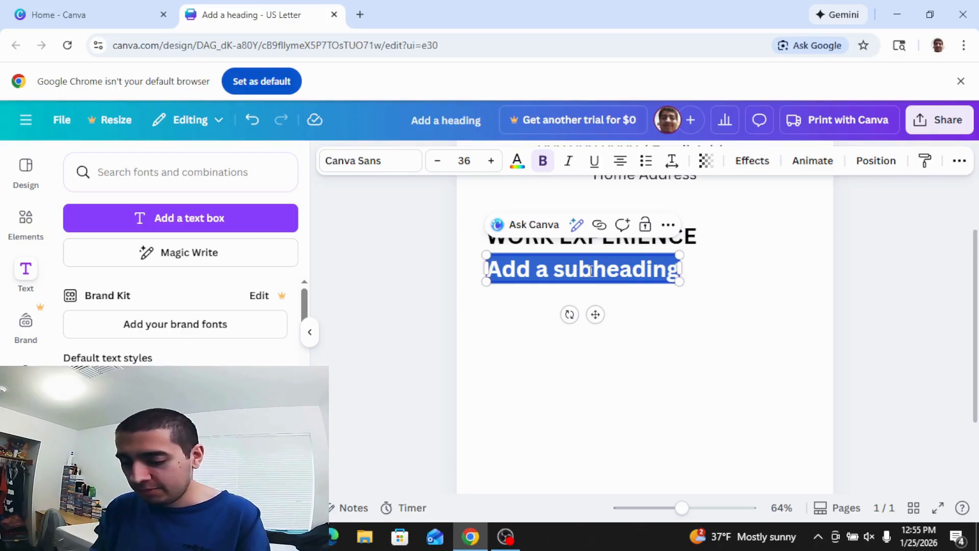
{"action": "type", "text": "M"}
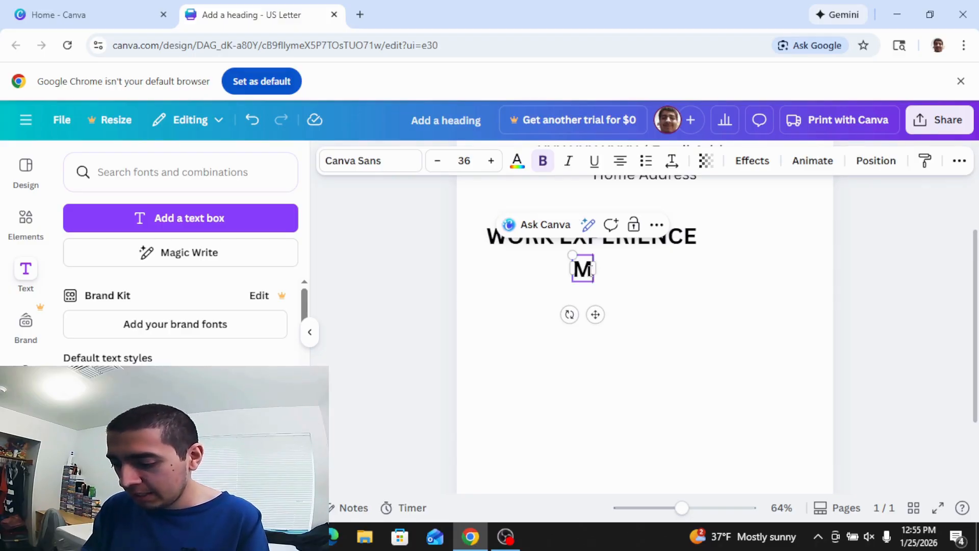
{"action": "type", "text": "cL"}
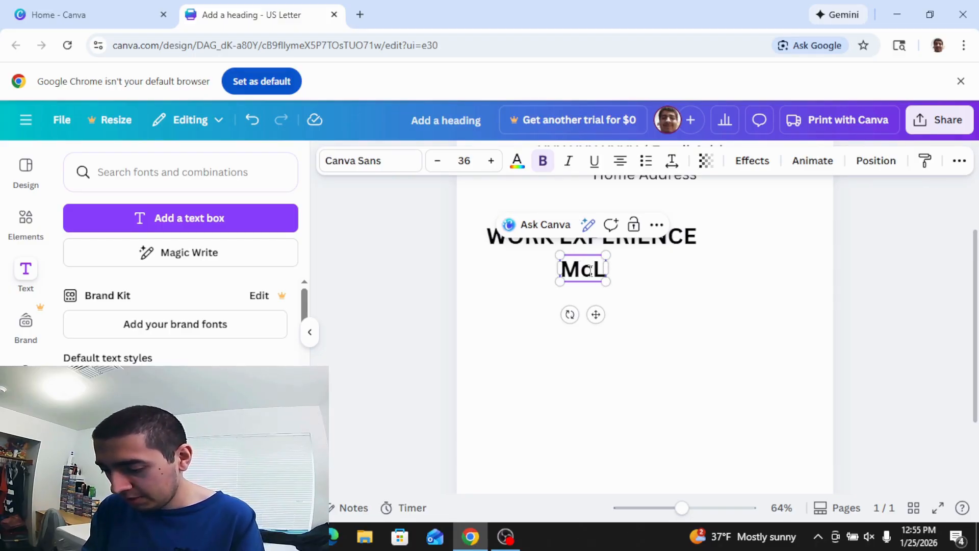
{"action": "type", "text": "endon's"}
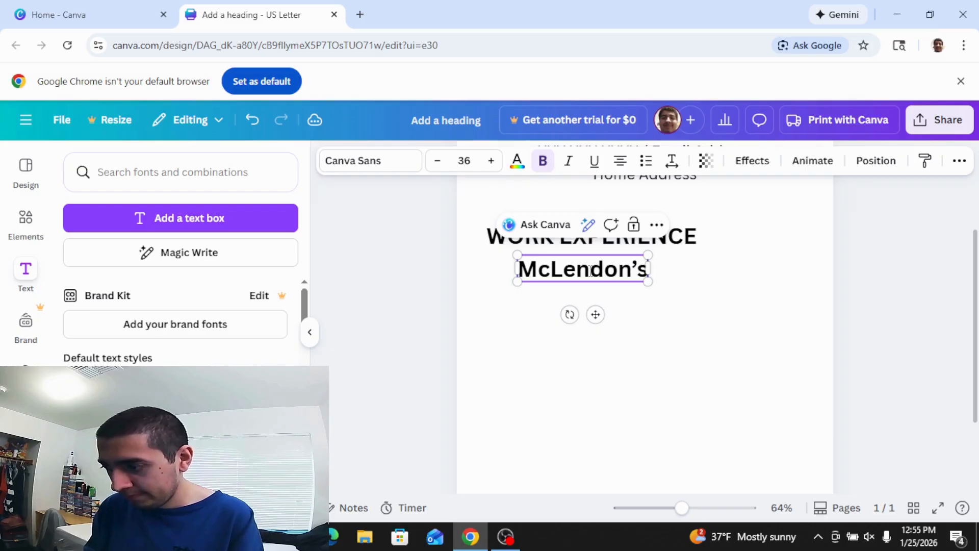
{"action": "left_click", "coordinate": [678, 302]}
{"action": "left_click_drag", "start_coordinate": [596, 275], "coordinate": [566, 276]}
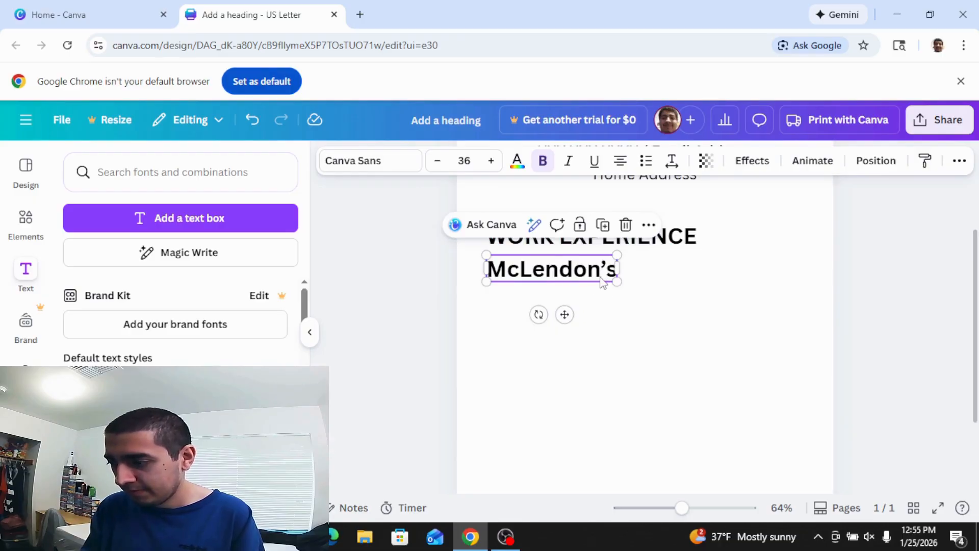
{"action": "left_click", "coordinate": [641, 272]}
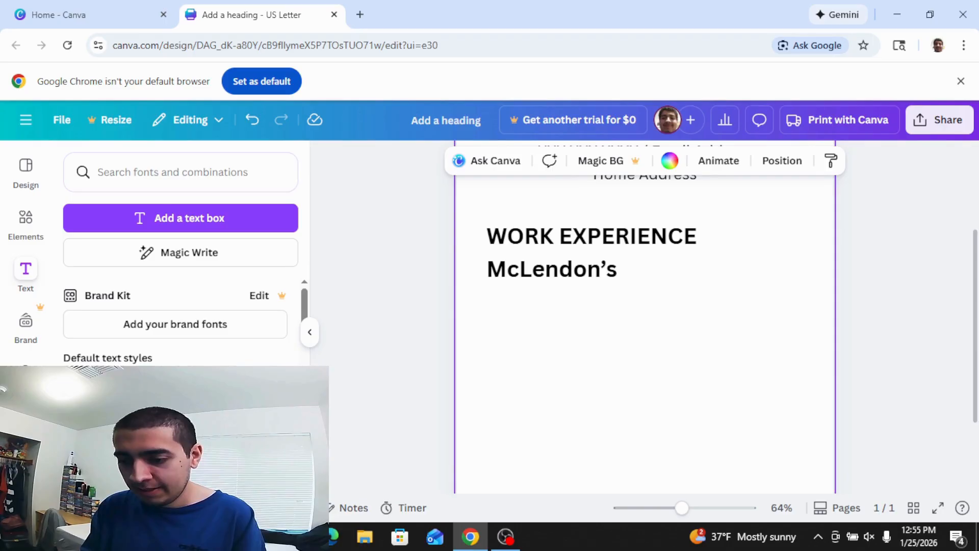
{"action": "left_click", "coordinate": [180, 218]}
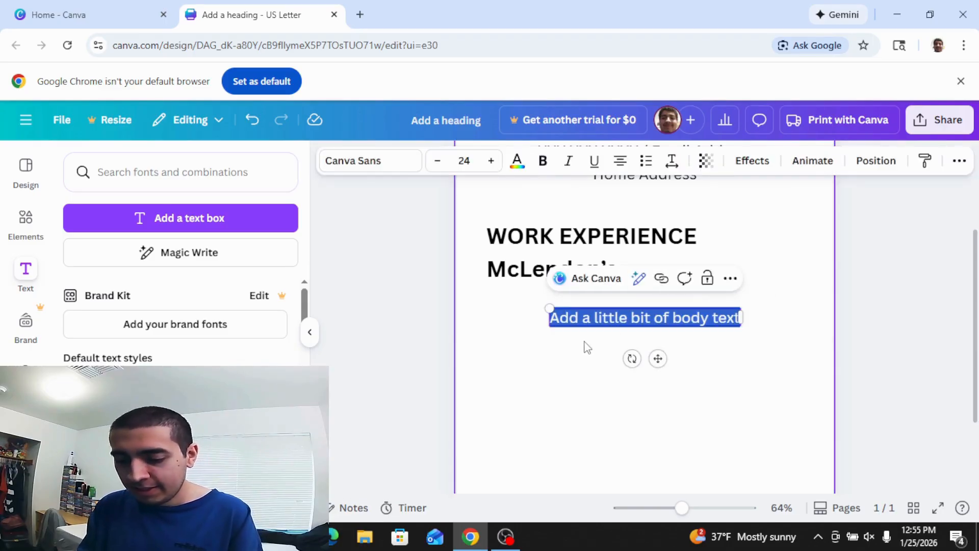
Type 'Sales Assistant' and place it left-aligned under McLendon's.
{"action": "type", "text": "S"}
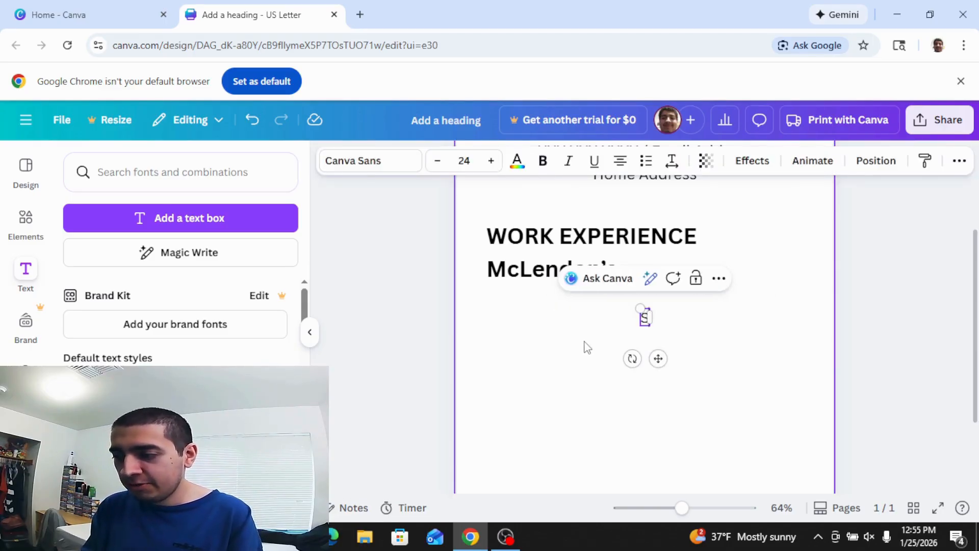
{"action": "type", "text": "ales"}
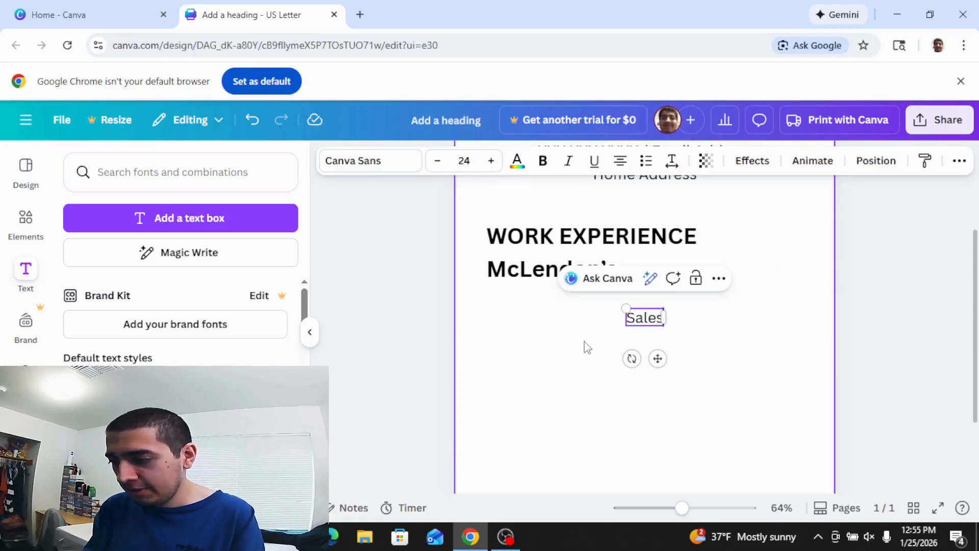
{"action": "type", "text": " Assistant"}
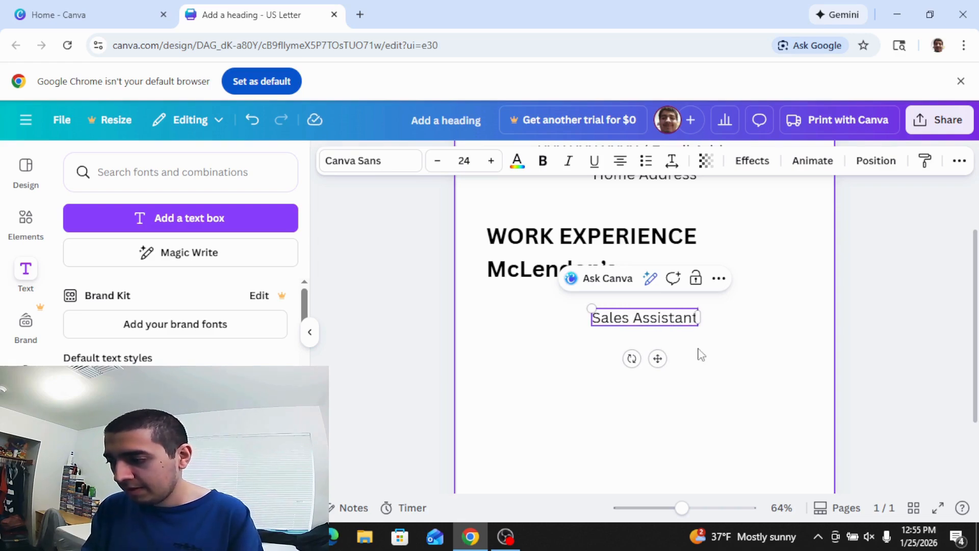
{"action": "key", "text": "Escape"}
{"action": "left_click_drag", "start_coordinate": [654, 320], "coordinate": [549, 293]}
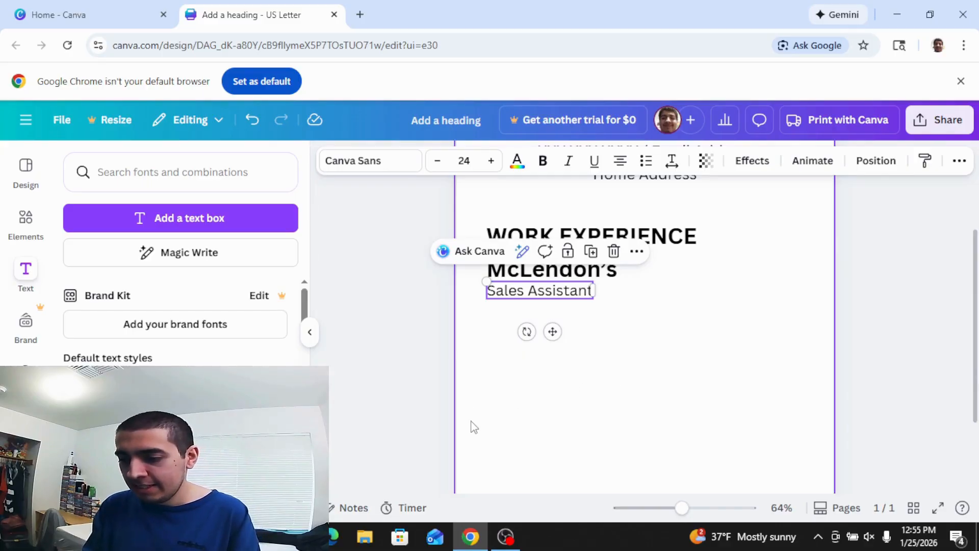
{"action": "key", "text": "t"}
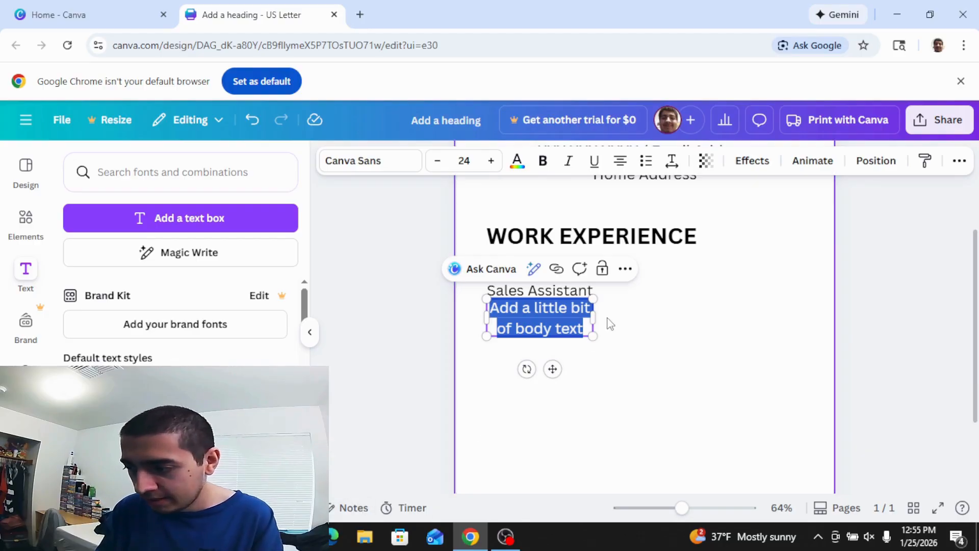
Enter 'February 2022-August 2023' in a text box sized to fit one line.
{"action": "left_click_drag", "start_coordinate": [592, 319], "coordinate": [645, 321]}
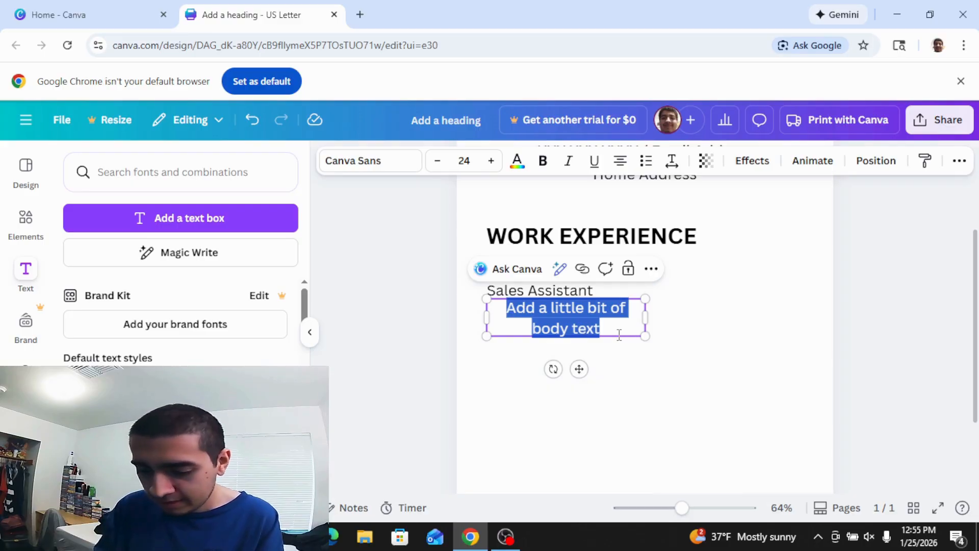
{"action": "type", "text": "F"}
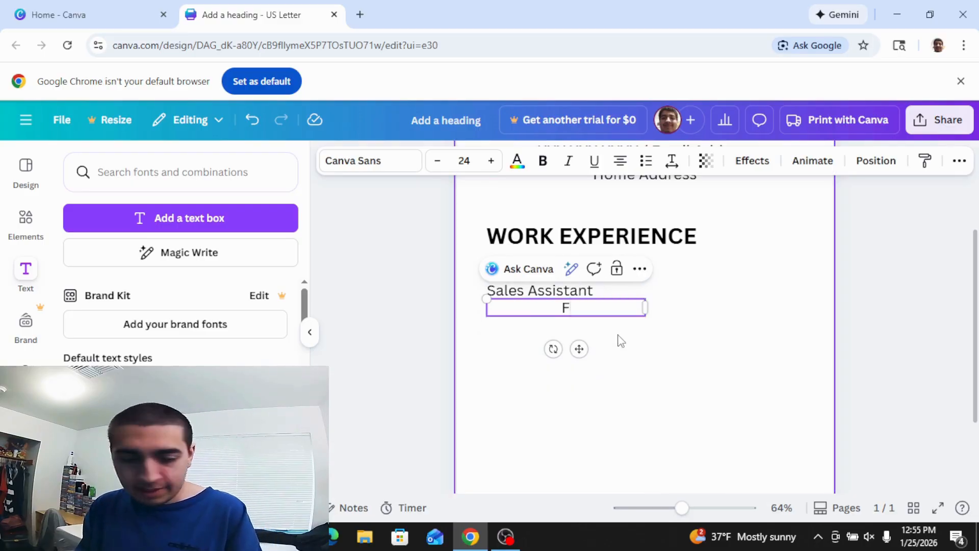
{"action": "type", "text": "e"}
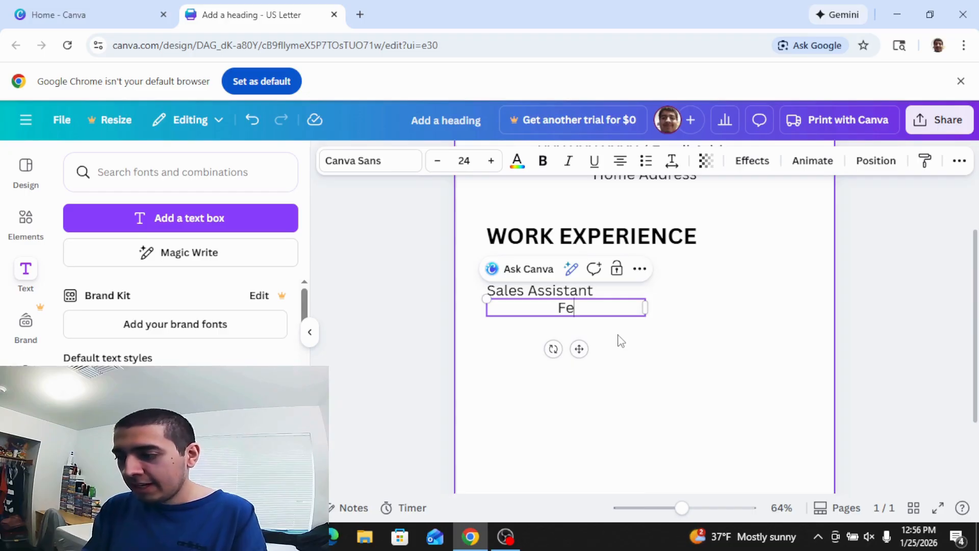
{"action": "type", "text": "br"}
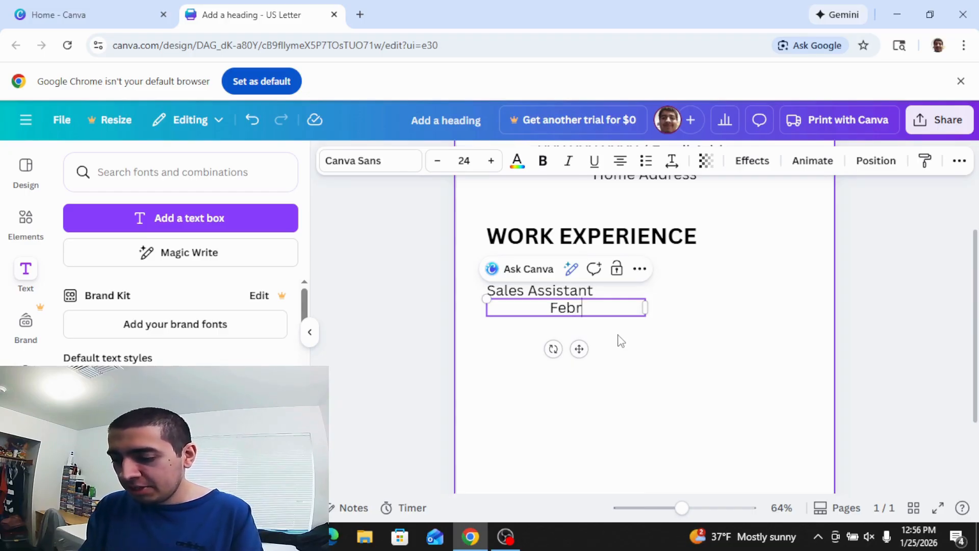
{"action": "type", "text": "uary "}
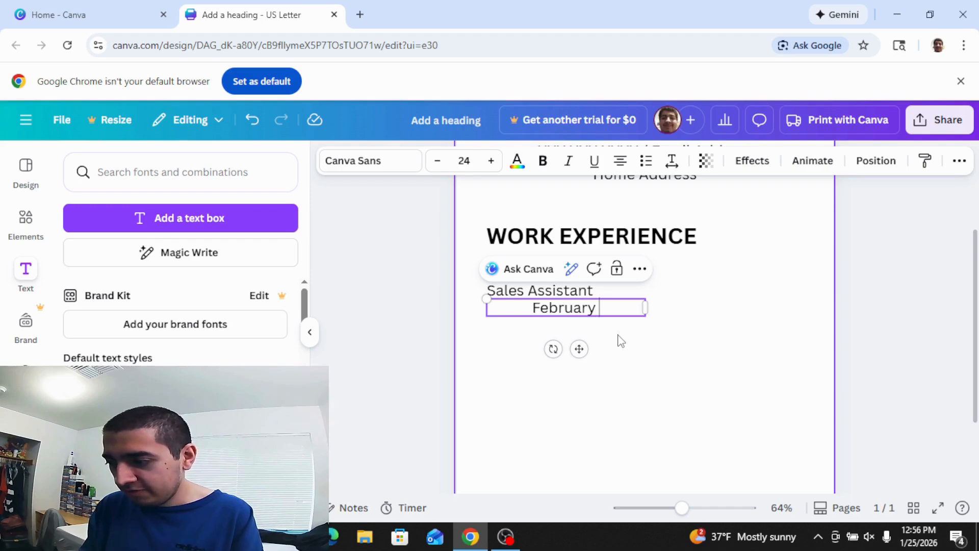
{"action": "type", "text": "20"}
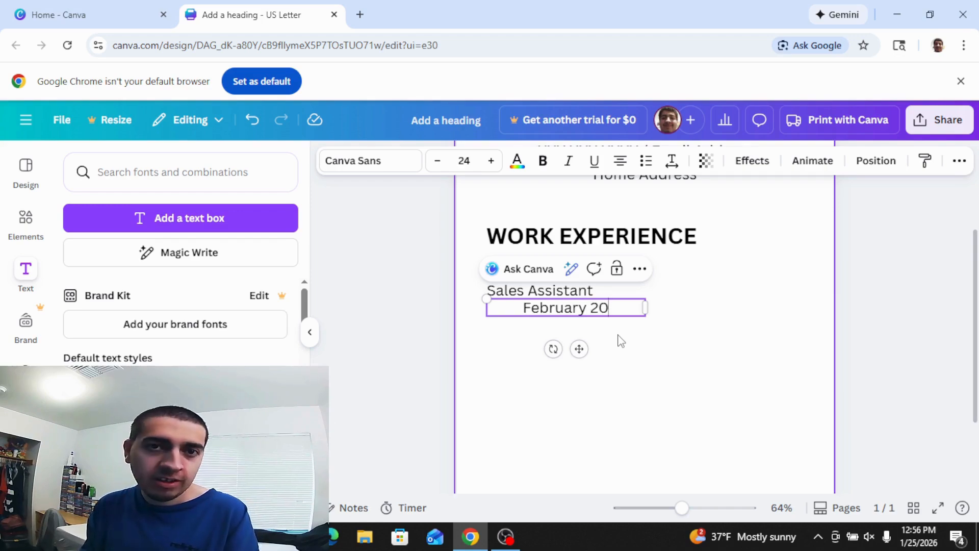
{"action": "type", "text": "22-"}
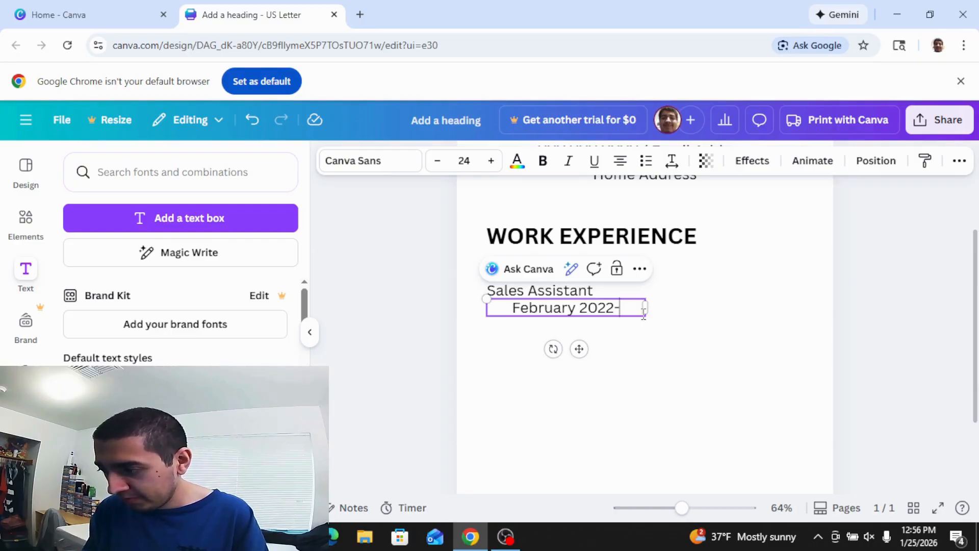
{"action": "left_click_drag", "start_coordinate": [646, 308], "coordinate": [740, 309]}
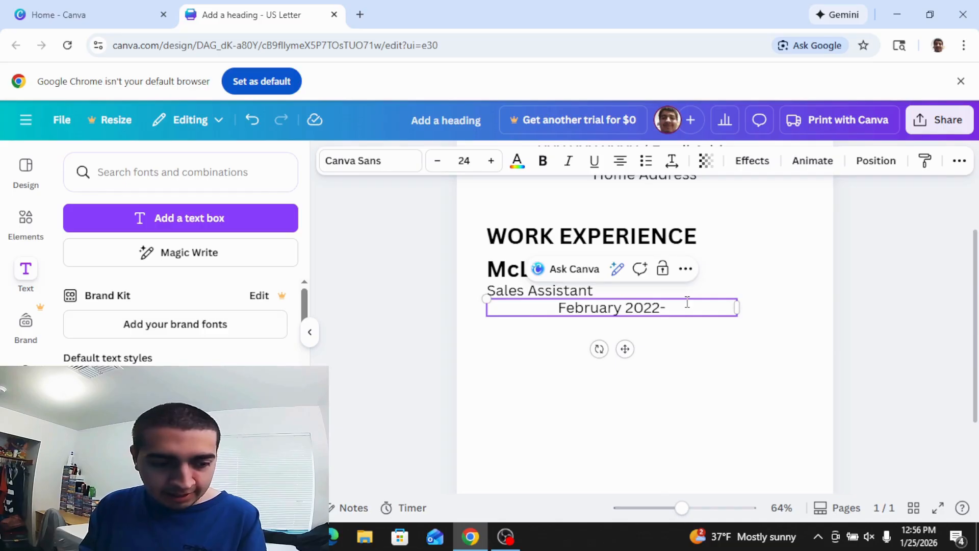
{"action": "type", "text": "Augu"}
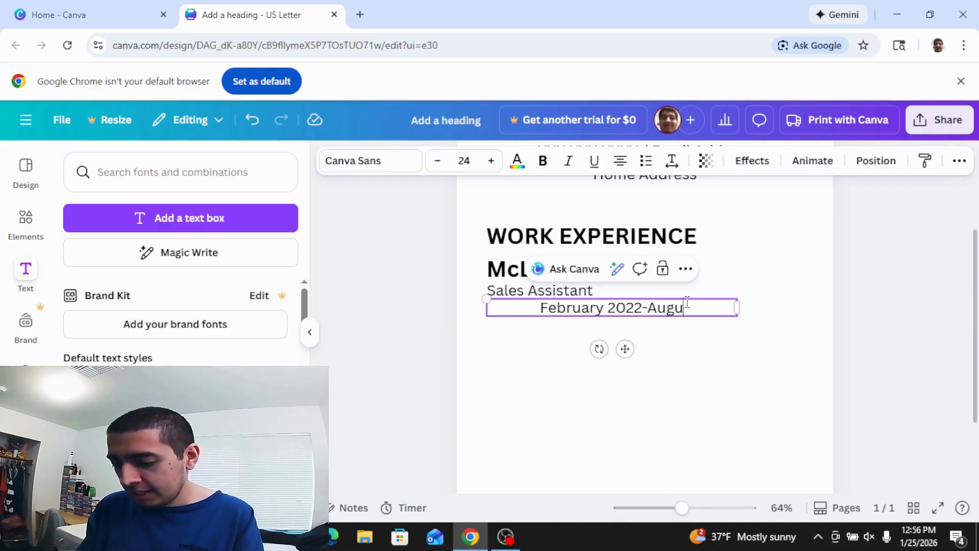
{"action": "type", "text": "st 2023"}
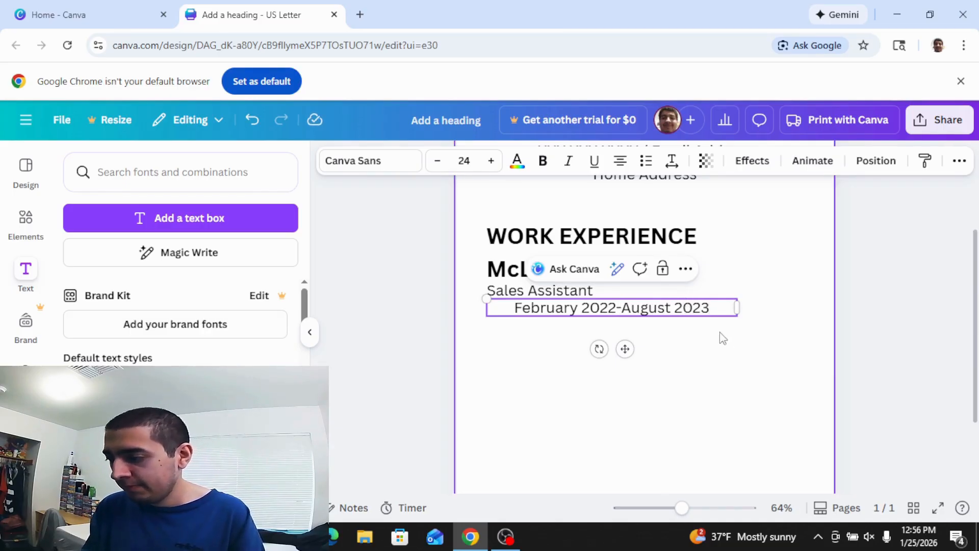
{"action": "left_click_drag", "start_coordinate": [737, 307], "coordinate": [690, 316]}
{"action": "left_click", "coordinate": [689, 335]}
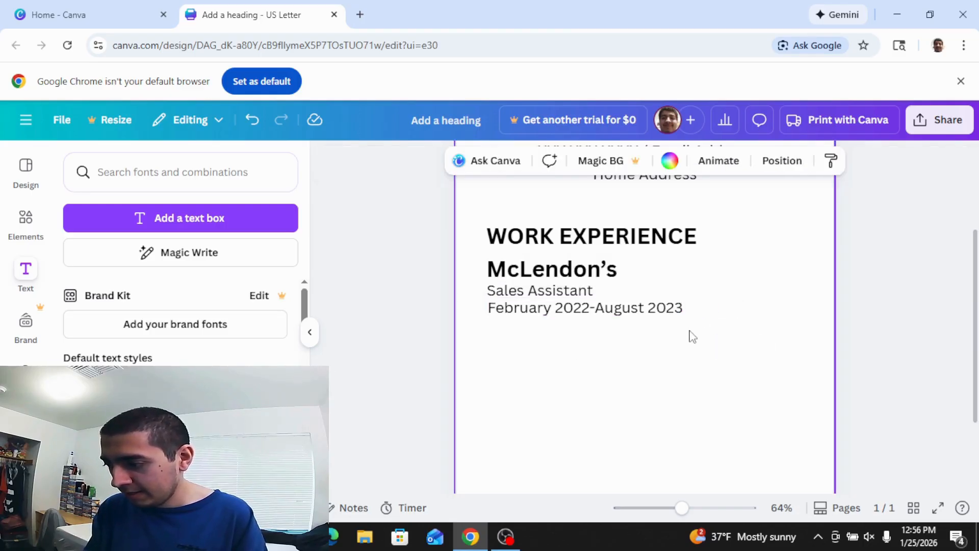
{"action": "mouse_move", "coordinate": [973, 296]}
{"action": "left_mouse_down"}
{"action": "mouse_move", "coordinate": [973, 357]}
{"action": "mouse_move", "coordinate": [969, 304]}
{"action": "left_mouse_up"}
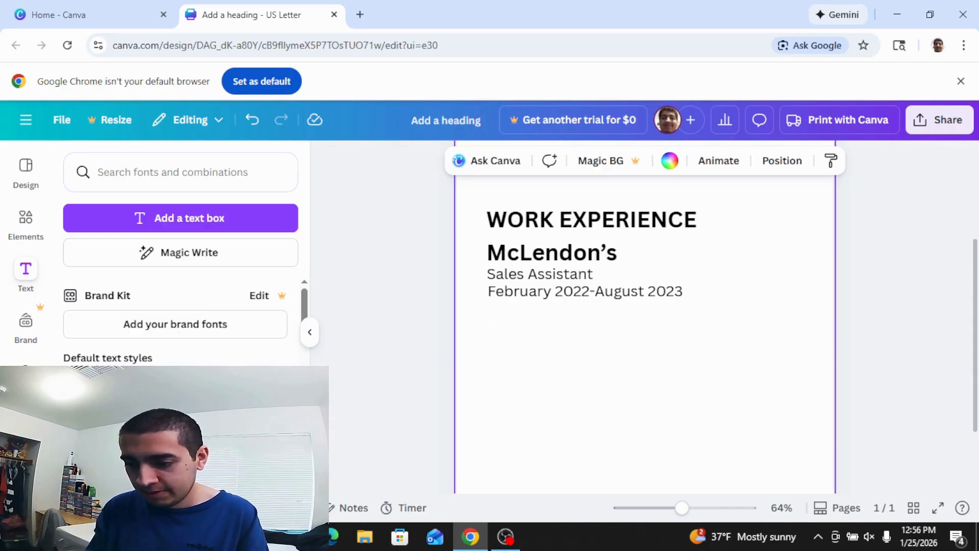
{"action": "left_click", "coordinate": [175, 467]}
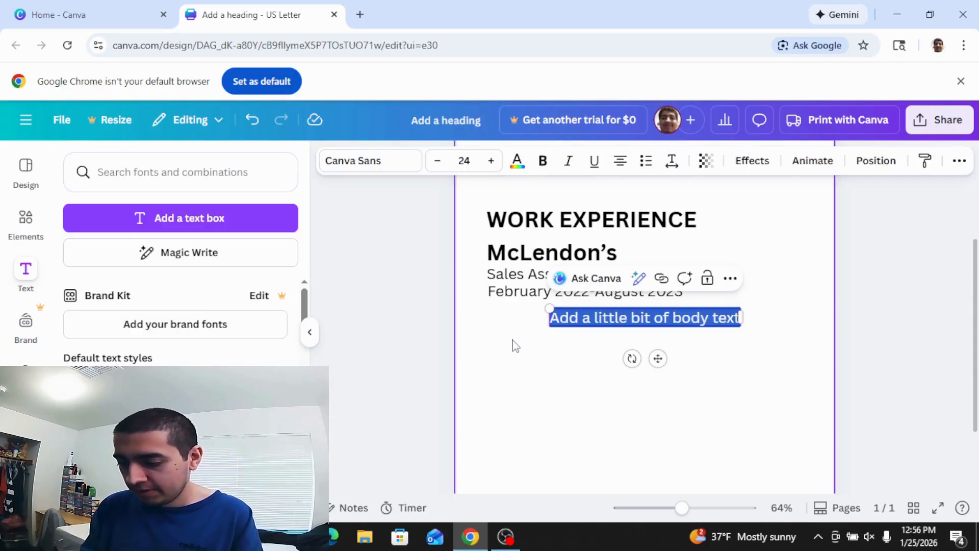
Make a bulleted list: Stock shelves, Set up projects, Customer service, Clean, take out trash/etc., Bring carts in.
{"action": "key", "text": "BackSpace"}
{"action": "key", "text": "ctrl+shift+8"}
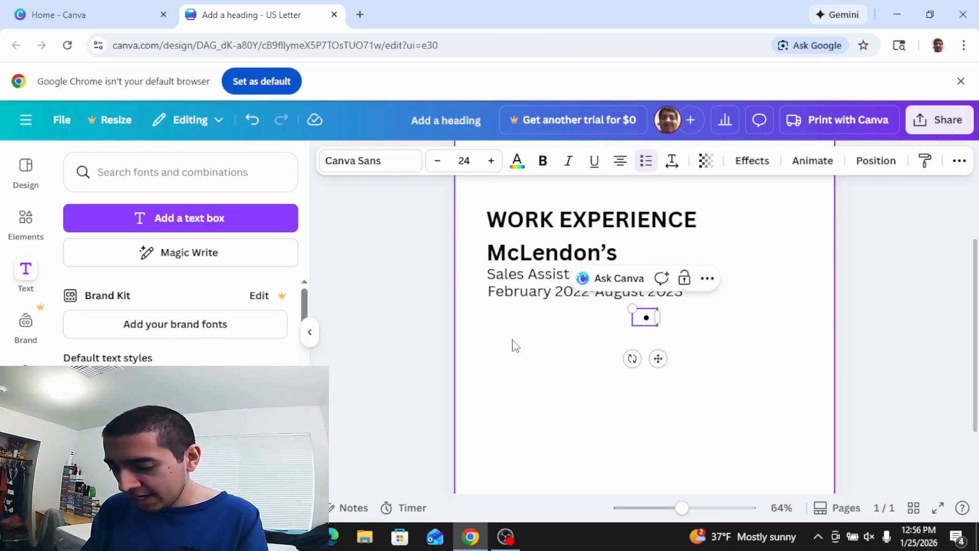
{"action": "type", "text": "Sto"}
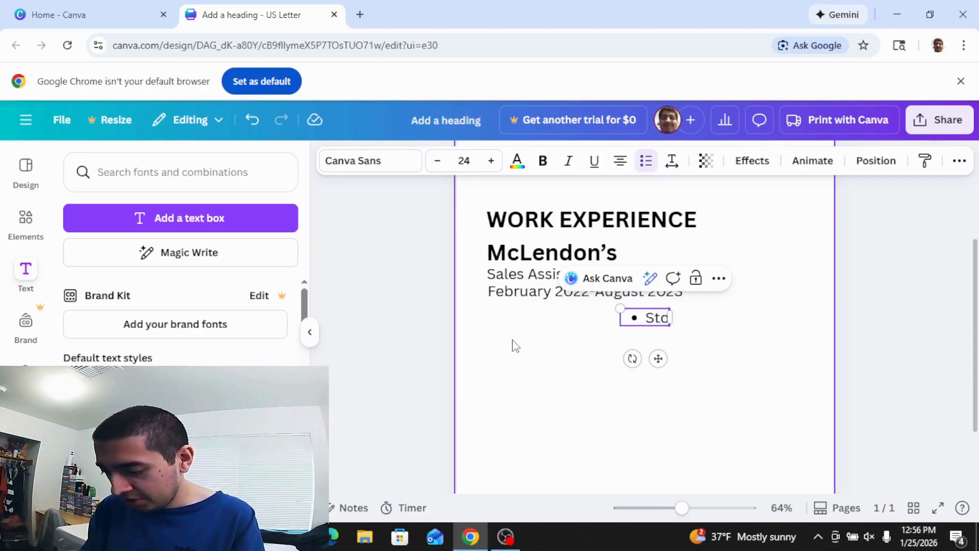
{"action": "type", "text": "ck shelves"}
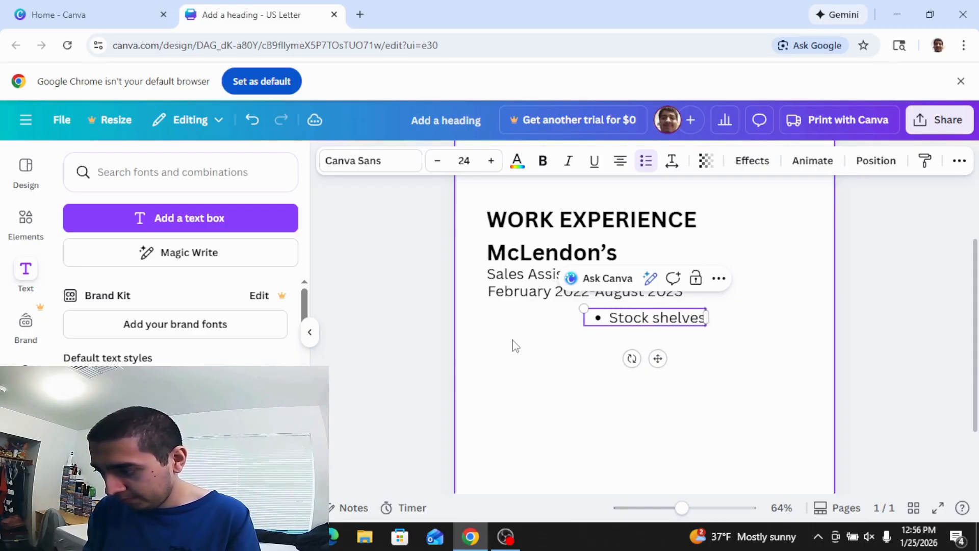
{"action": "key", "text": "Return"}
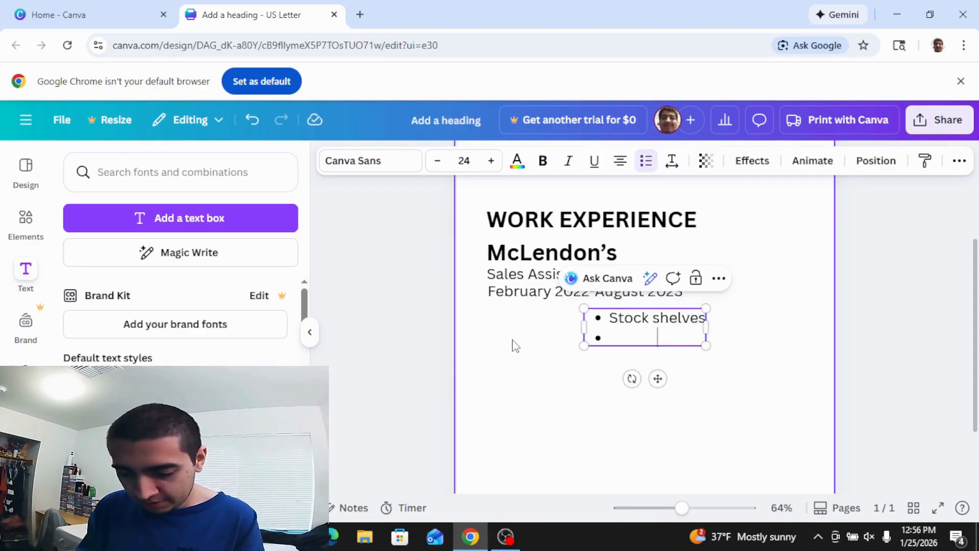
{"action": "type", "text": "Set up"}
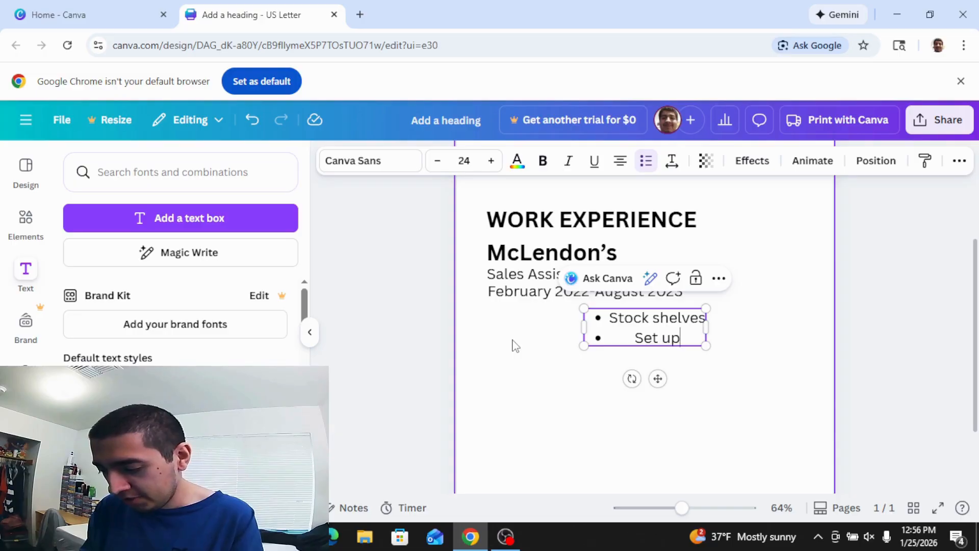
{"action": "type", "text": " project"}
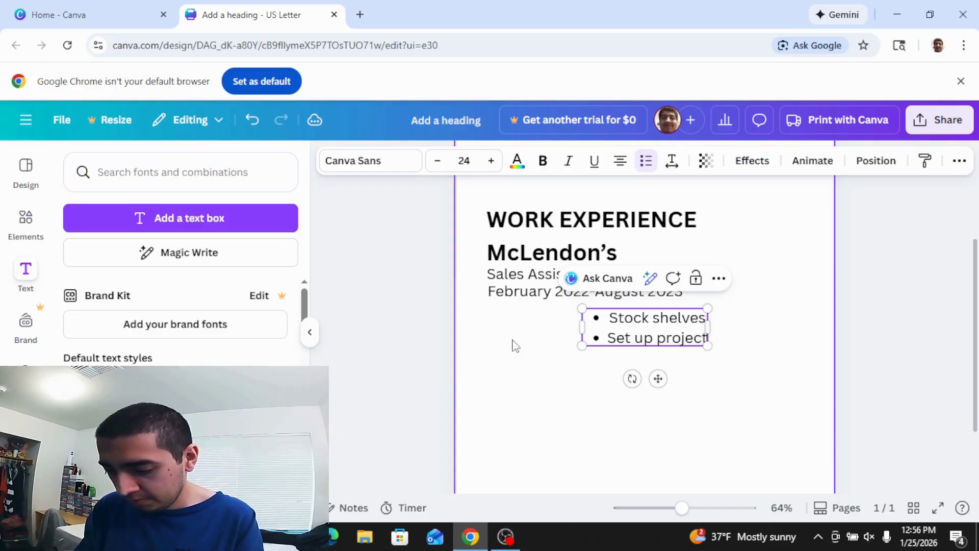
{"action": "type", "text": "s"}
{"action": "key", "text": "Return"}
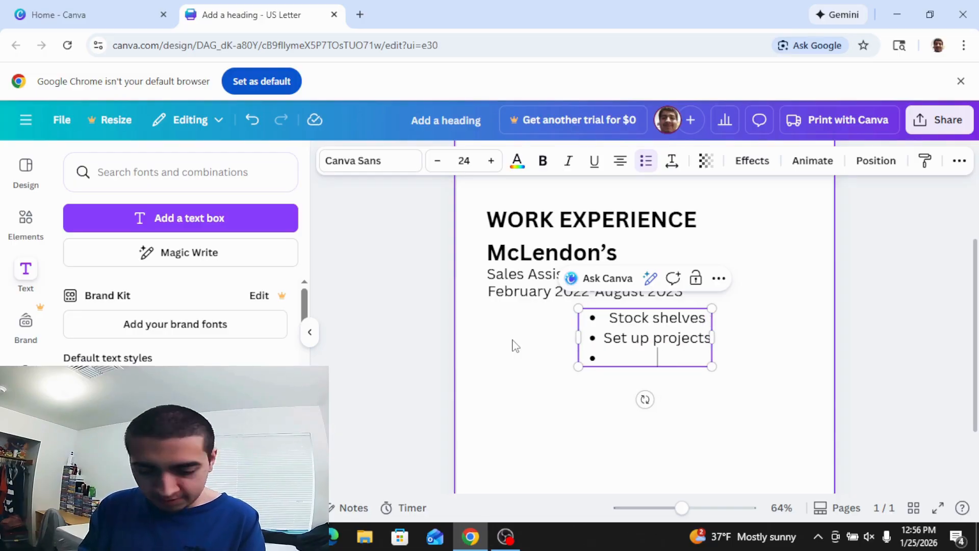
{"action": "type", "text": "Custome"}
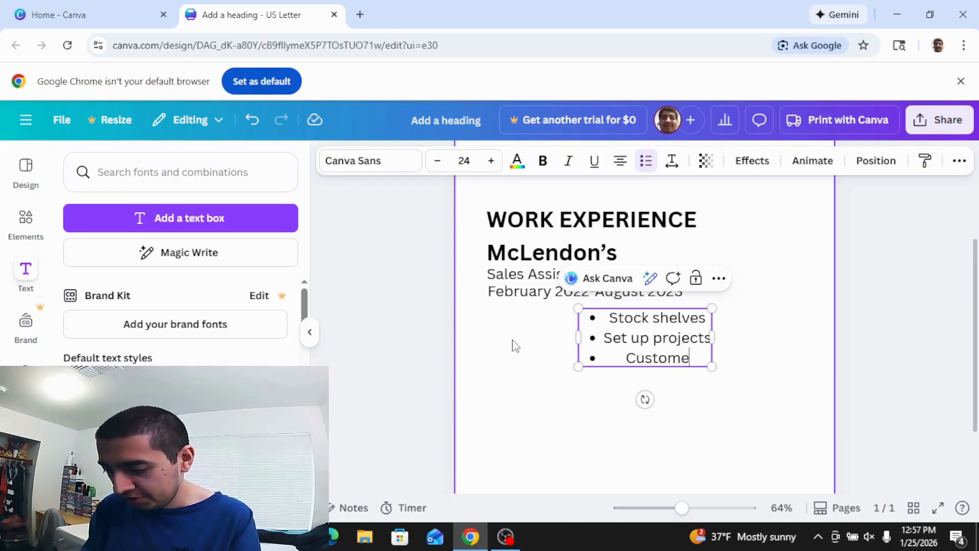
{"action": "type", "text": "r service"}
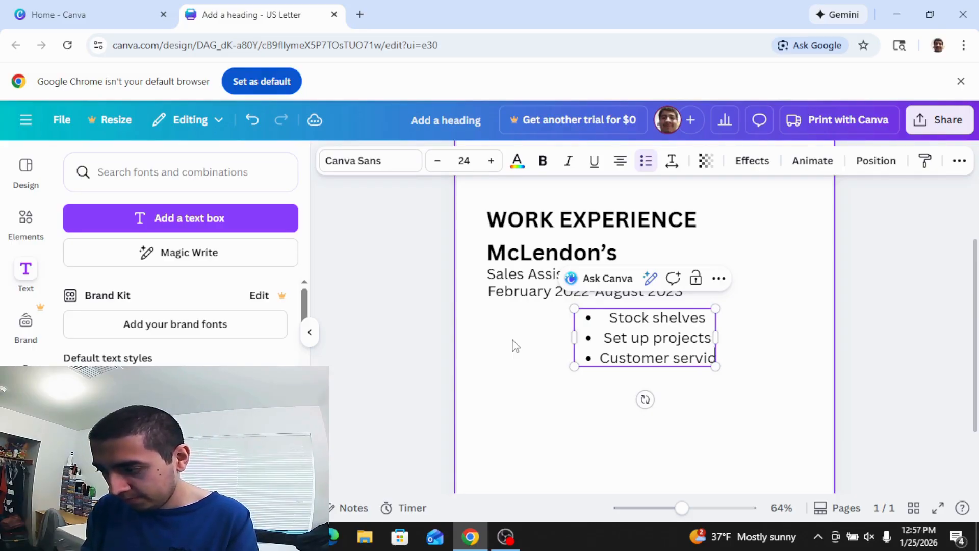
{"action": "key", "text": "Return"}
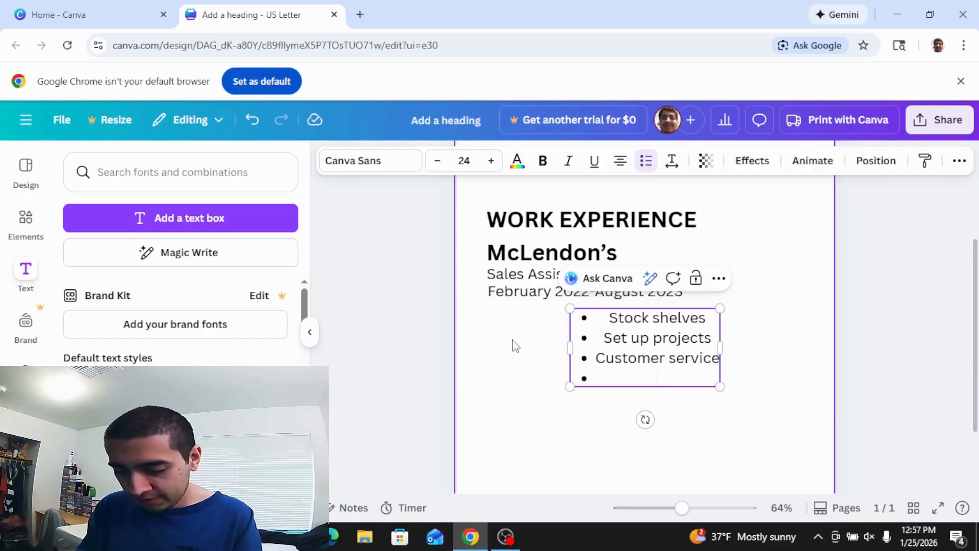
{"action": "type", "text": "Cle"}
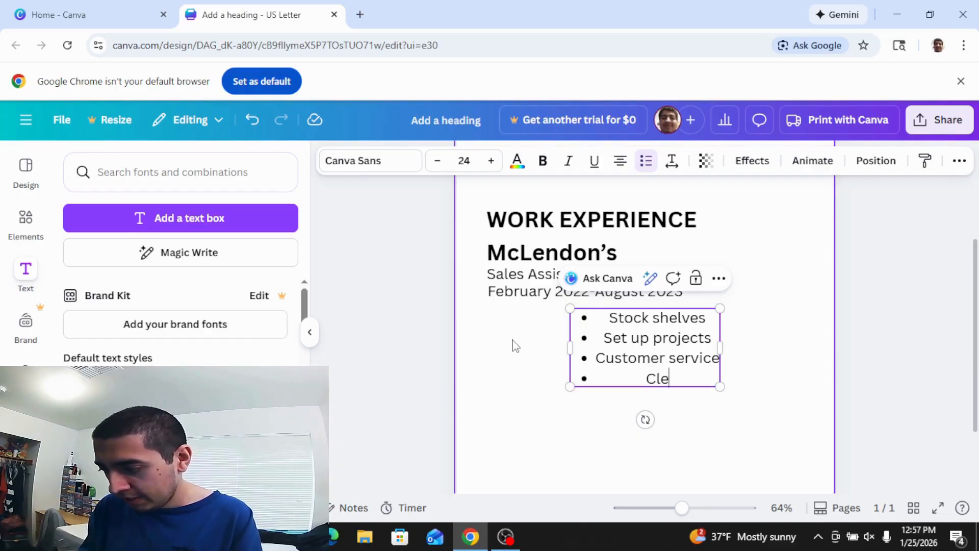
{"action": "type", "text": "an, "}
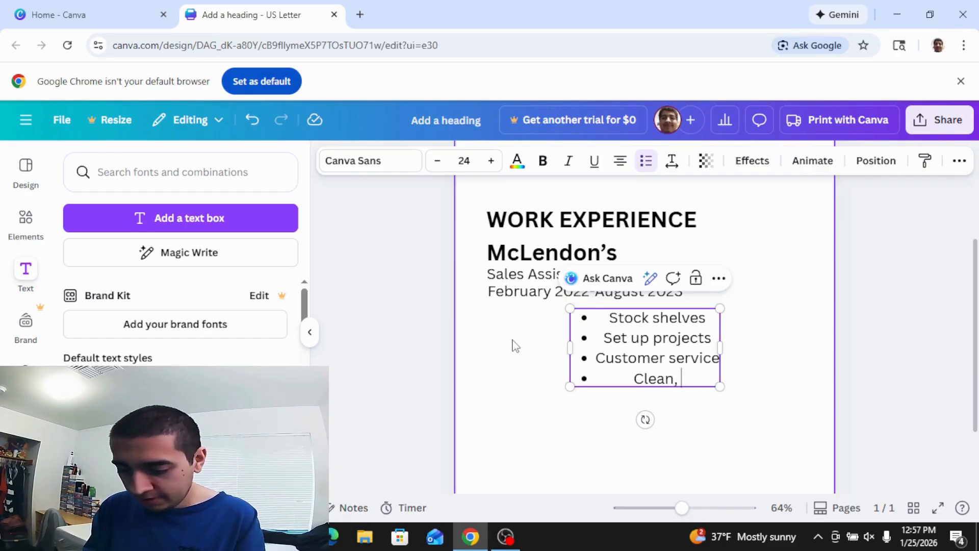
{"action": "type", "text": "take out"}
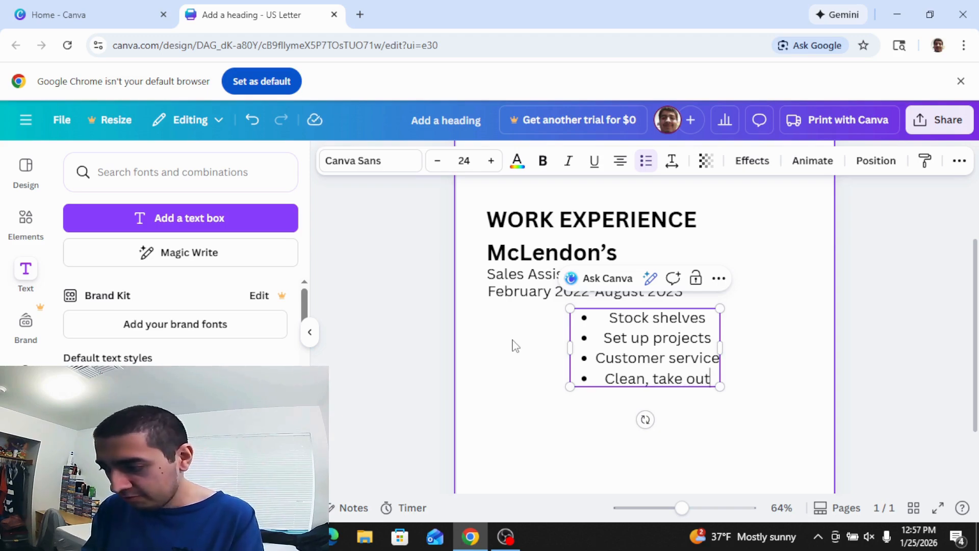
{"action": "type", "text": " trash"}
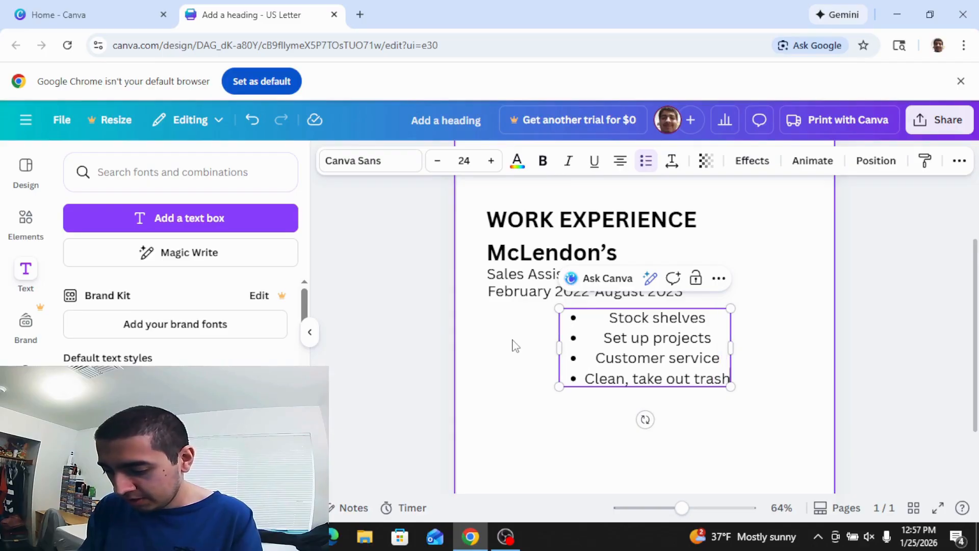
{"action": "type", "text": "/etc"}
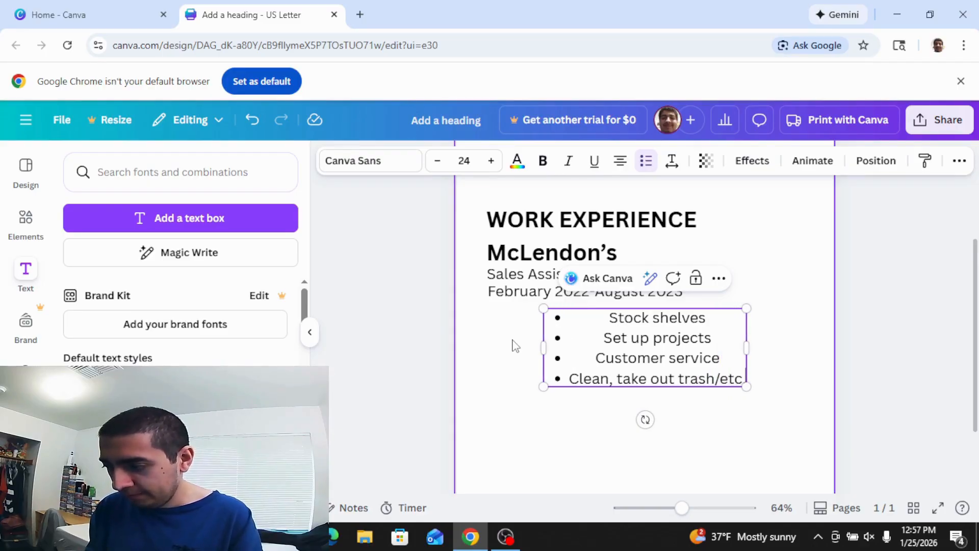
{"action": "type", "text": "."}
{"action": "key", "text": "Return"}
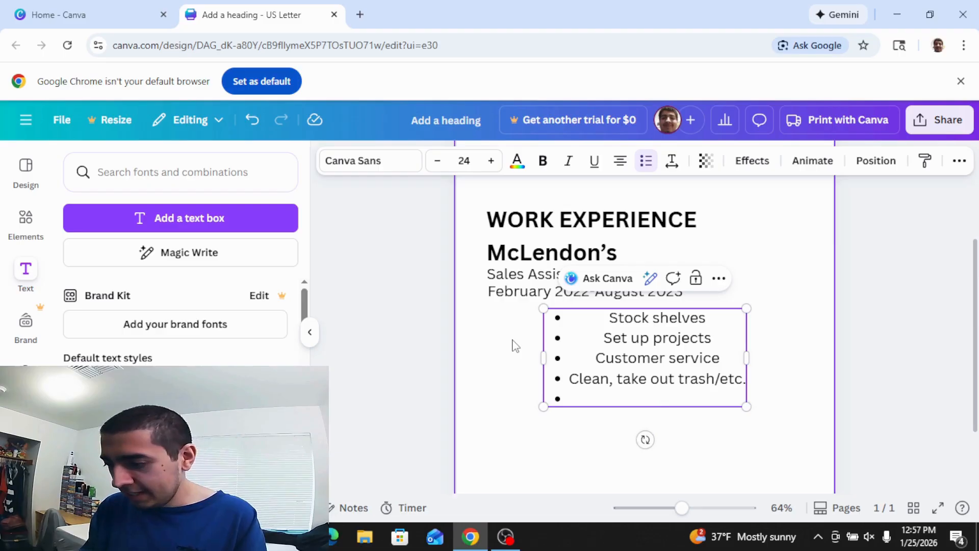
{"action": "type", "text": "Bri"}
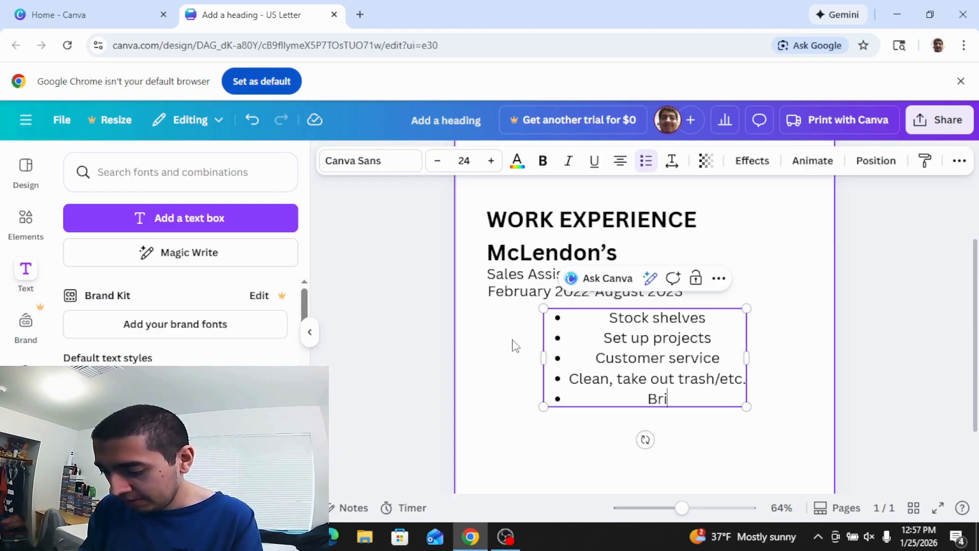
{"action": "type", "text": "ng carts in"}
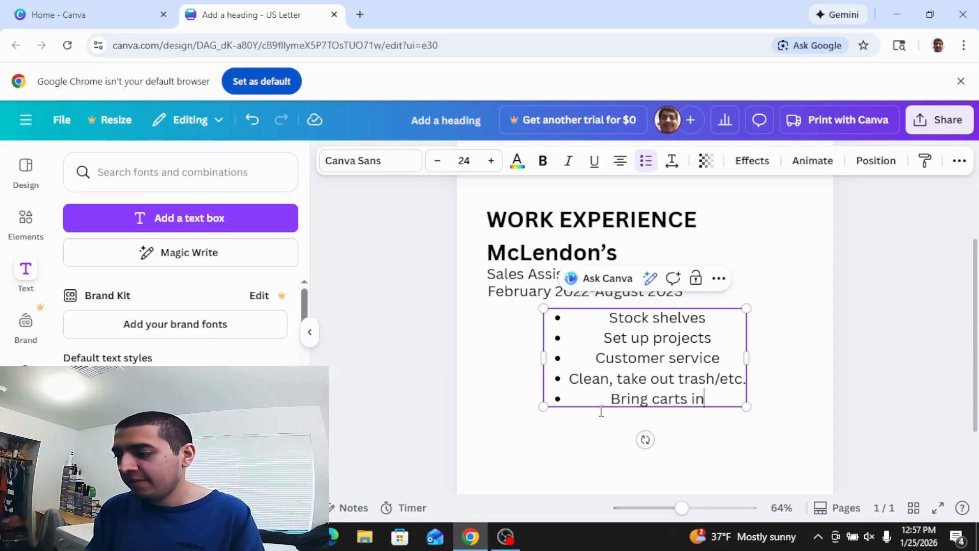
Move the duties list under the job dates and shrink it to about 14.9 pt.
{"action": "left_click", "coordinate": [678, 442]}
{"action": "left_click_drag", "start_coordinate": [671, 368], "coordinate": [616, 360]}
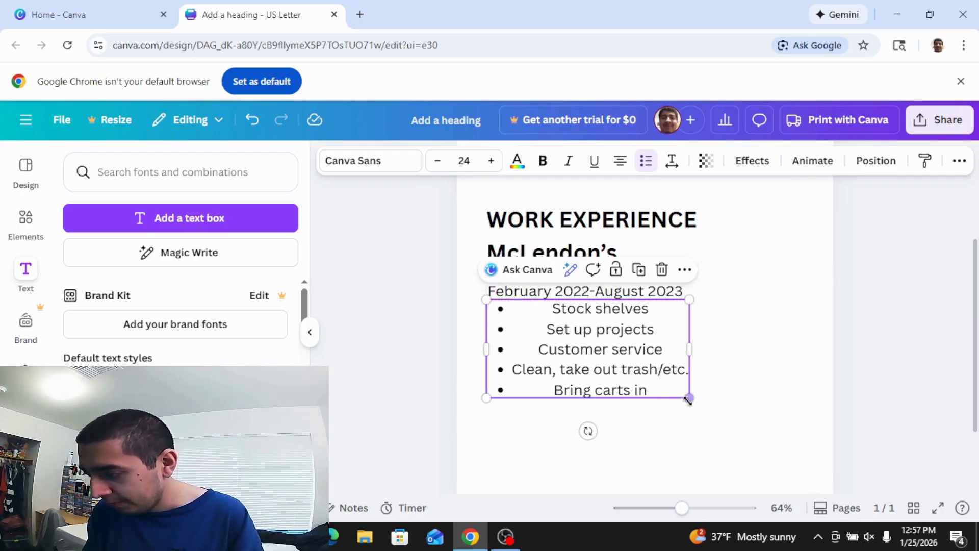
{"action": "left_click_drag", "start_coordinate": [689, 398], "coordinate": [613, 360]}
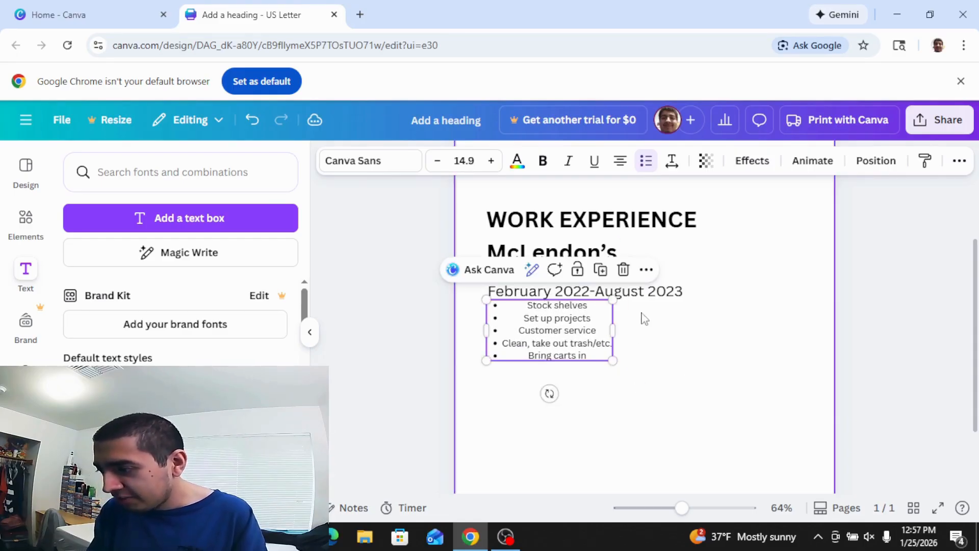
Shrink the date line and job title, and move McLendon's up under WORK EXPERIENCE.
{"action": "left_click", "coordinate": [657, 301]}
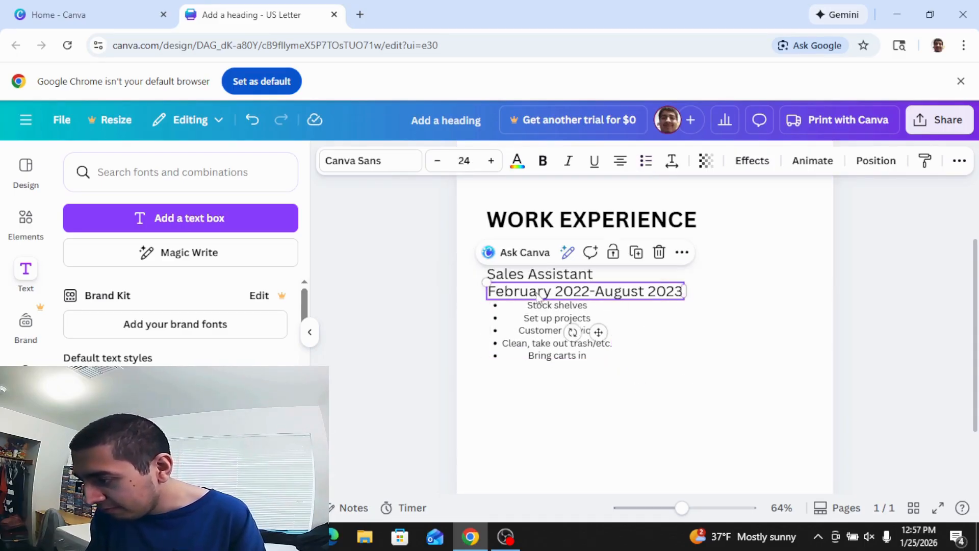
{"action": "left_click_drag", "start_coordinate": [486, 282], "coordinate": [523, 296]}
{"action": "left_click", "coordinate": [531, 277]}
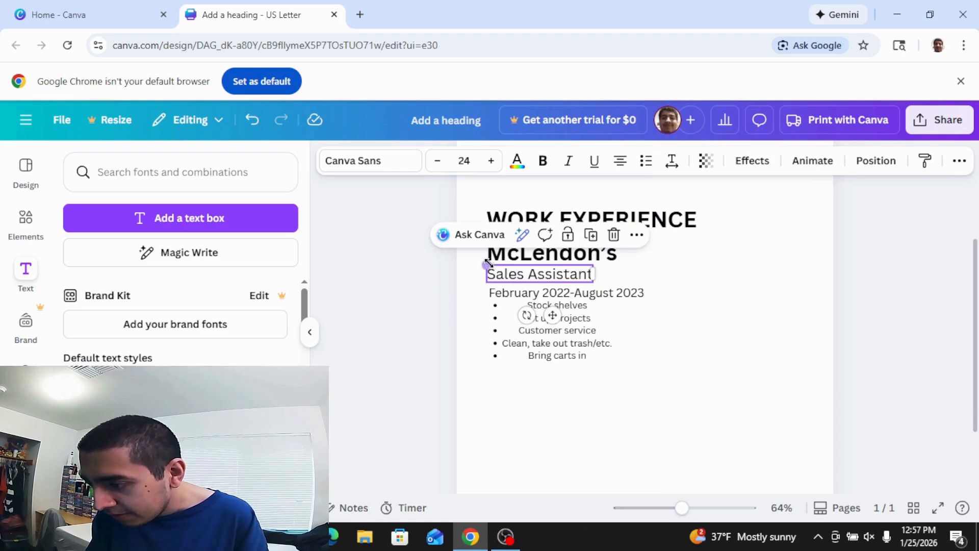
{"action": "left_click_drag", "start_coordinate": [487, 266], "coordinate": [519, 245]}
{"action": "left_click", "coordinate": [516, 260]}
{"action": "left_click_drag", "start_coordinate": [543, 255], "coordinate": [511, 242]}
Stack Sales Assistant, the date line and the bullet list beneath McLendon's.
{"action": "left_click_drag", "start_coordinate": [537, 279], "coordinate": [531, 266]}
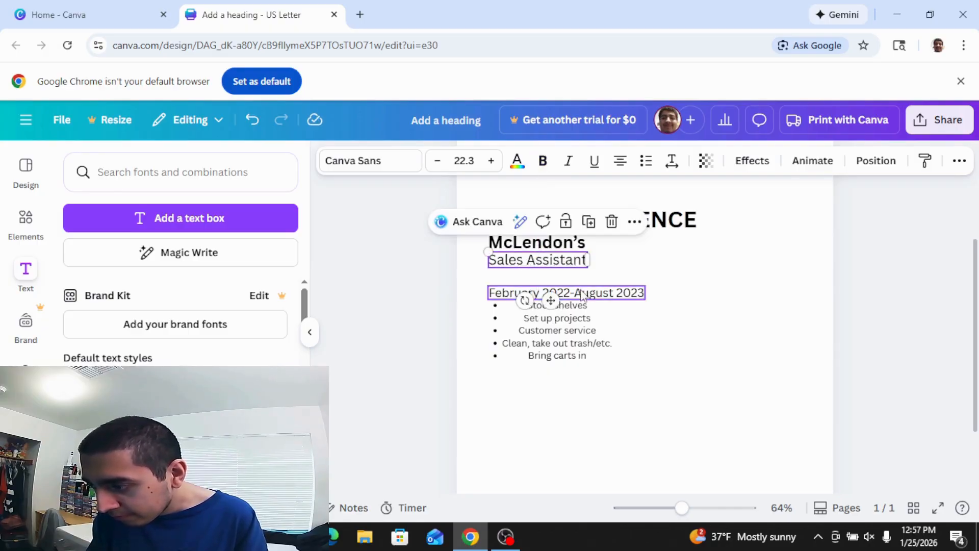
{"action": "left_click_drag", "start_coordinate": [580, 297], "coordinate": [580, 280]}
{"action": "left_click", "coordinate": [576, 313]}
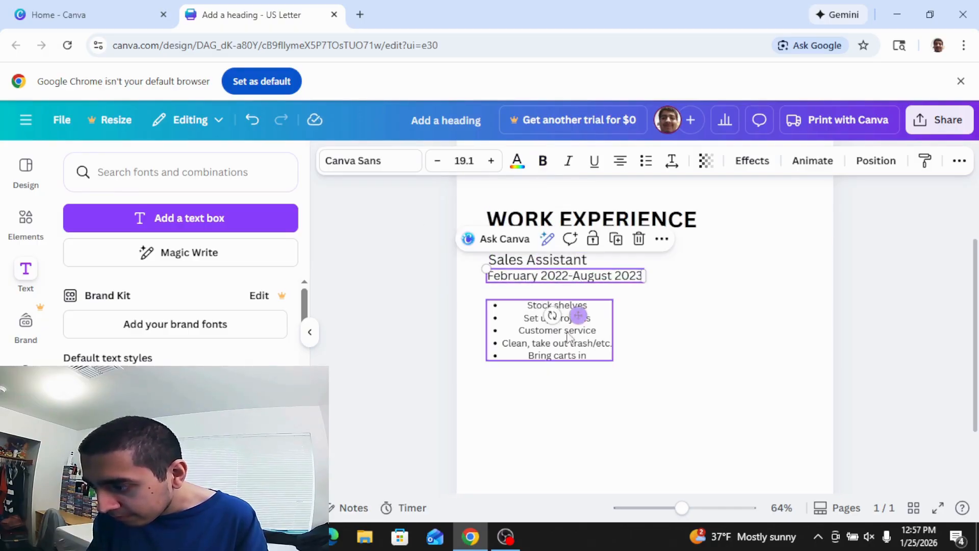
{"action": "left_click_drag", "start_coordinate": [566, 341], "coordinate": [563, 327]}
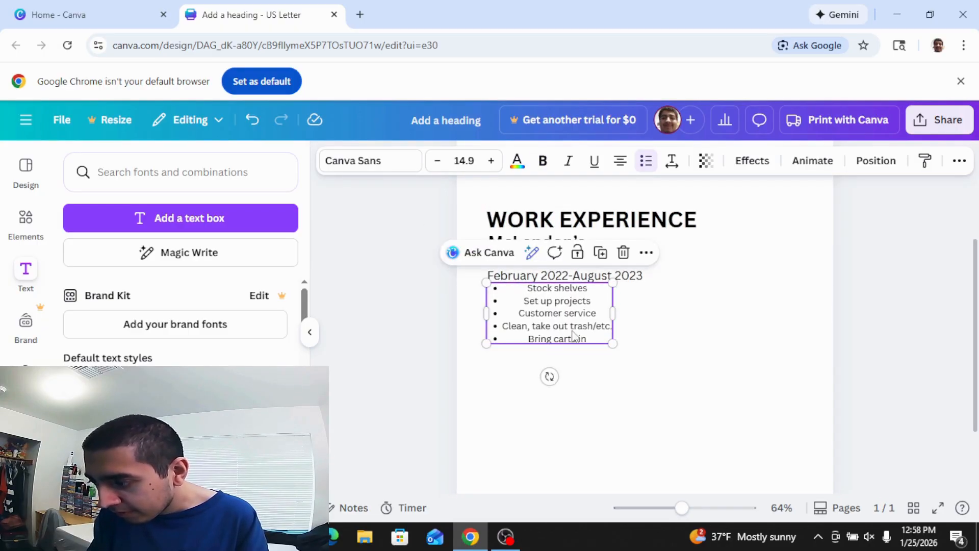
{"action": "left_click", "coordinate": [714, 343]}
{"action": "scroll", "coordinate": [709, 301], "scroll_direction": "down", "scroll_amount": 2}
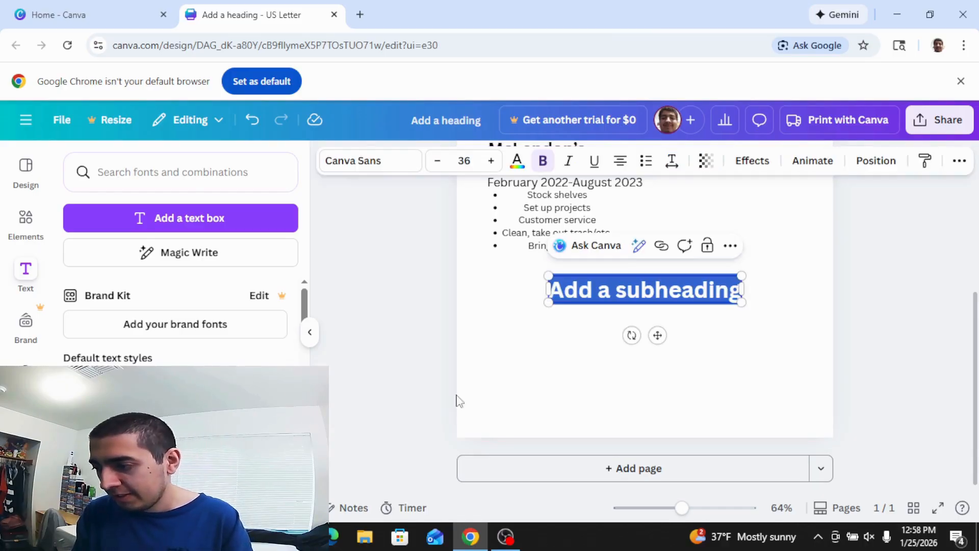
Shrink the new subheading to 24 pt, type 'EDUCATION', and move it left.
{"action": "left_click", "coordinate": [437, 162]}
{"action": "left_click", "coordinate": [437, 162]}
{"action": "left_click", "coordinate": [438, 163]}
{"action": "left_click", "coordinate": [437, 163]}
{"action": "left_click", "coordinate": [437, 162]}
{"action": "left_click", "coordinate": [437, 162]}
{"action": "left_click", "coordinate": [438, 162]}
{"action": "left_click", "coordinate": [438, 162]}
{"action": "left_click", "coordinate": [438, 162]}
{"action": "left_click", "coordinate": [438, 162]}
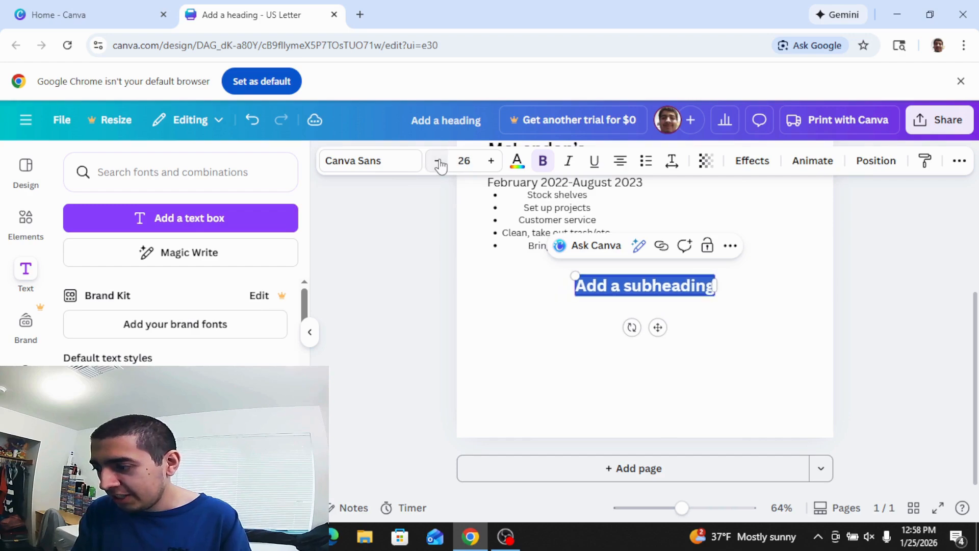
{"action": "left_click", "coordinate": [437, 163]}
{"action": "left_click", "coordinate": [437, 162]}
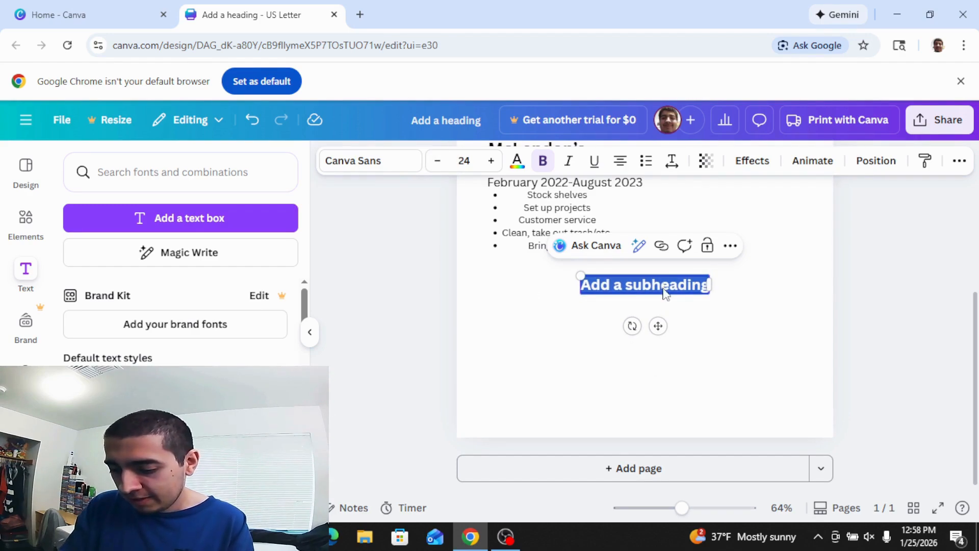
{"action": "type", "text": "EDUC"}
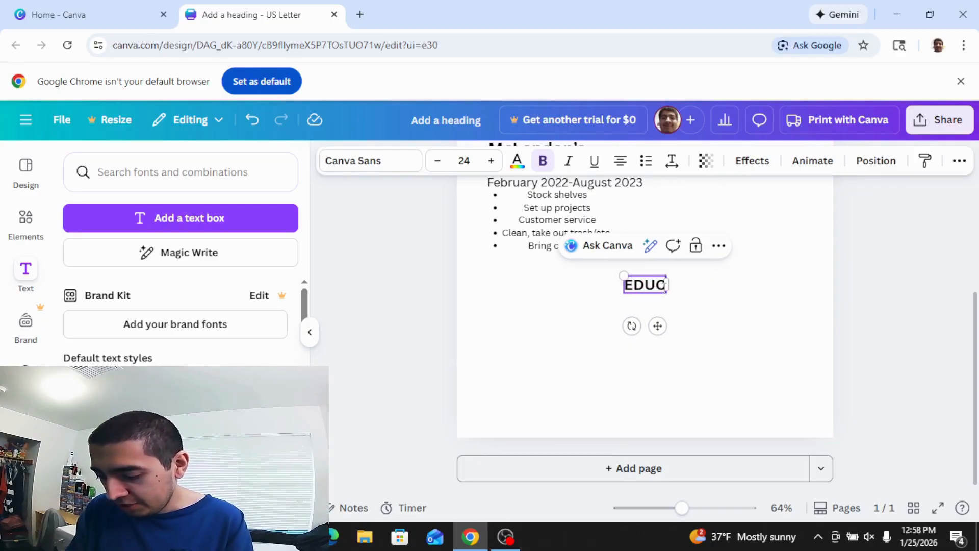
{"action": "type", "text": "ATION"}
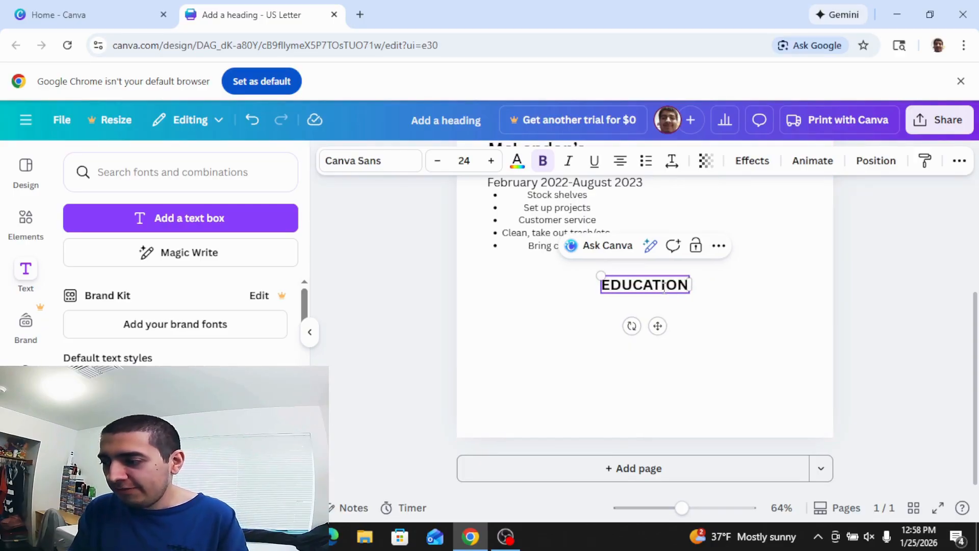
{"action": "left_click", "coordinate": [706, 313]}
{"action": "left_click_drag", "start_coordinate": [656, 283], "coordinate": [546, 269]}
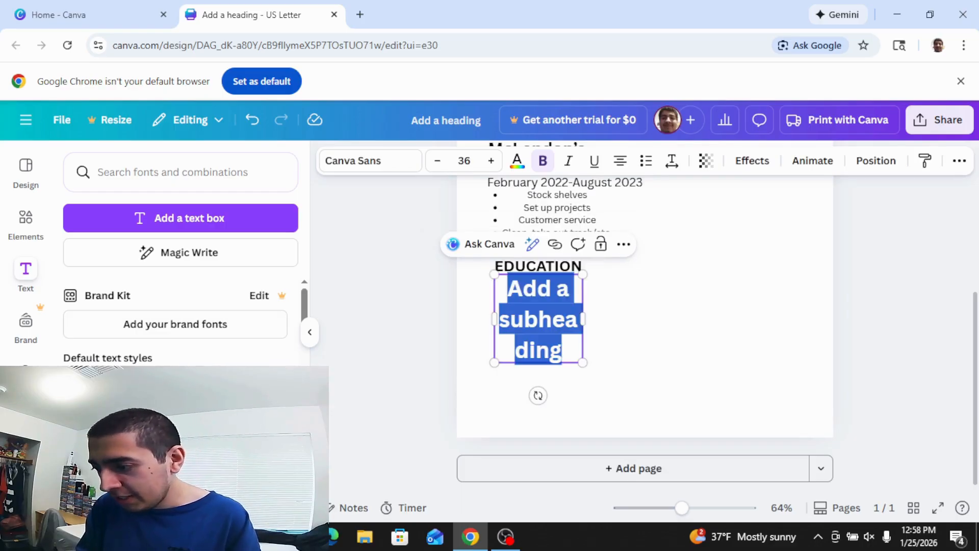
Start a widened subheading with 'Bates' reduced to 23 pt.
{"action": "left_click_drag", "start_coordinate": [583, 318], "coordinate": [748, 311]}
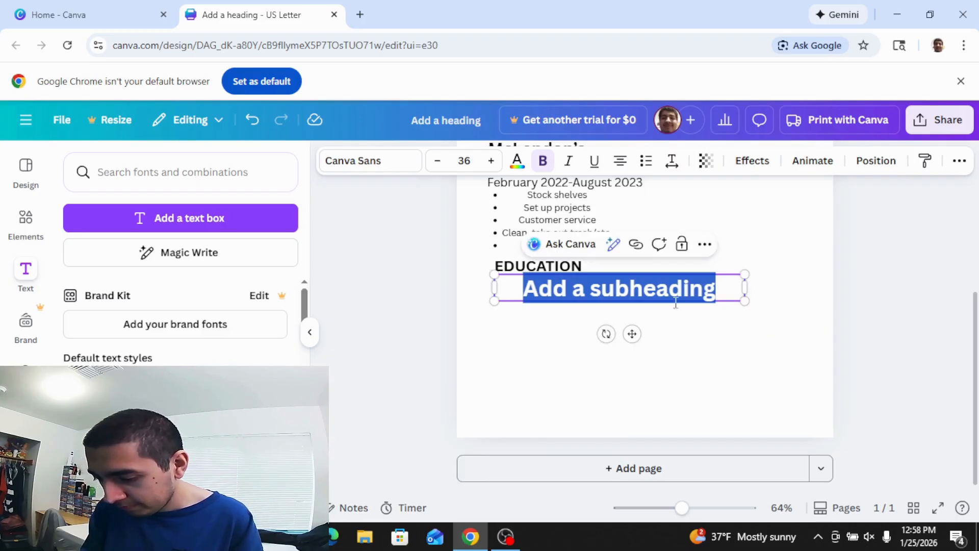
{"action": "type", "text": "Bates"}
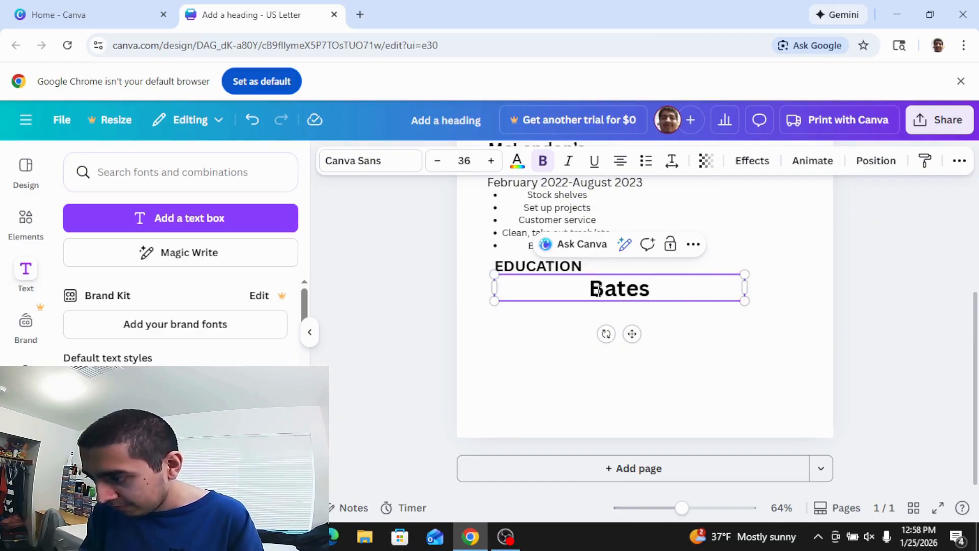
{"action": "left_click_drag", "start_coordinate": [588, 290], "coordinate": [661, 292]}
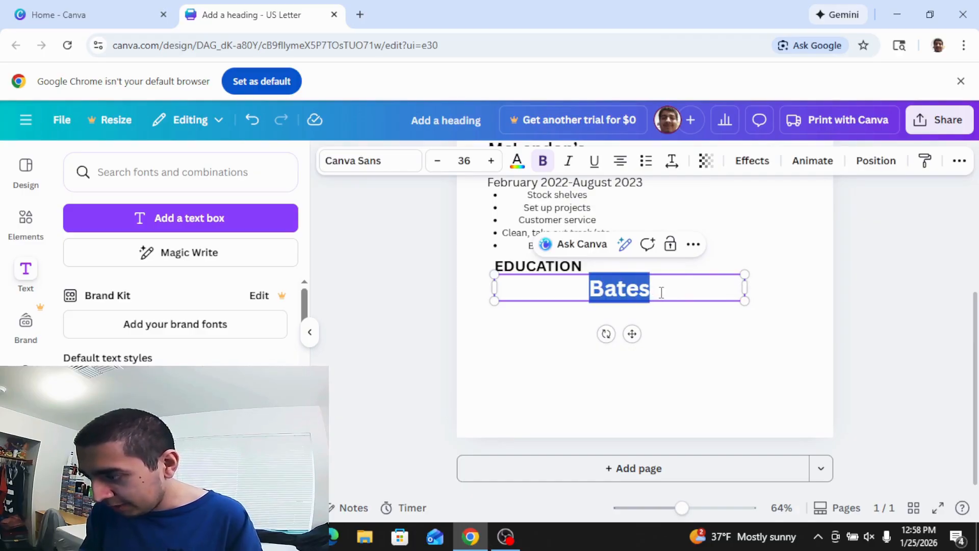
{"action": "left_click", "coordinate": [440, 164]}
{"action": "left_click", "coordinate": [439, 164]}
{"action": "left_click", "coordinate": [439, 164]}
{"action": "left_click", "coordinate": [439, 164]}
{"action": "left_click", "coordinate": [440, 164]}
{"action": "left_click", "coordinate": [438, 162]}
{"action": "left_click", "coordinate": [438, 162]}
{"action": "left_click", "coordinate": [438, 162]}
{"action": "left_click", "coordinate": [438, 162]}
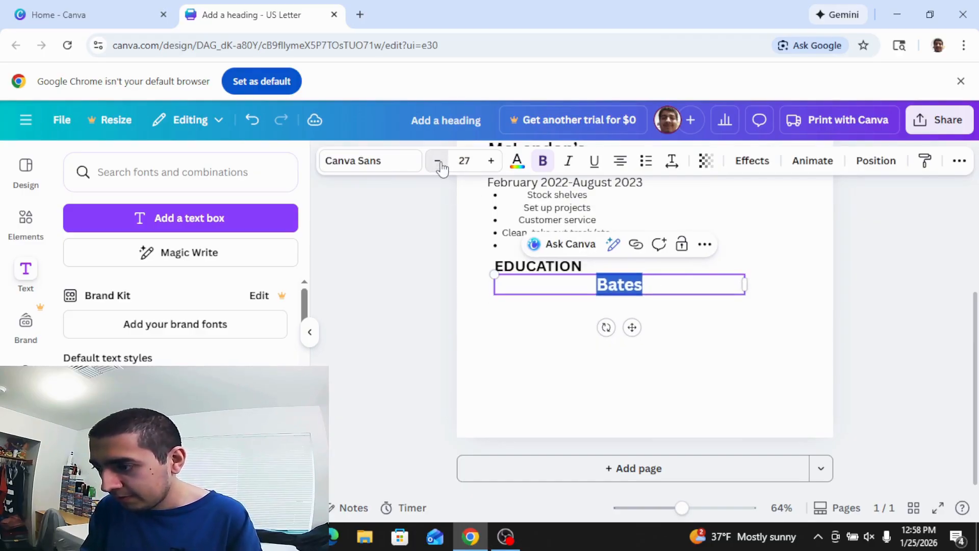
{"action": "left_click", "coordinate": [438, 162]}
{"action": "left_click", "coordinate": [438, 162]}
{"action": "left_click", "coordinate": [438, 162]}
{"action": "left_click", "coordinate": [438, 162]}
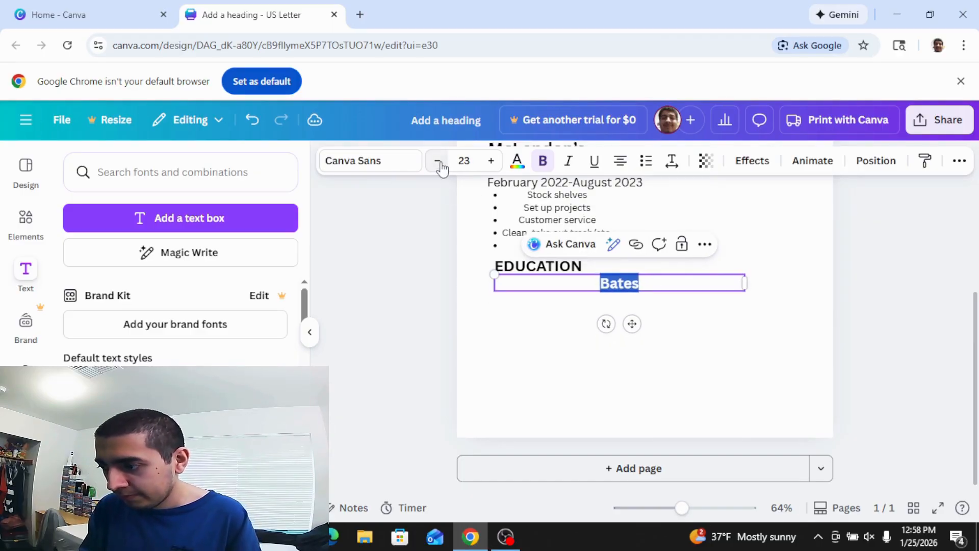
Complete 'Bates Technical College' and align it left under EDUCATION.
{"action": "left_click", "coordinate": [646, 283]}
{"action": "type", "text": "T"}
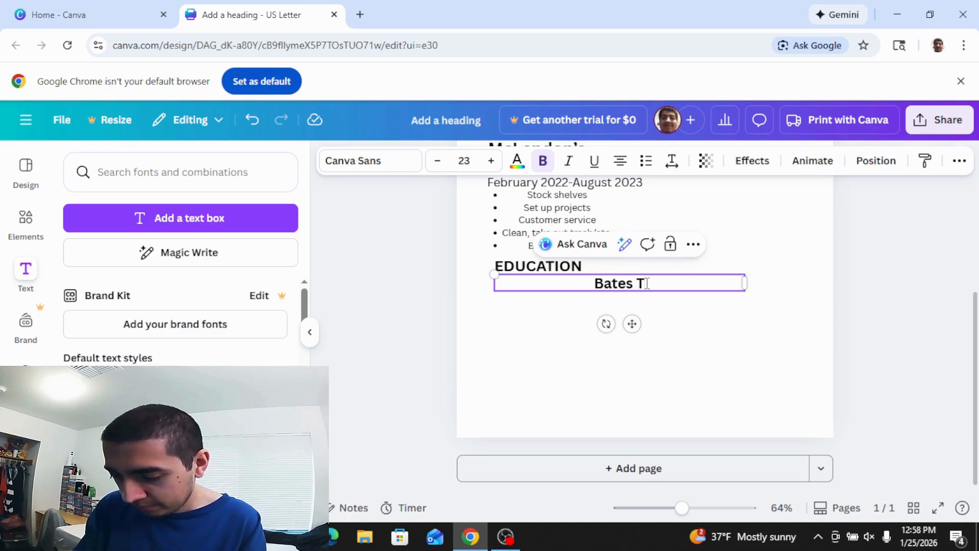
{"action": "type", "text": "echnical "}
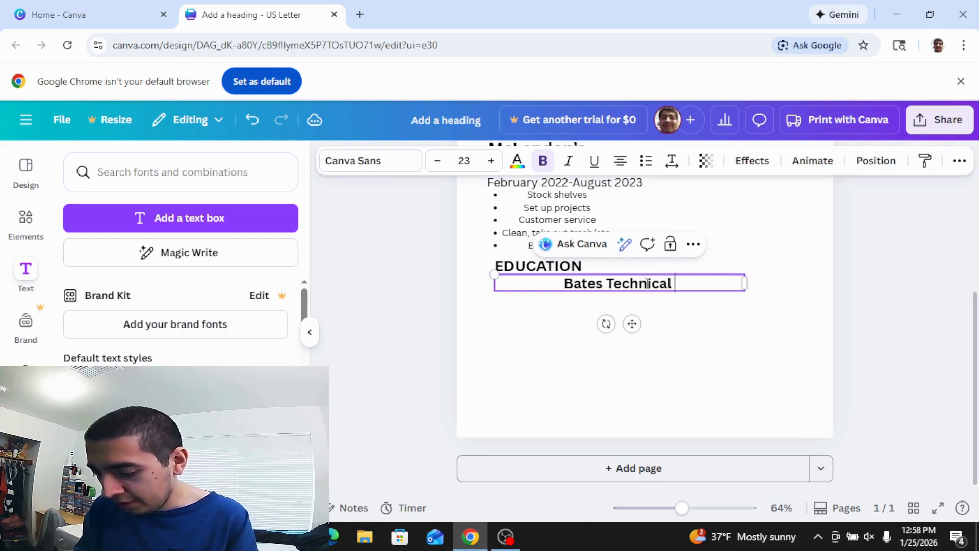
{"action": "type", "text": "College"}
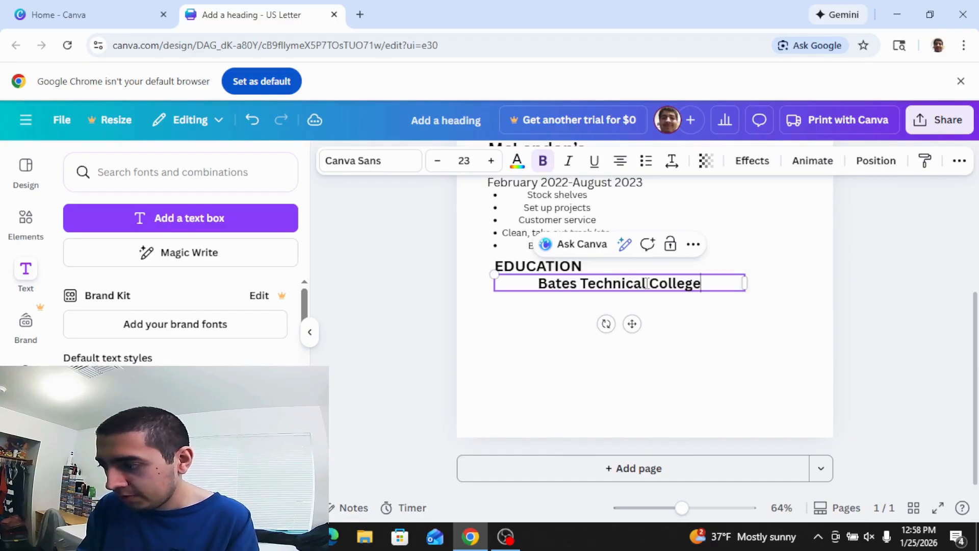
{"action": "left_click", "coordinate": [701, 322]}
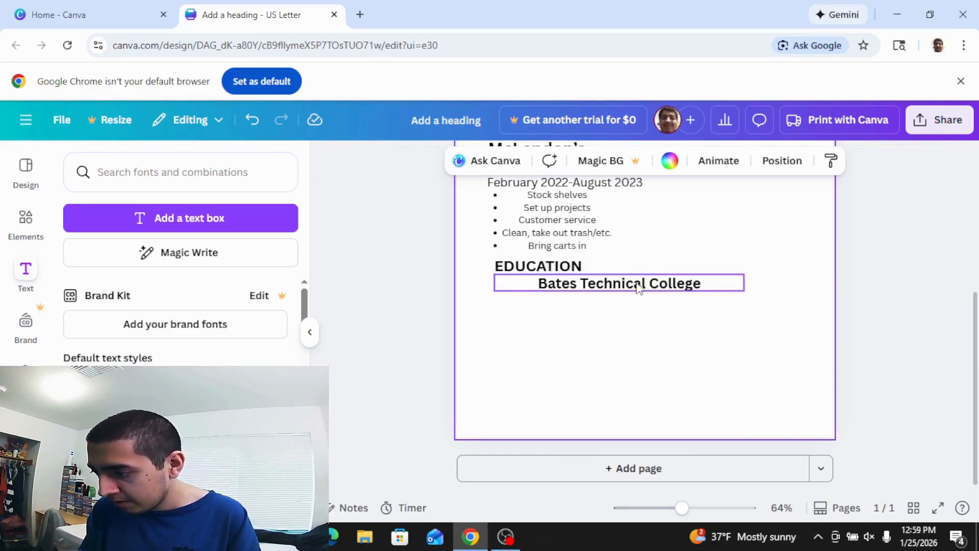
{"action": "left_click_drag", "start_coordinate": [644, 283], "coordinate": [601, 285]}
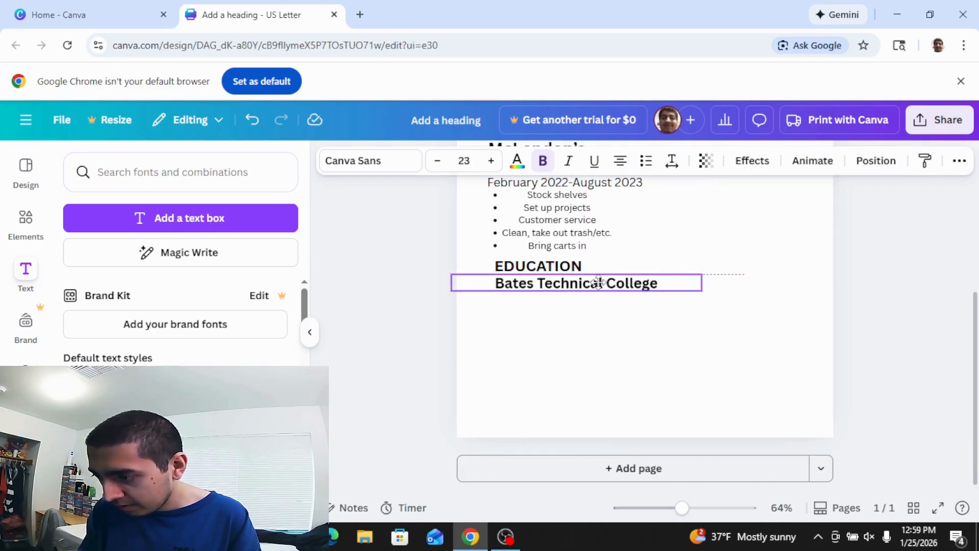
{"action": "left_click", "coordinate": [665, 317]}
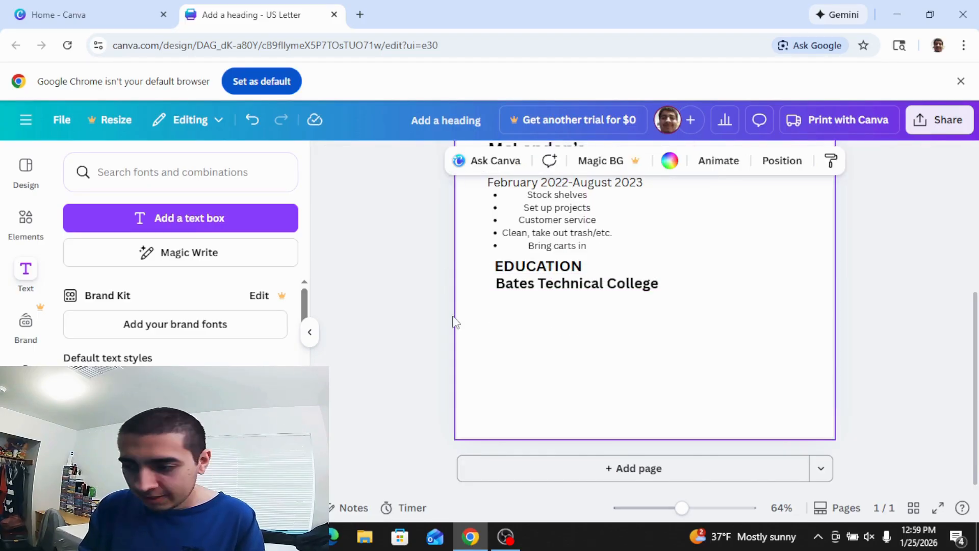
{"action": "left_click", "coordinate": [175, 471]}
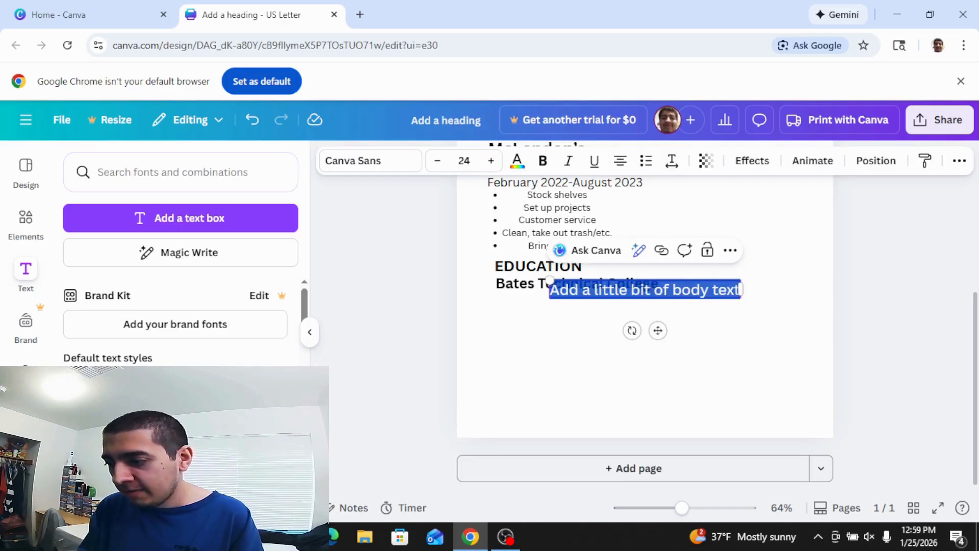
Add a slightly smaller DIGITAL MEDIA line beneath Bates Technical College.
{"action": "type", "text": "Bi"}
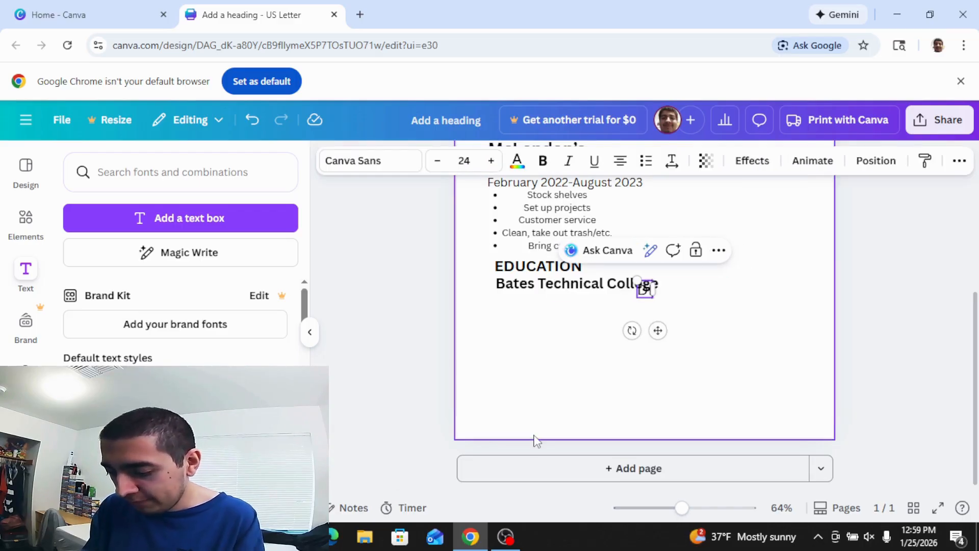
{"action": "type", "text": "GITA"}
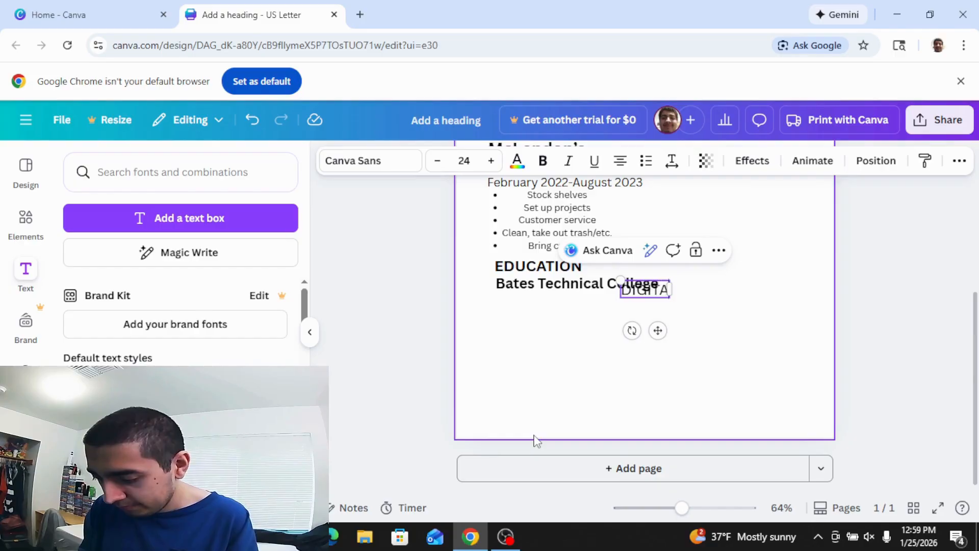
{"action": "type", "text": "L MEDIA"}
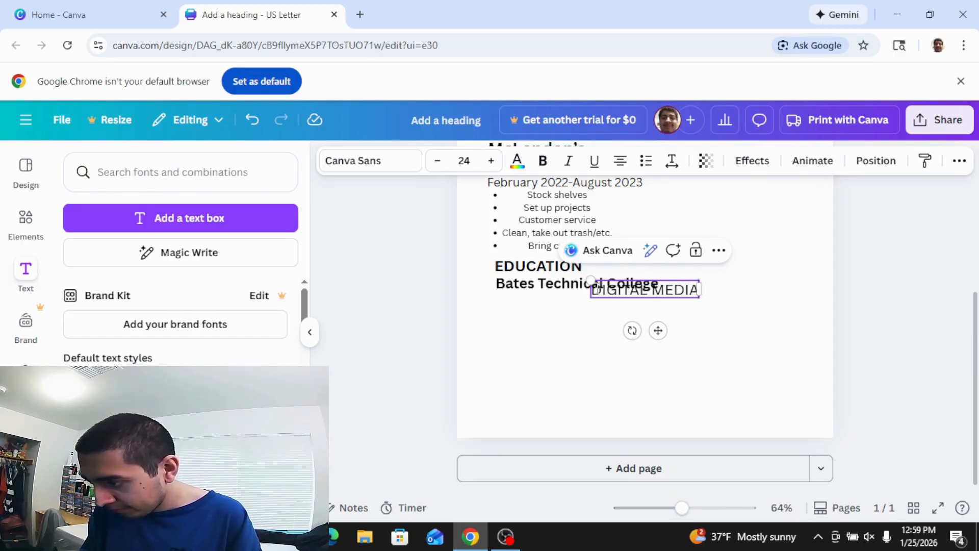
{"action": "left_click_drag", "start_coordinate": [590, 280], "coordinate": [605, 282]}
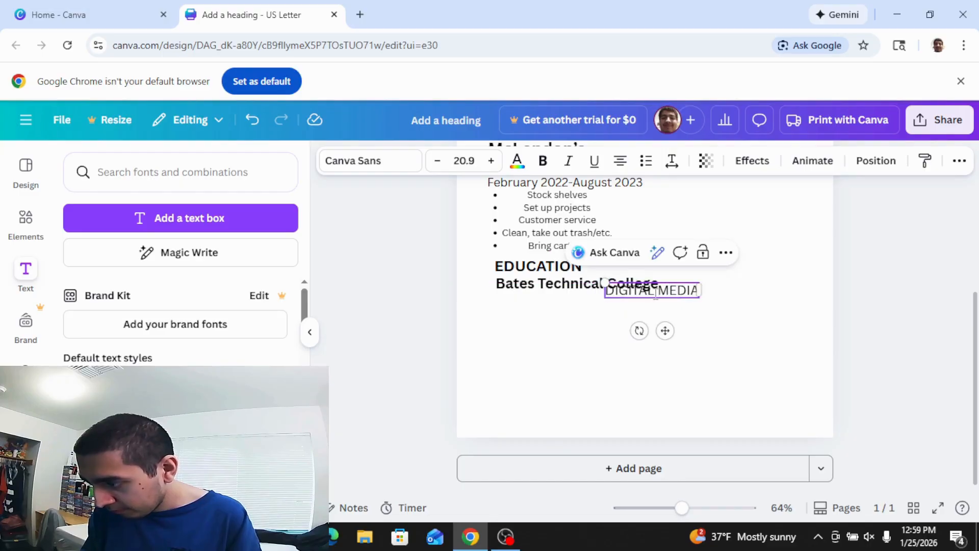
{"action": "left_click", "coordinate": [710, 367]}
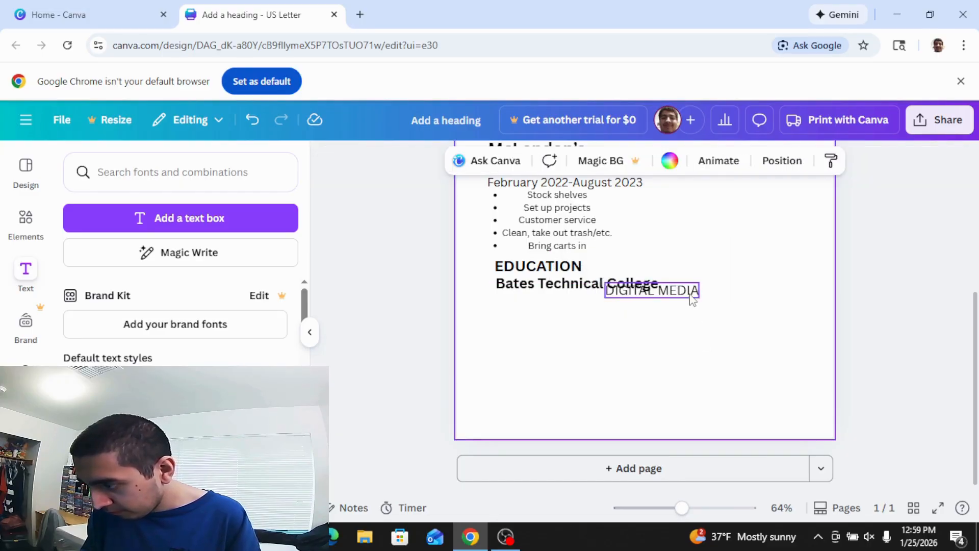
{"action": "left_click_drag", "start_coordinate": [683, 293], "coordinate": [575, 301]}
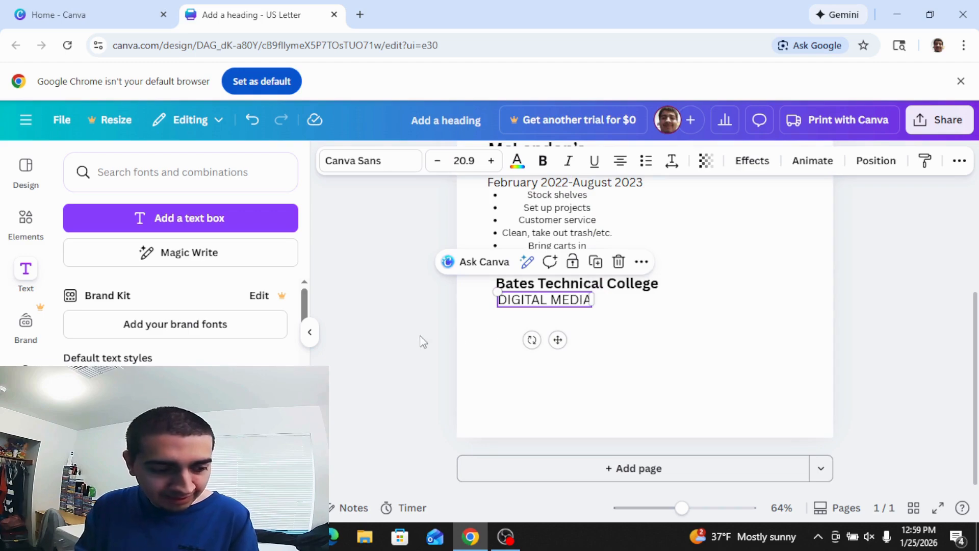
Add the date line 'September 2023-March 2025' below DIGITAL MEDIA, sized to fit one line.
{"action": "key", "text": "t"}
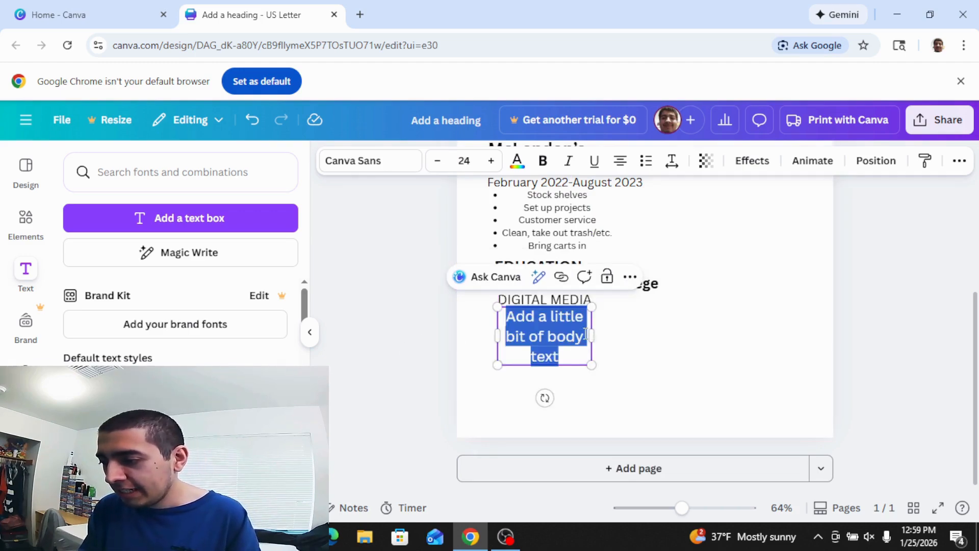
{"action": "left_click_drag", "start_coordinate": [596, 334], "coordinate": [715, 328]}
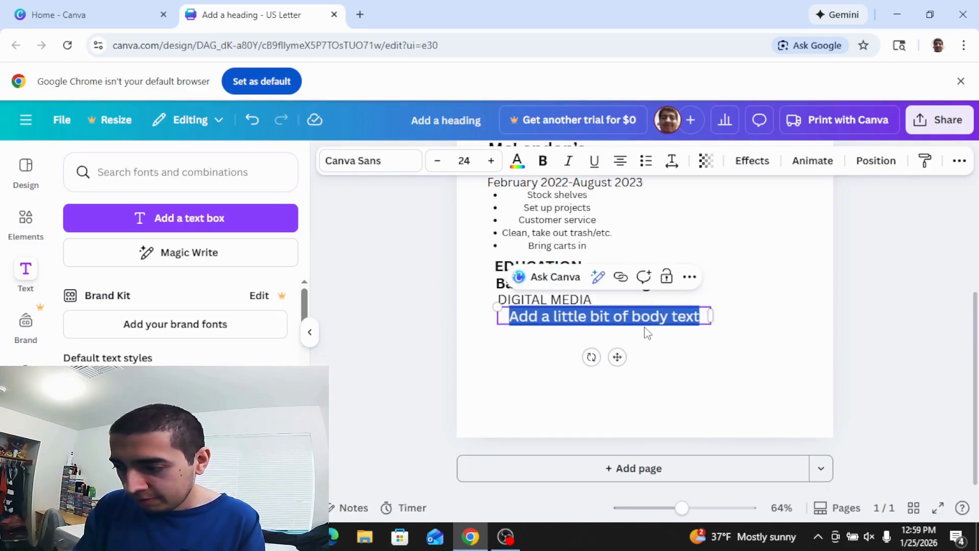
{"action": "type", "text": "S"}
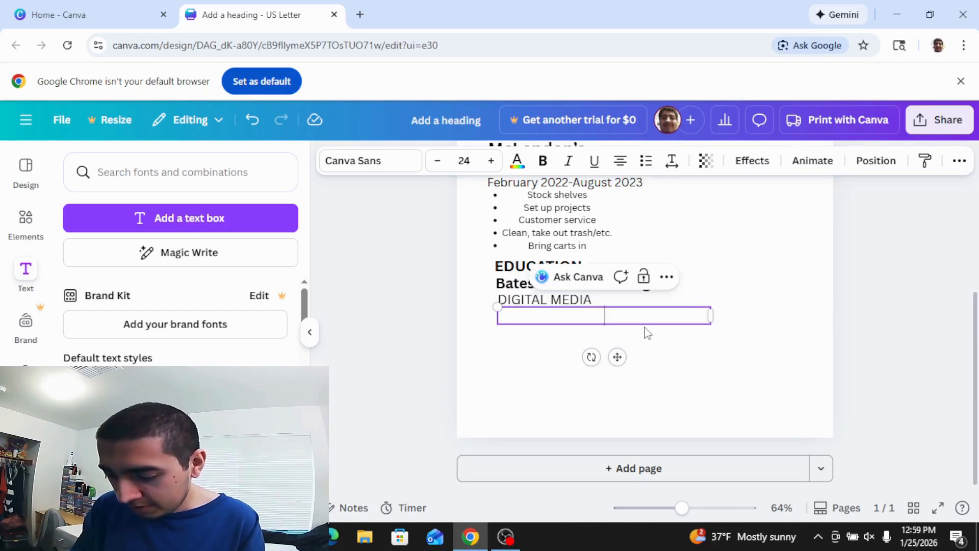
{"action": "type", "text": "eptem"}
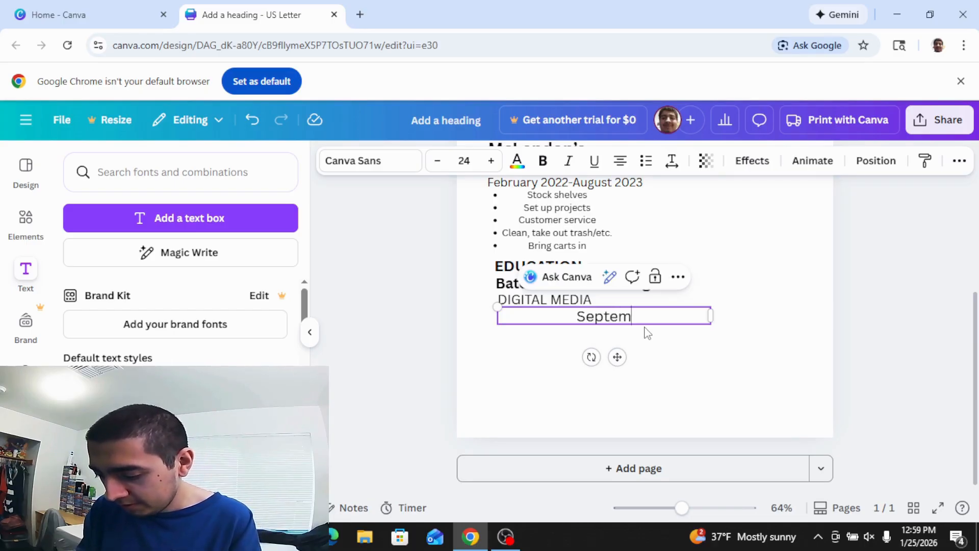
{"action": "type", "text": "ber 2023-"}
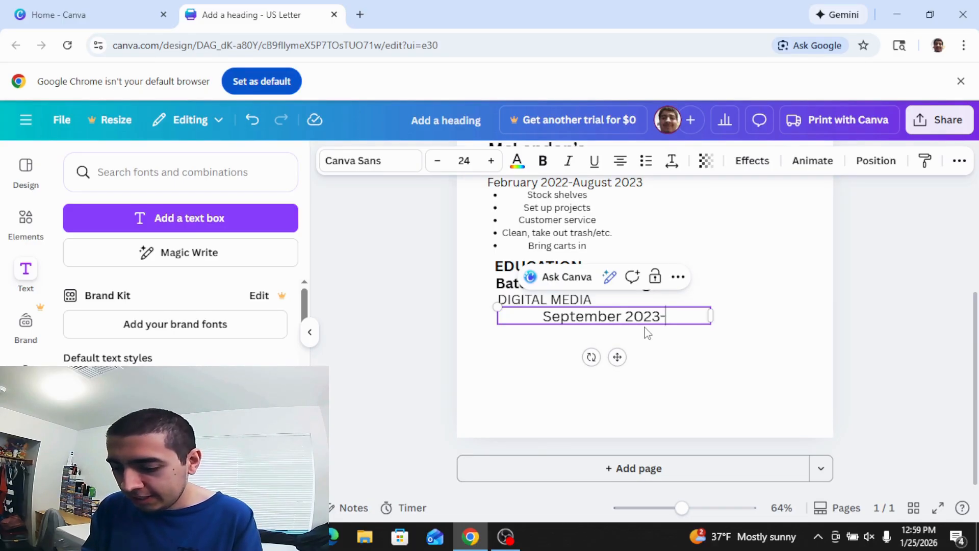
{"action": "type", "text": "March"}
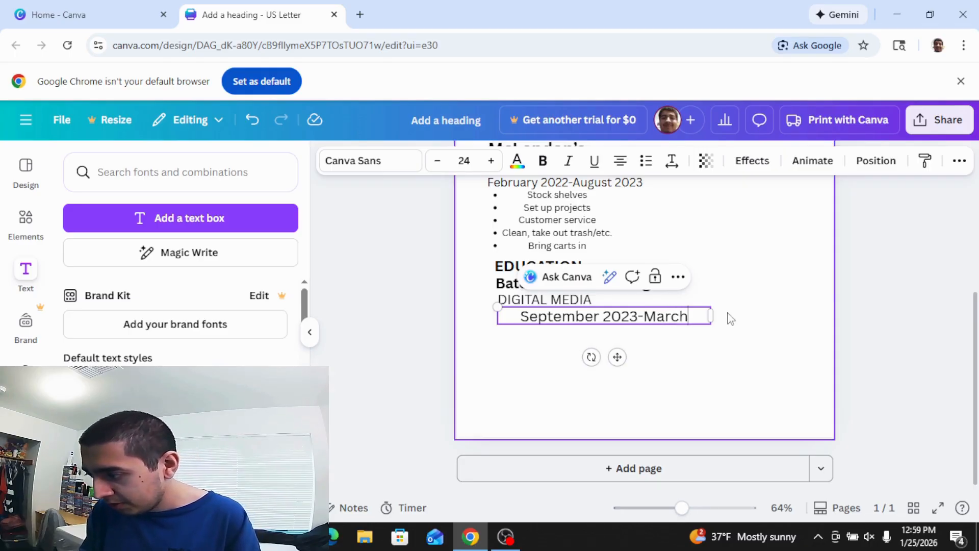
{"action": "left_click_drag", "start_coordinate": [711, 316], "coordinate": [751, 317]}
{"action": "type", "text": "202"}
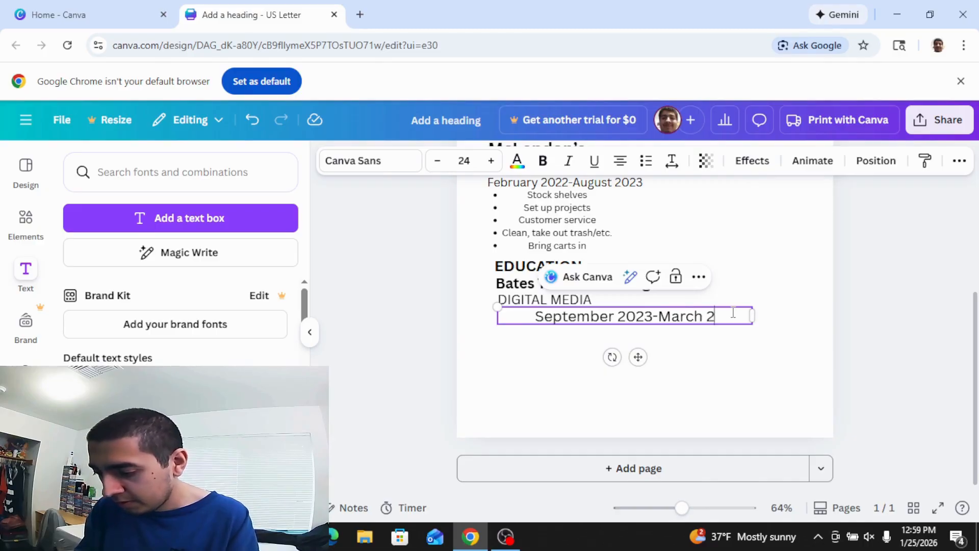
{"action": "type", "text": "5"}
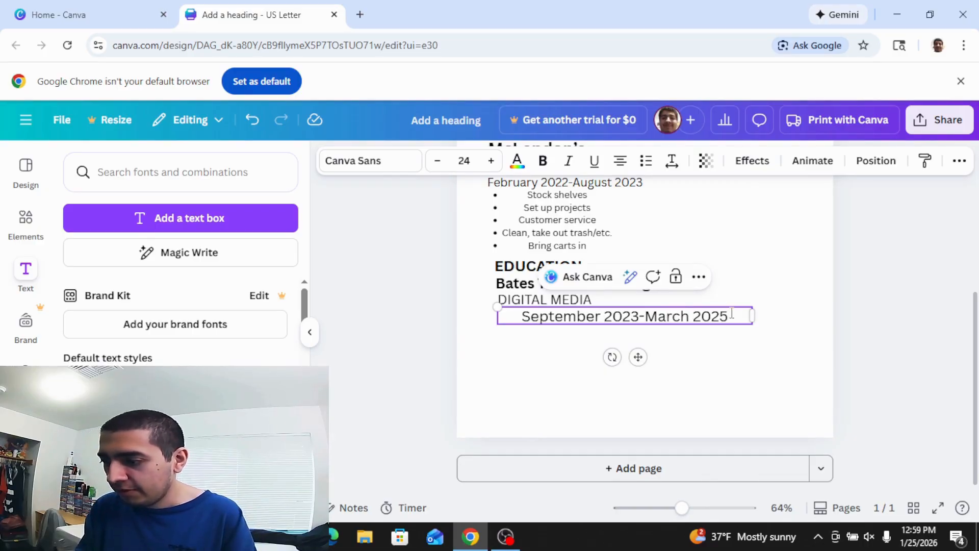
{"action": "left_click_drag", "start_coordinate": [751, 316], "coordinate": [712, 317]}
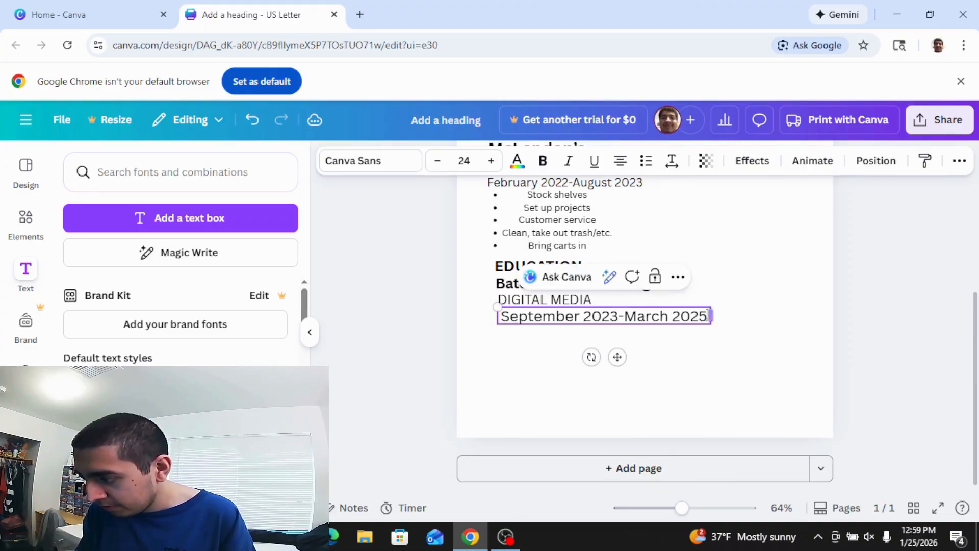
{"action": "left_click", "coordinate": [754, 354]}
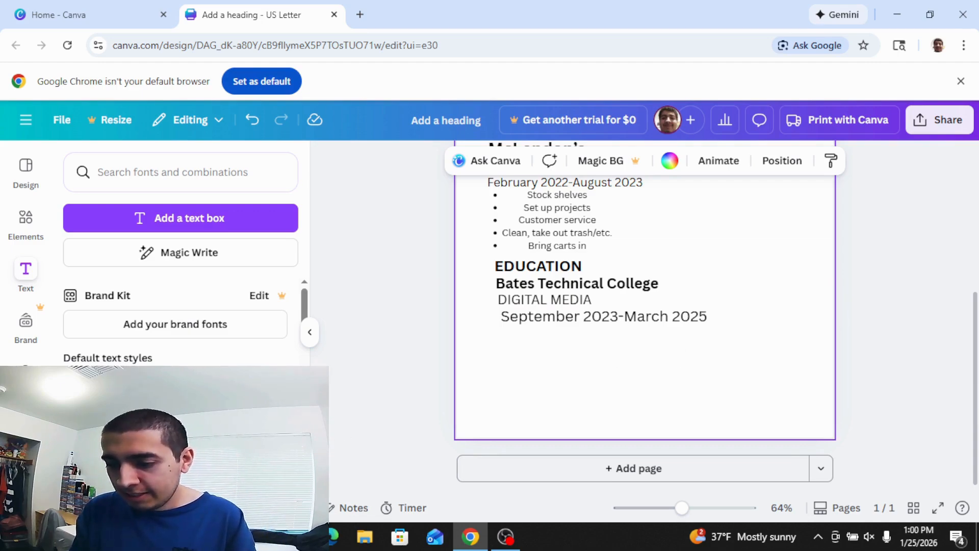
{"action": "key", "text": "t"}
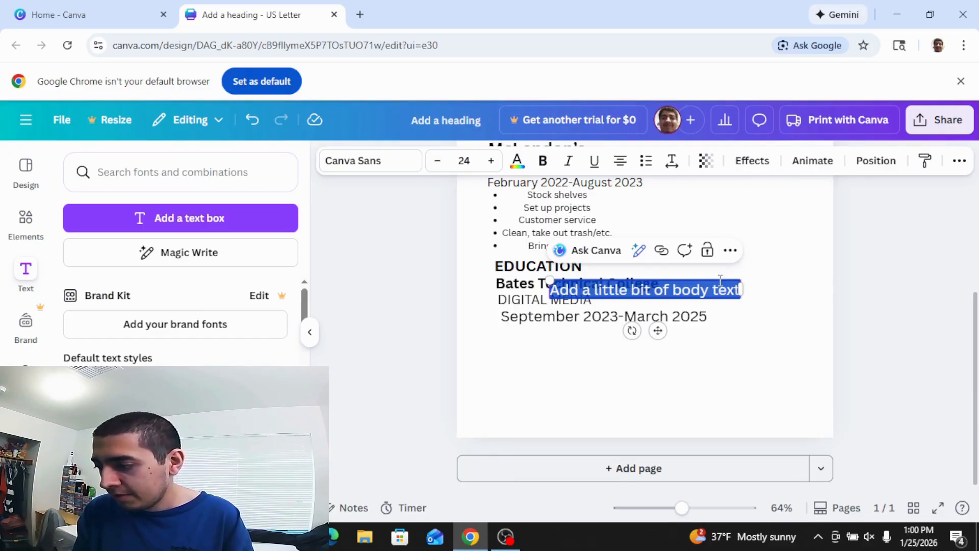
Create a bulleted list: Video production, Editing, Graphic Design, Photography.
{"action": "left_click_drag", "start_coordinate": [742, 290], "coordinate": [805, 295]}
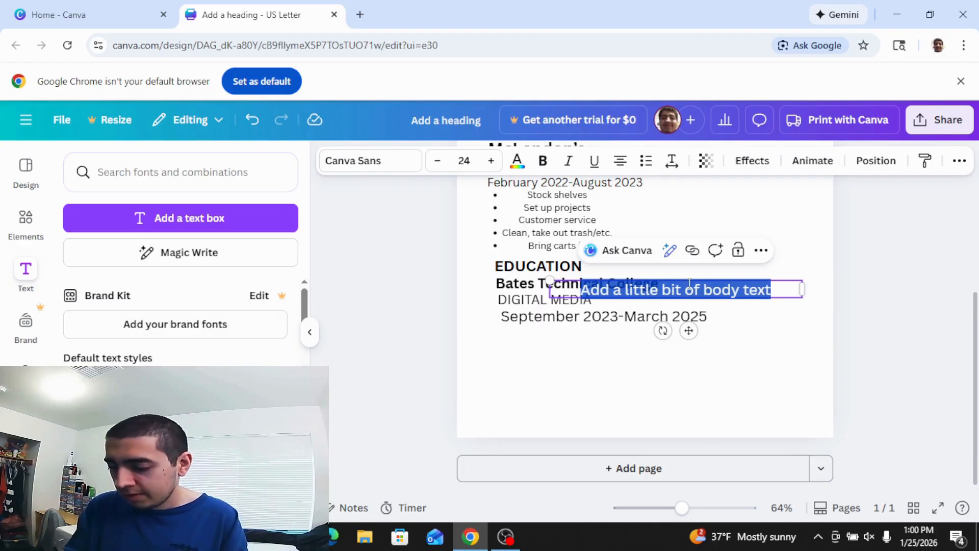
{"action": "key", "text": "BackSpace"}
{"action": "key", "text": "ctrl+shift+8"}
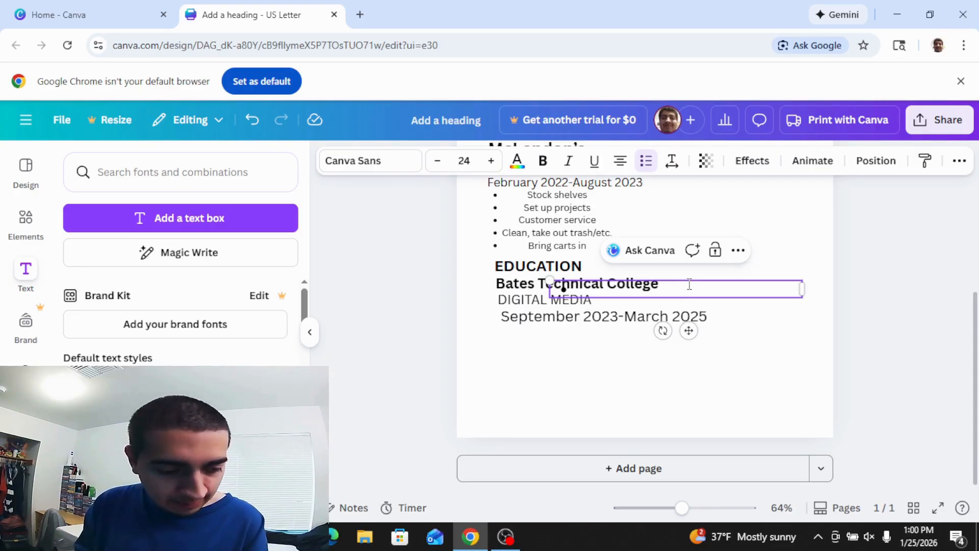
{"action": "type", "text": "Vide"}
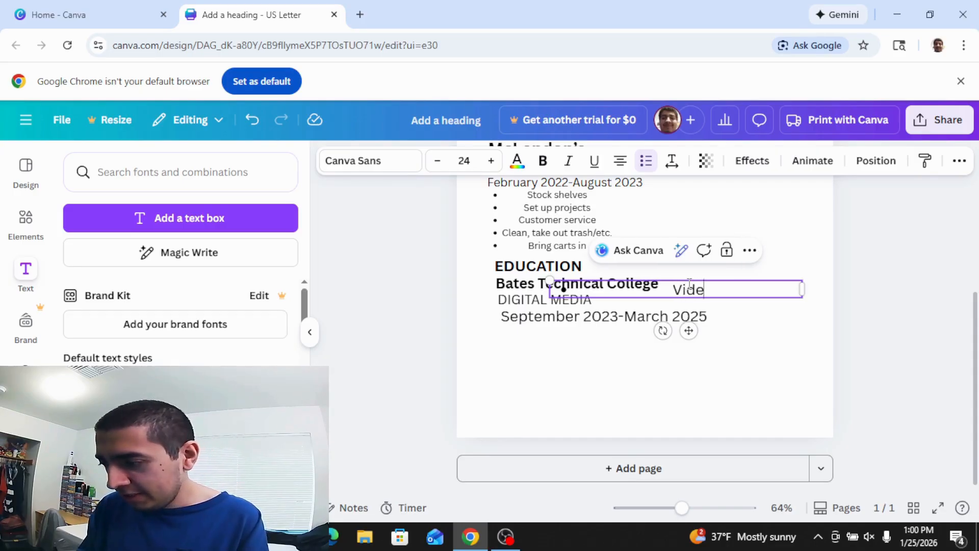
{"action": "type", "text": "o produc"}
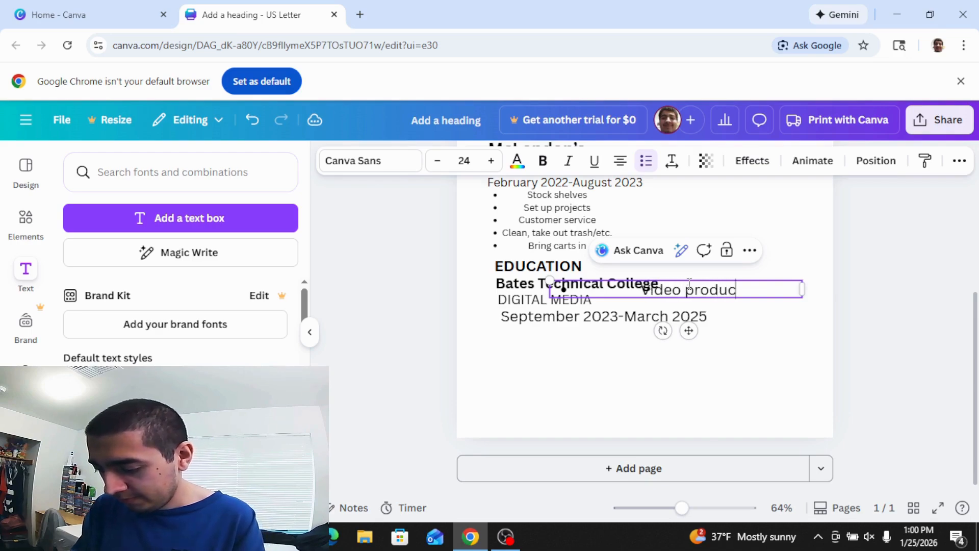
{"action": "type", "text": "tion"}
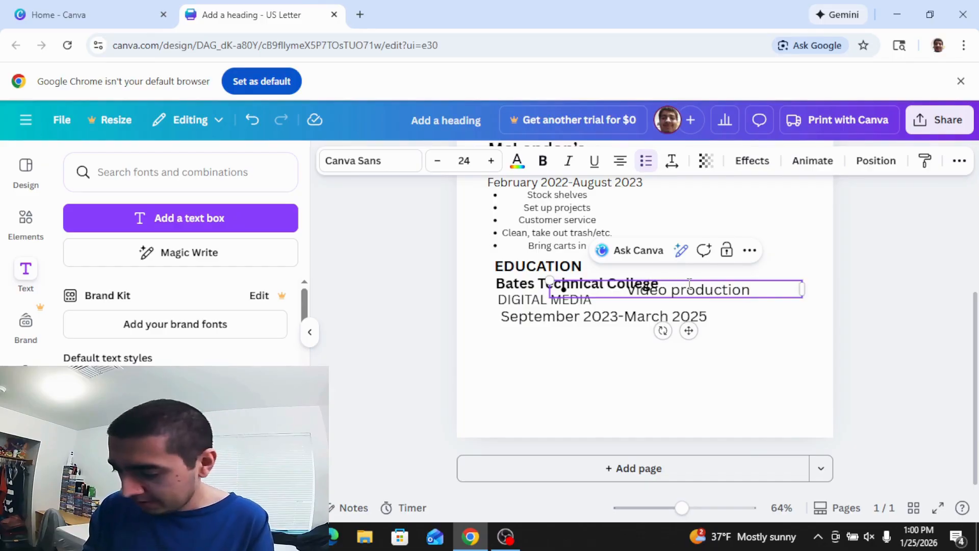
{"action": "key", "text": "Return"}
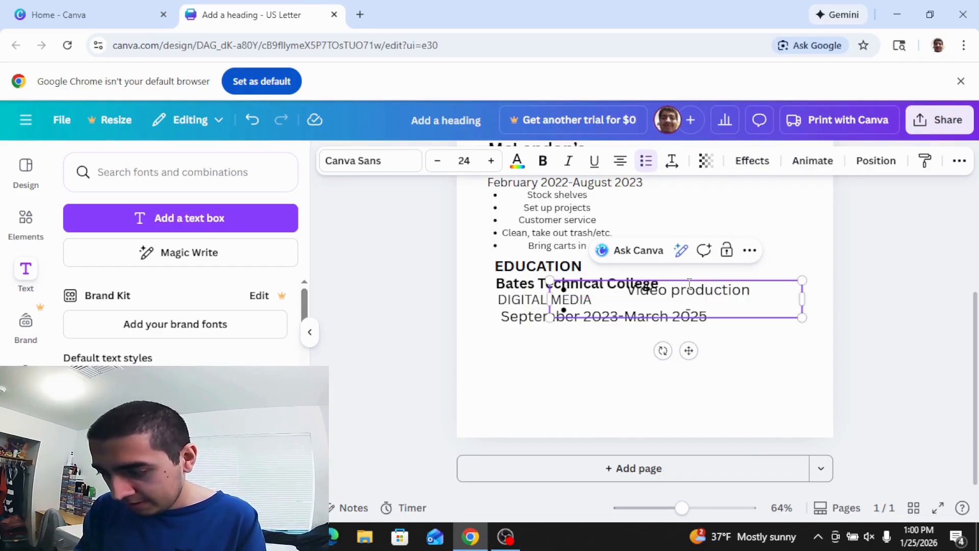
{"action": "type", "text": "Editing"}
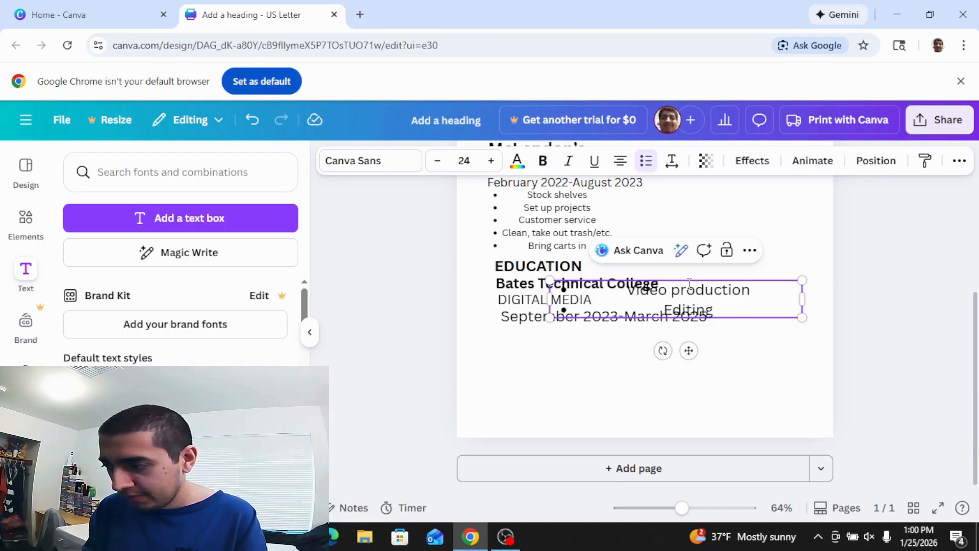
{"action": "key", "text": "Return"}
{"action": "type", "text": "Grap"}
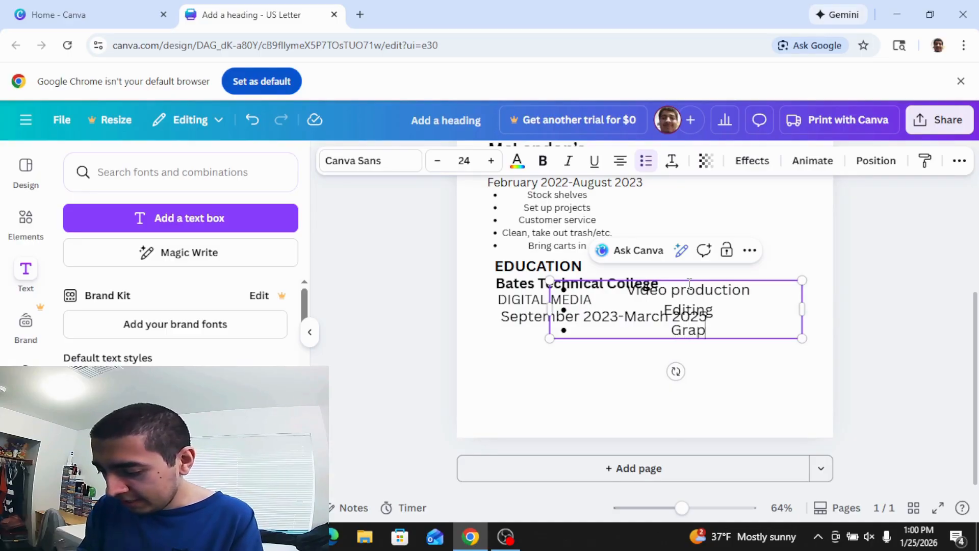
{"action": "type", "text": "hic Design"}
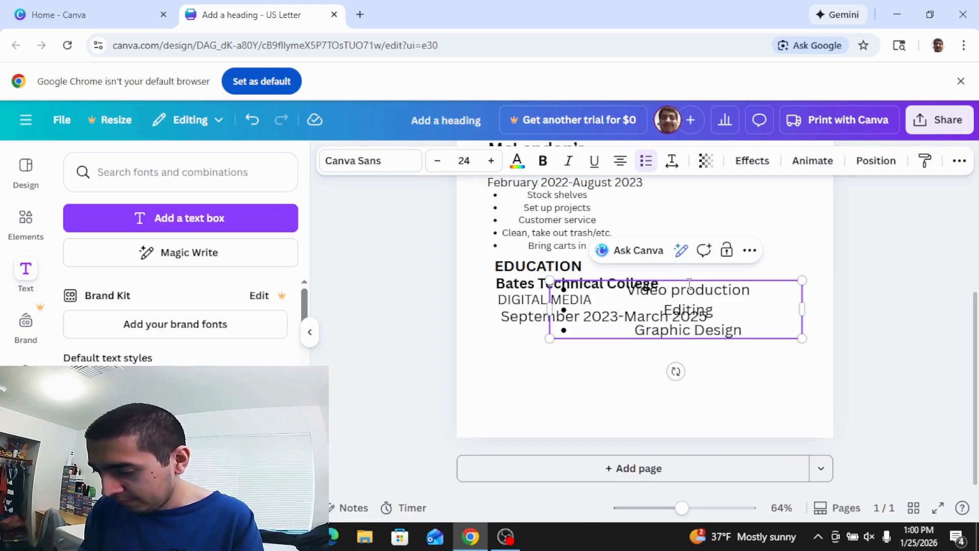
{"action": "key", "text": "Return"}
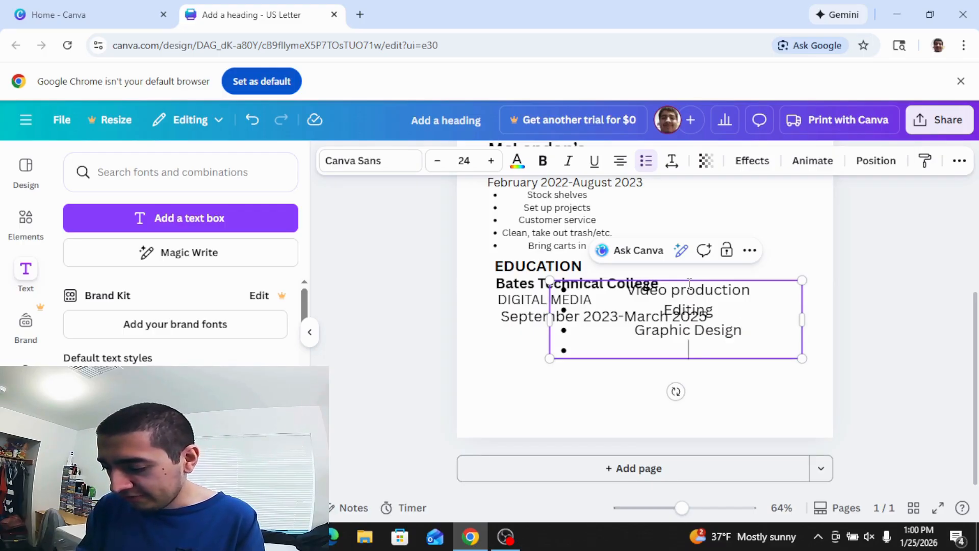
{"action": "type", "text": "Photogr"}
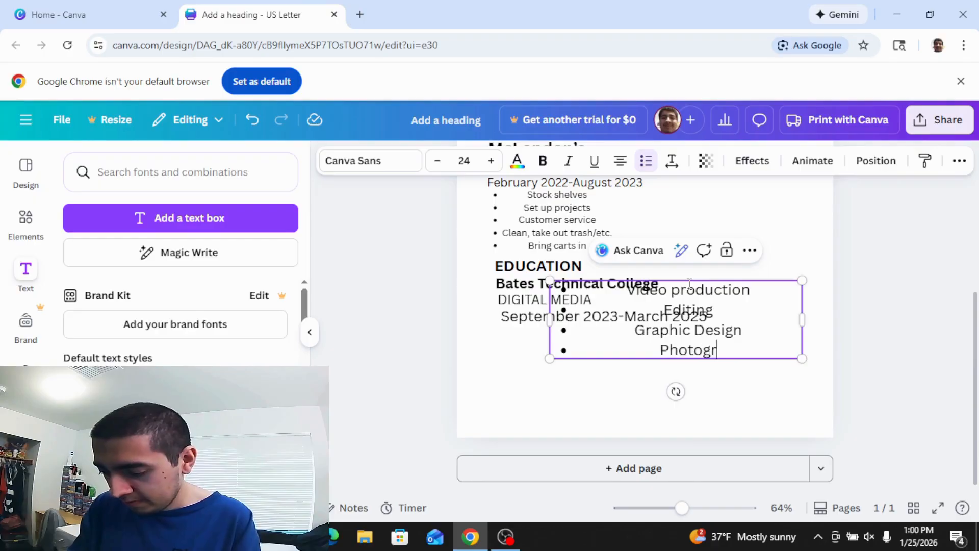
{"action": "type", "text": "aphy"}
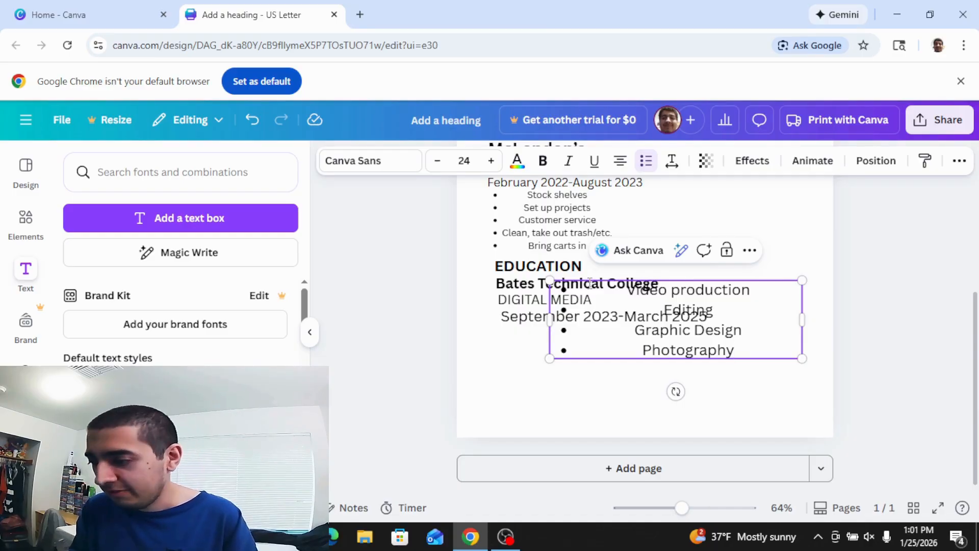
Shrink the coursework list and place it under the September 2023-March 2025 dates.
{"action": "left_click_drag", "start_coordinate": [553, 288], "coordinate": [658, 315]}
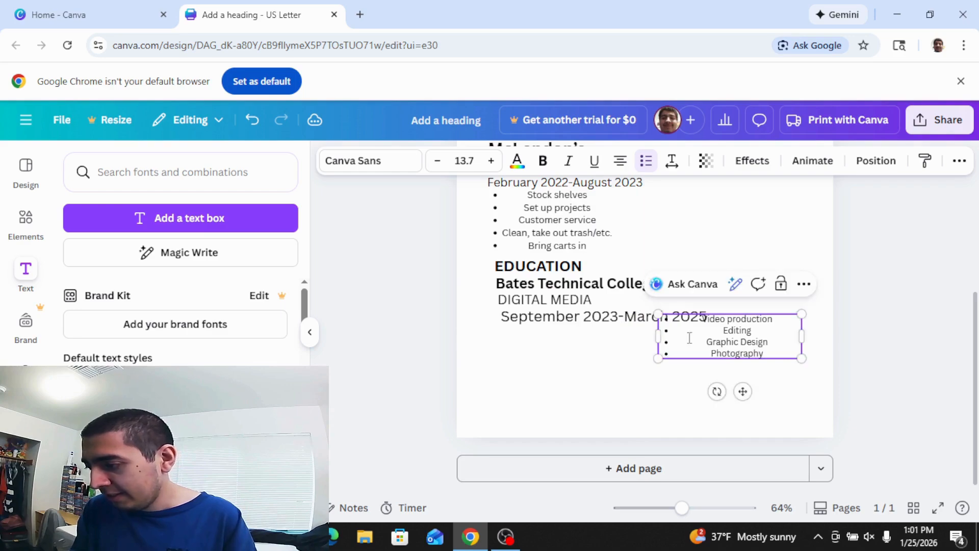
{"action": "left_click", "coordinate": [804, 385]}
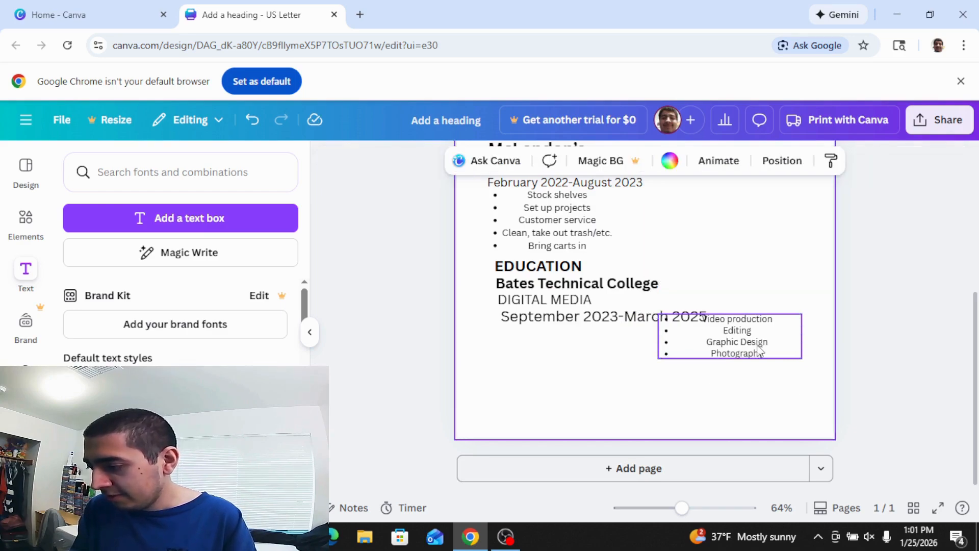
{"action": "left_click_drag", "start_coordinate": [758, 349], "coordinate": [593, 357]}
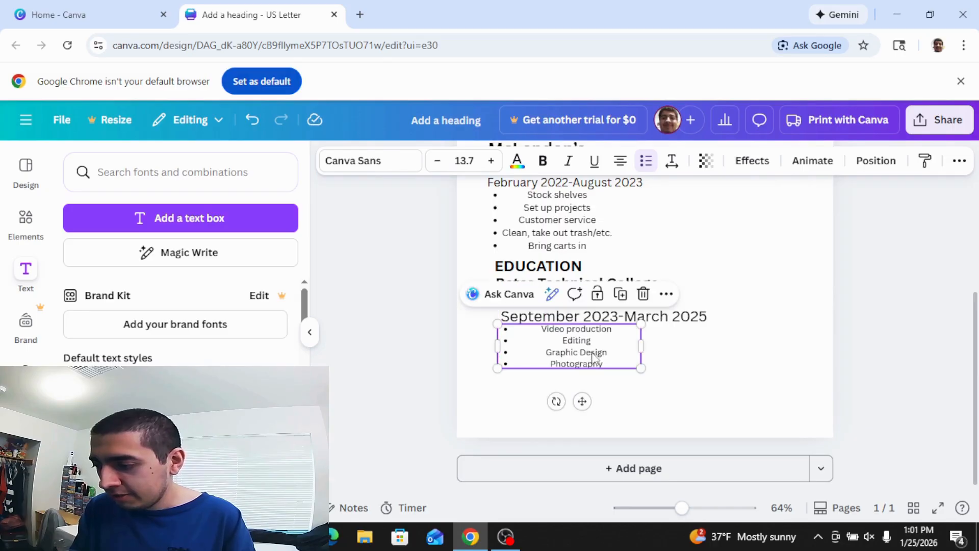
{"action": "left_click", "coordinate": [691, 374]}
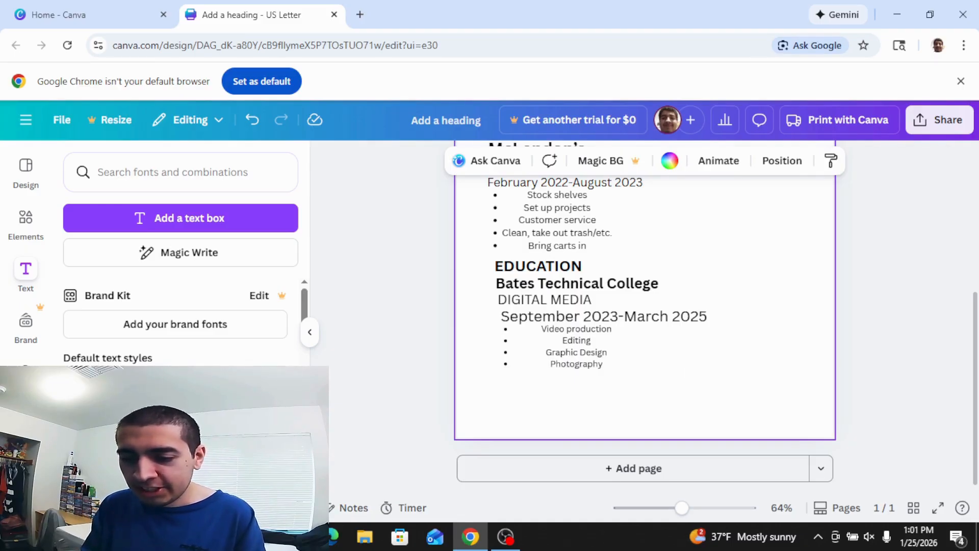
Add a SKILLS subheading and move it down beneath the coursework bullets.
{"action": "left_click", "coordinate": [175, 426]}
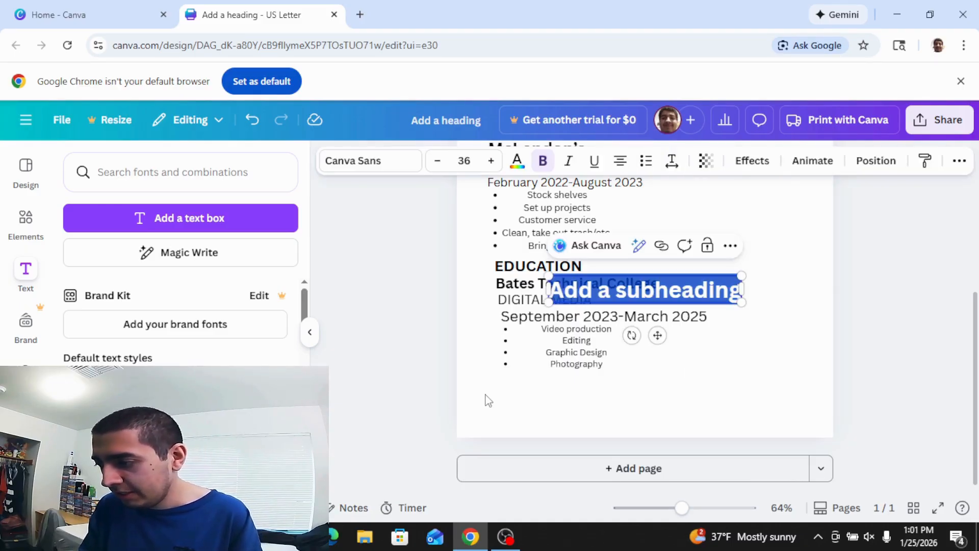
{"action": "type", "text": "S"}
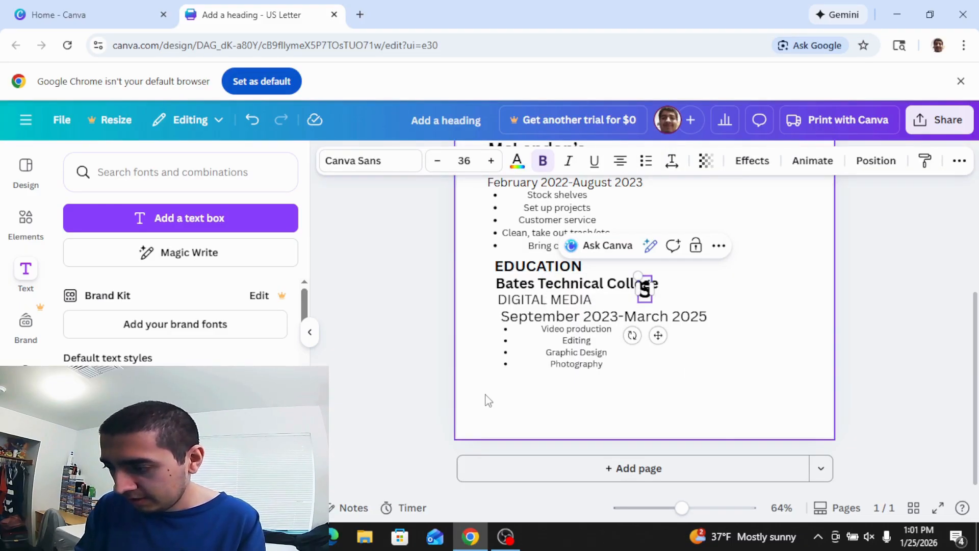
{"action": "type", "text": "KILLS"}
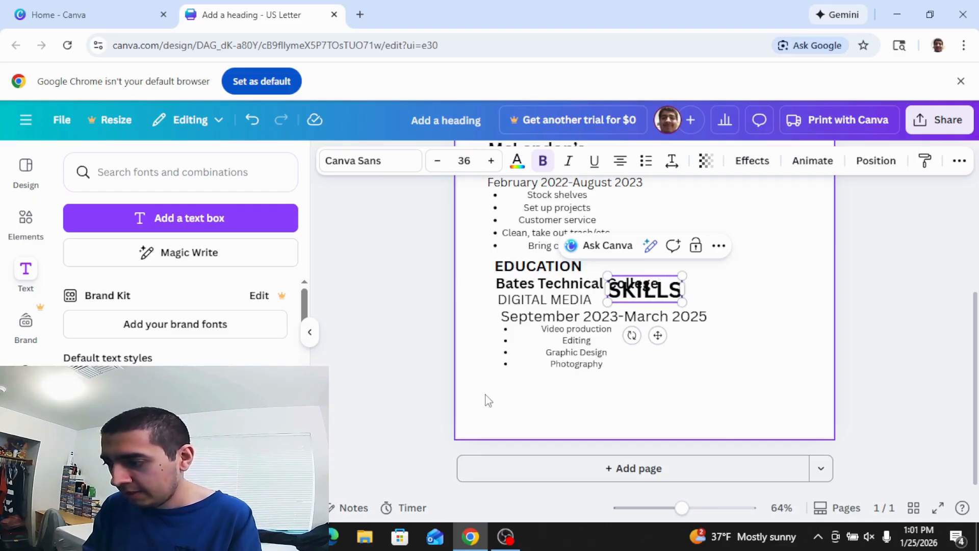
{"action": "left_click", "coordinate": [709, 415]}
{"action": "left_click_drag", "start_coordinate": [647, 295], "coordinate": [547, 382]}
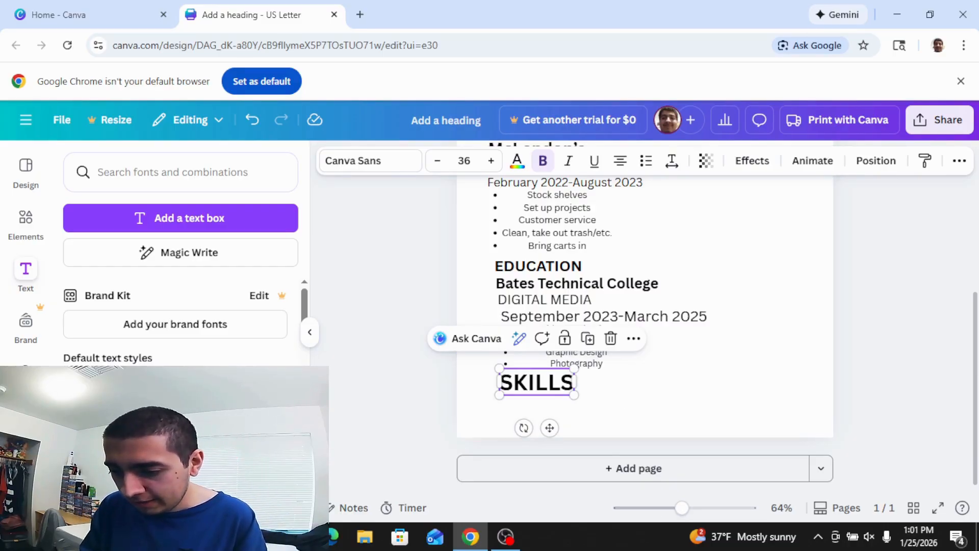
Start a widened bulleted text box with Video editing and Graphic Designing.
{"action": "key", "text": "t"}
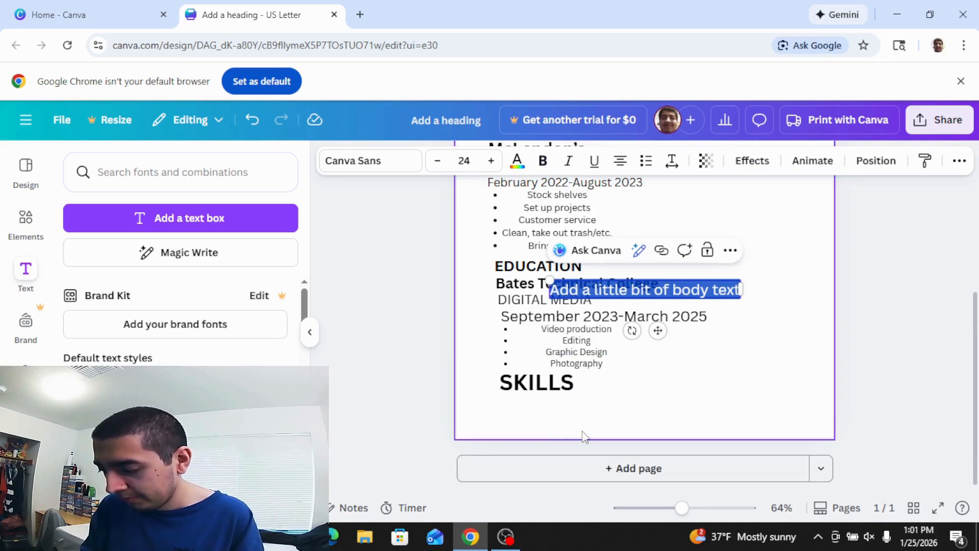
{"action": "key", "text": "BackSpace"}
{"action": "key", "text": "ctrl+shift+8"}
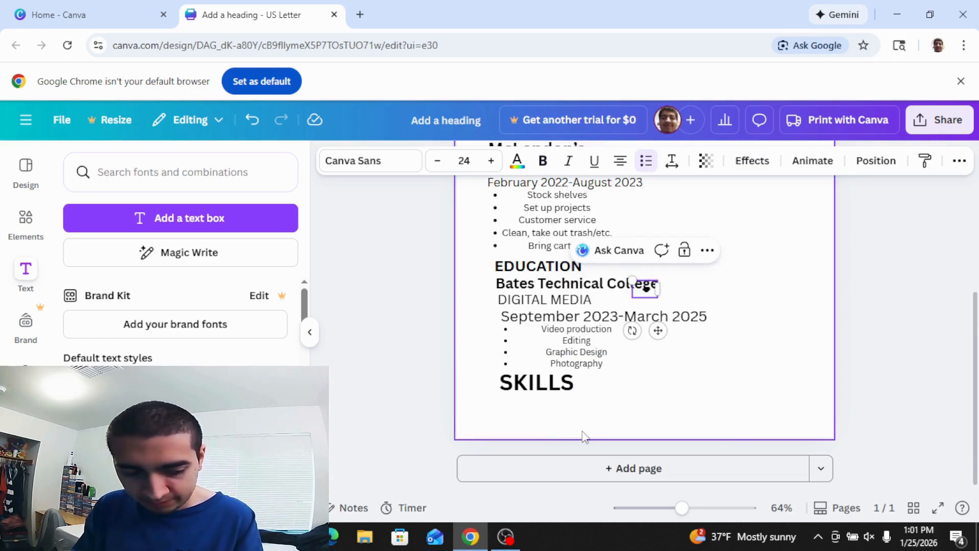
{"action": "type", "text": "VIDEO"}
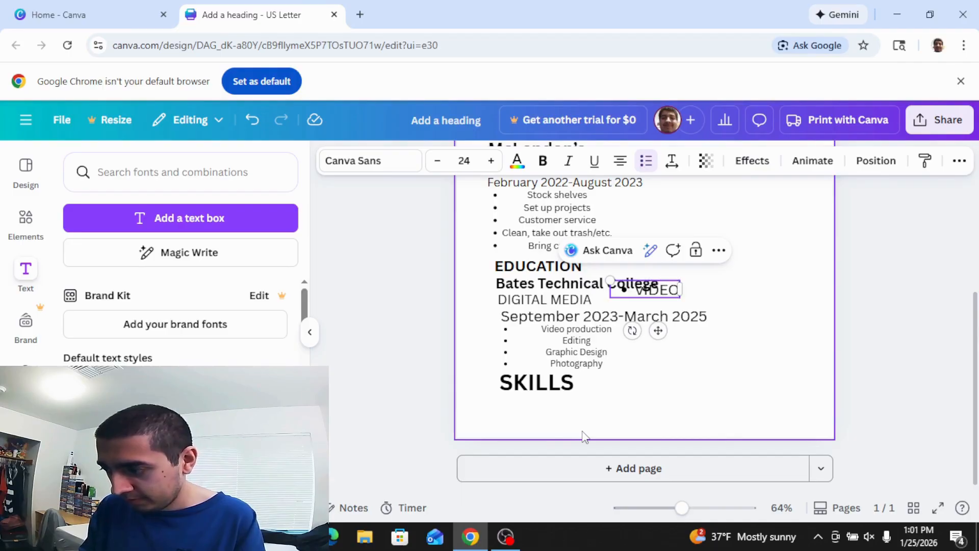
{"action": "key", "text": "BackSpace"}
{"action": "key", "text": "BackSpace"}
{"action": "key", "text": "BackSpace"}
{"action": "key", "text": "BackSpace"}
{"action": "type", "text": "id"}
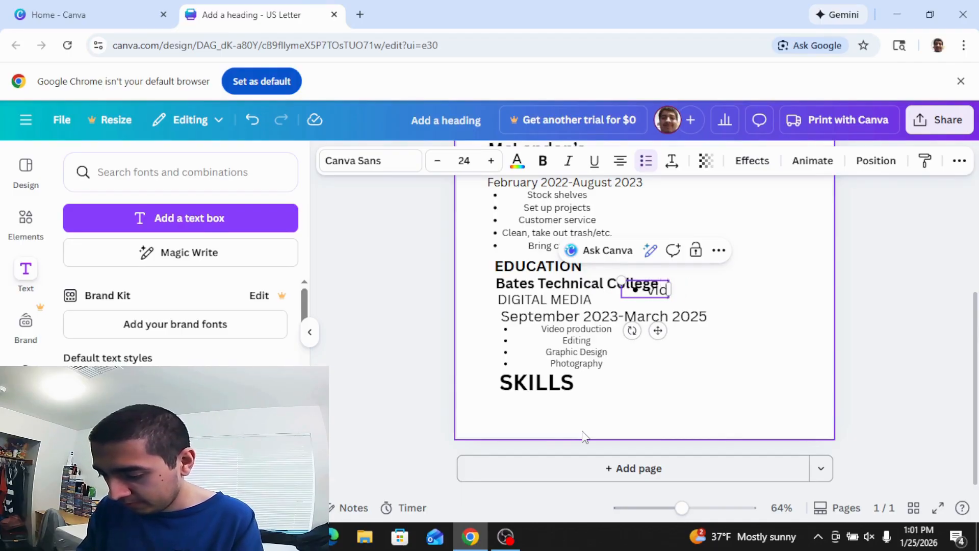
{"action": "type", "text": "eo editing"}
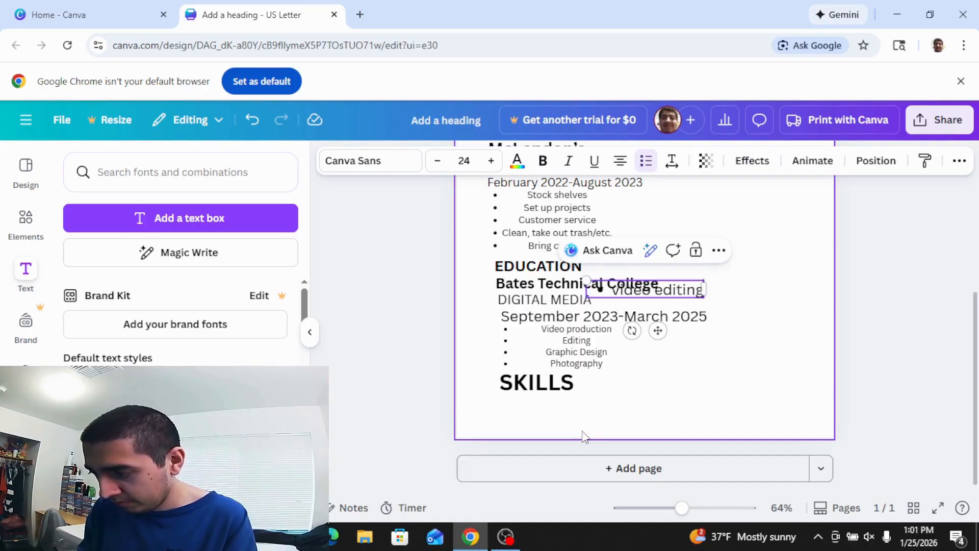
{"action": "key", "text": "Return"}
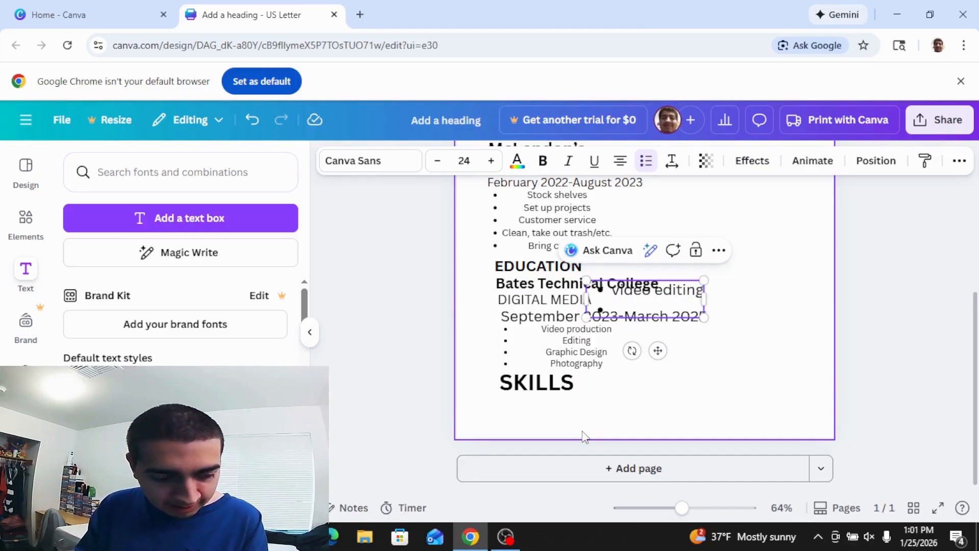
{"action": "type", "text": "Gr"}
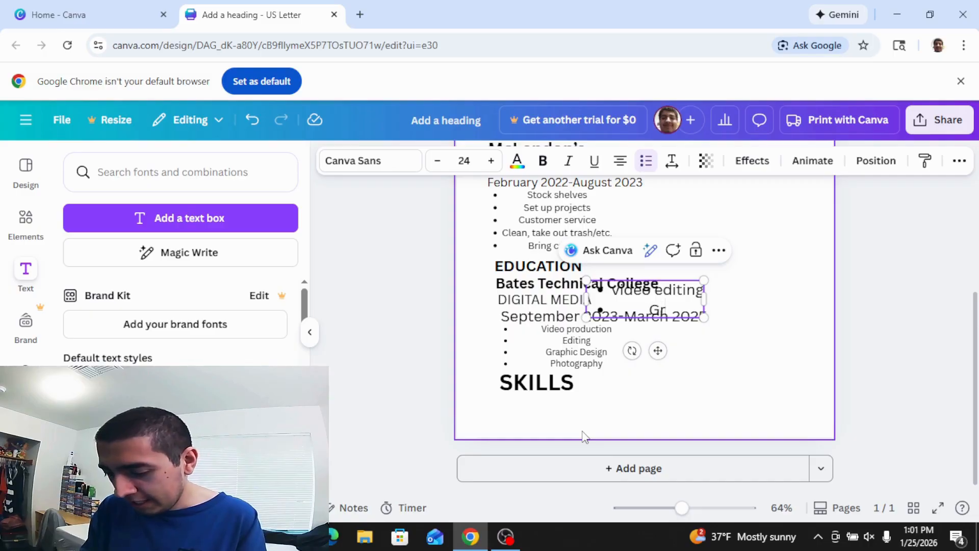
{"action": "type", "text": "ahic"}
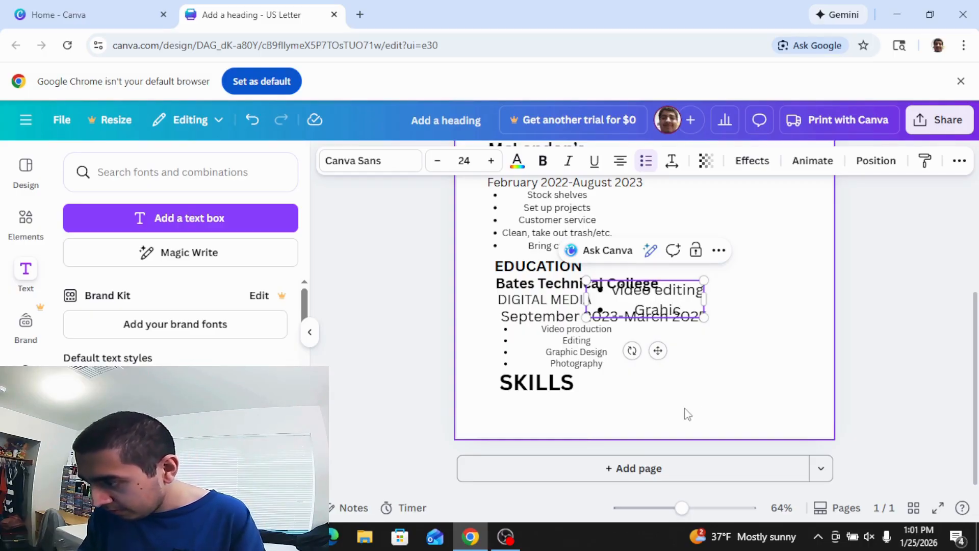
{"action": "left_click_drag", "start_coordinate": [707, 299], "coordinate": [786, 299]}
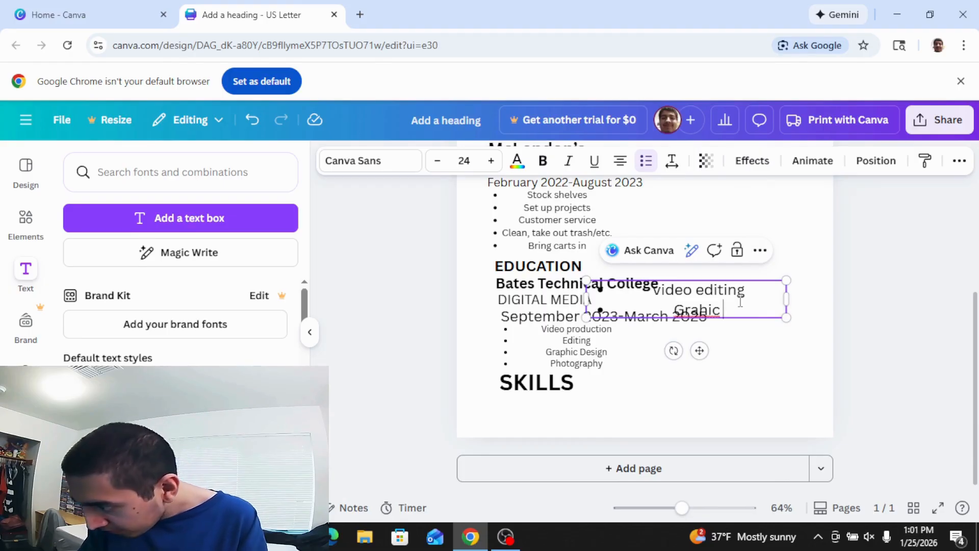
{"action": "key", "text": "BackSpace"}
{"action": "key", "text": "BackSpace"}
{"action": "key", "text": "BackSpace"}
{"action": "type", "text": "p"}
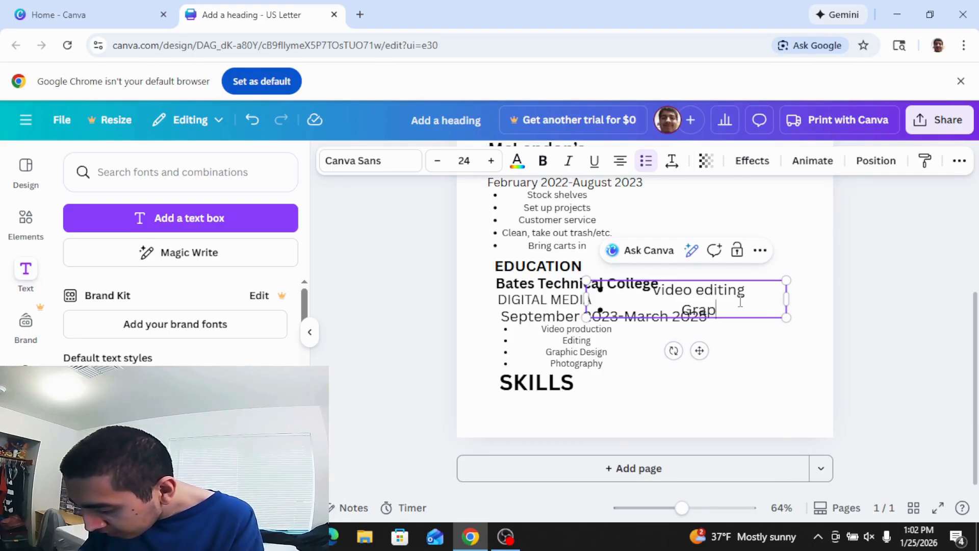
{"action": "type", "text": "hic De"}
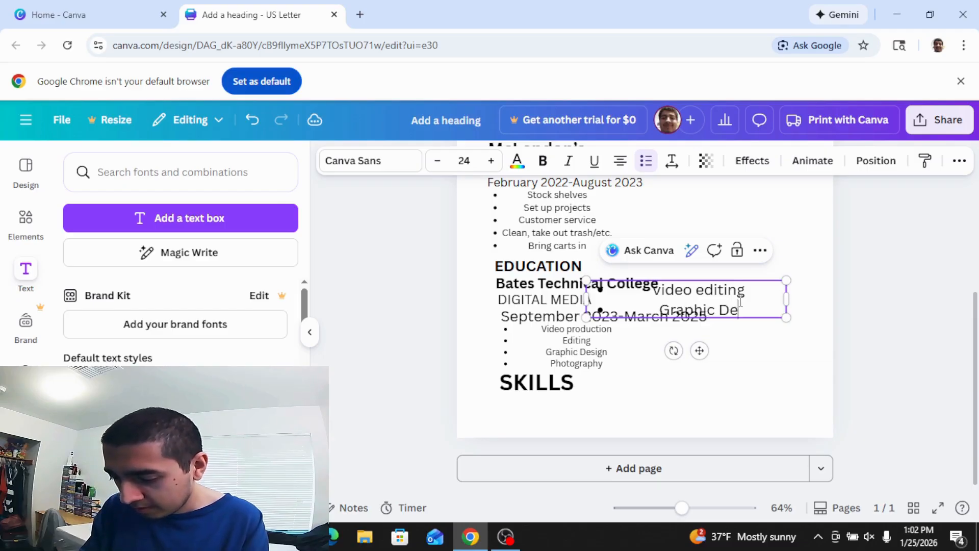
{"action": "type", "text": "signing"}
Add Photo editing, Adobe Photoshop and Adobe Premiere Pro bullets, then shrink the list.
{"action": "key", "text": "Return"}
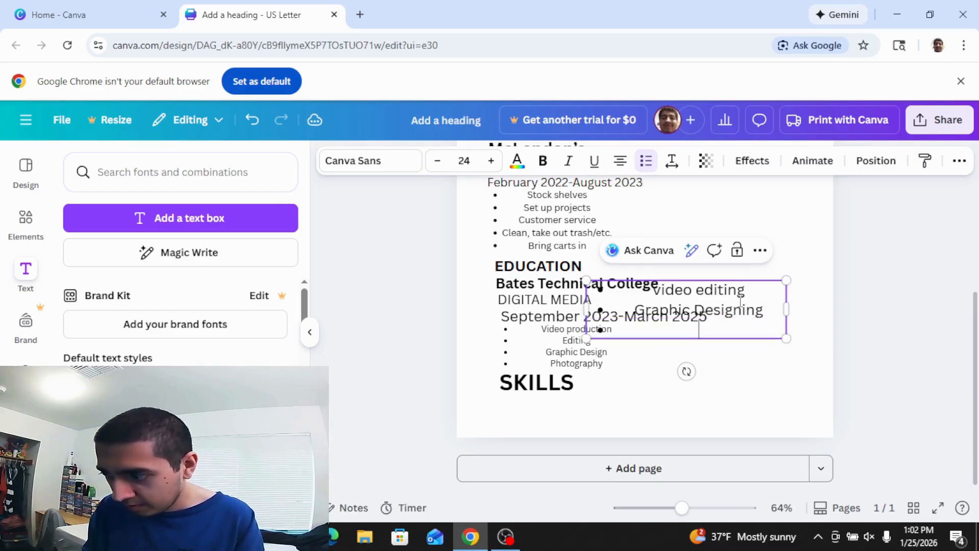
{"action": "type", "text": "P"}
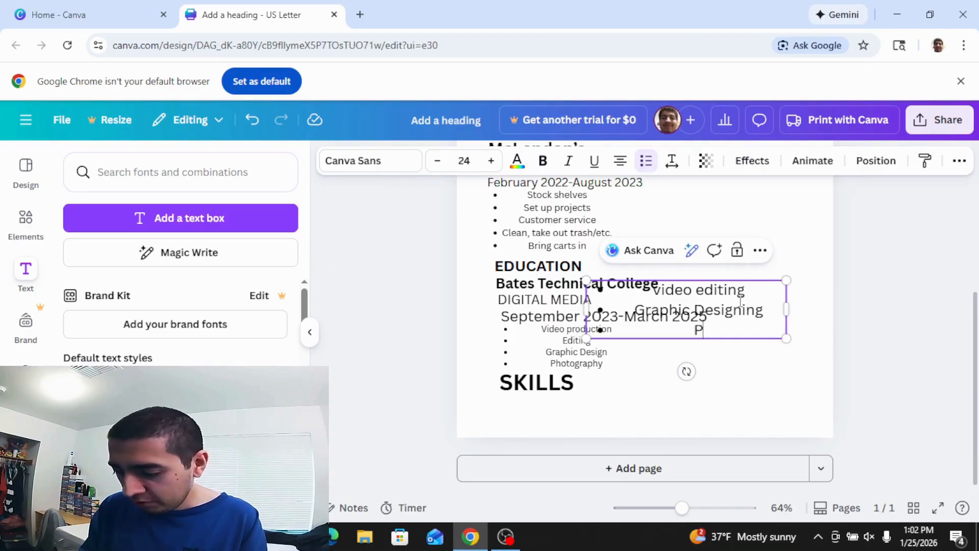
{"action": "type", "text": "hoto e"}
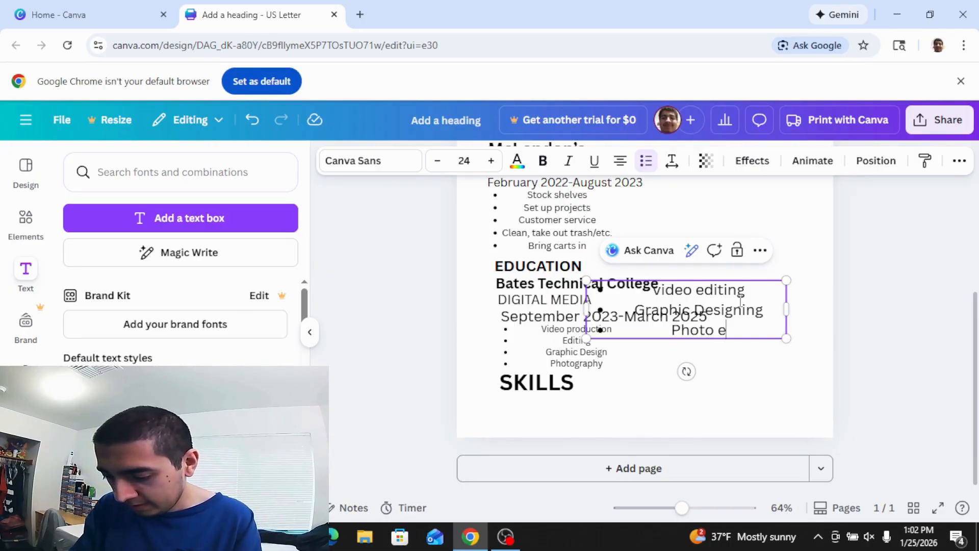
{"action": "type", "text": "diting"}
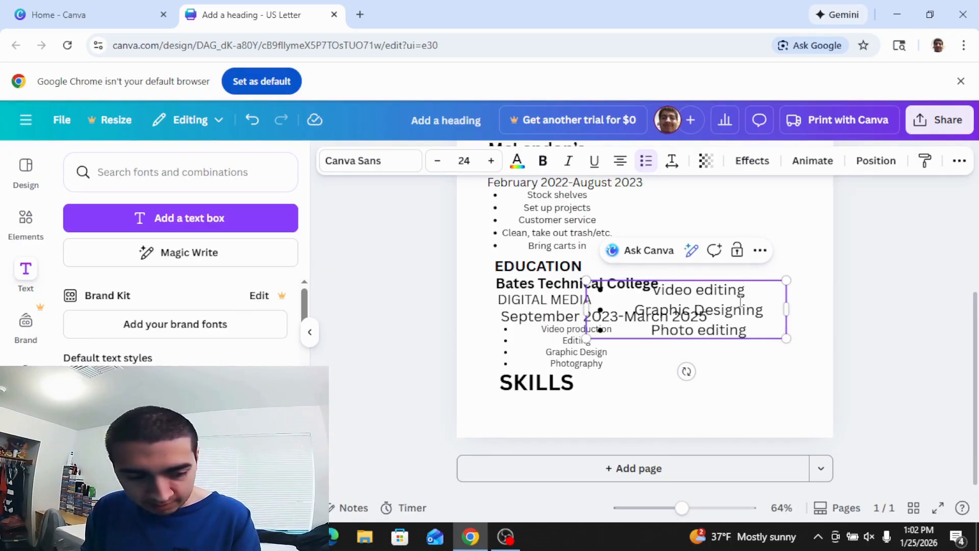
{"action": "key", "text": "Return"}
{"action": "type", "text": "A"}
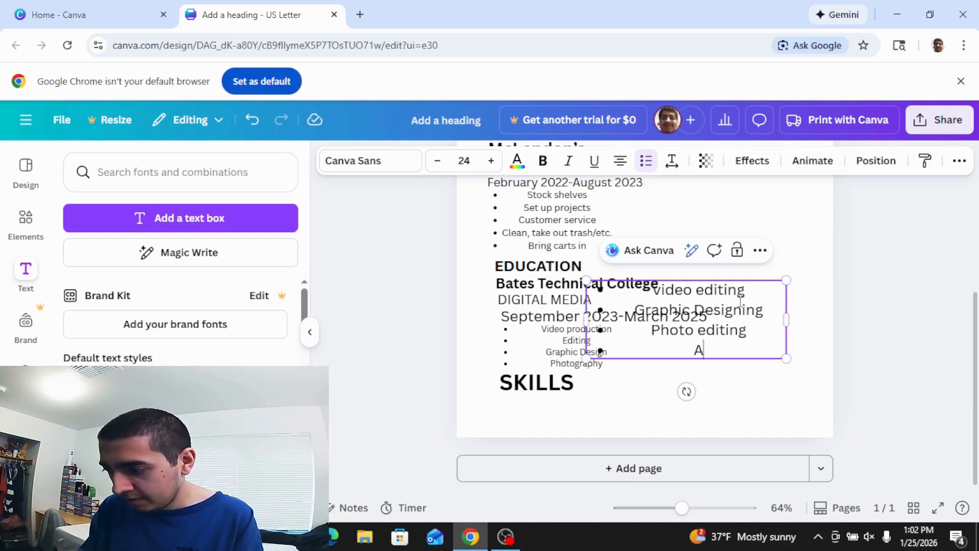
{"action": "type", "text": "dobe"}
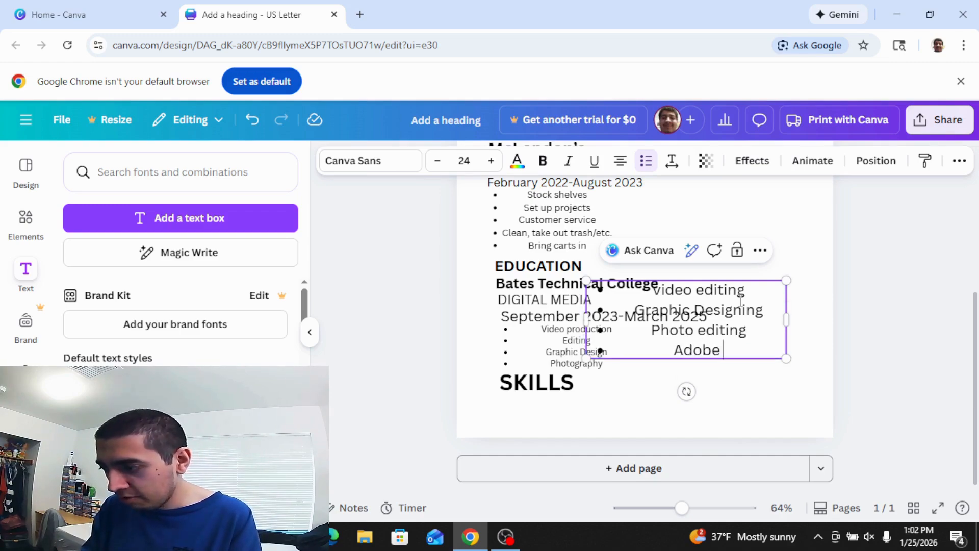
{"action": "type", "text": " Phot"}
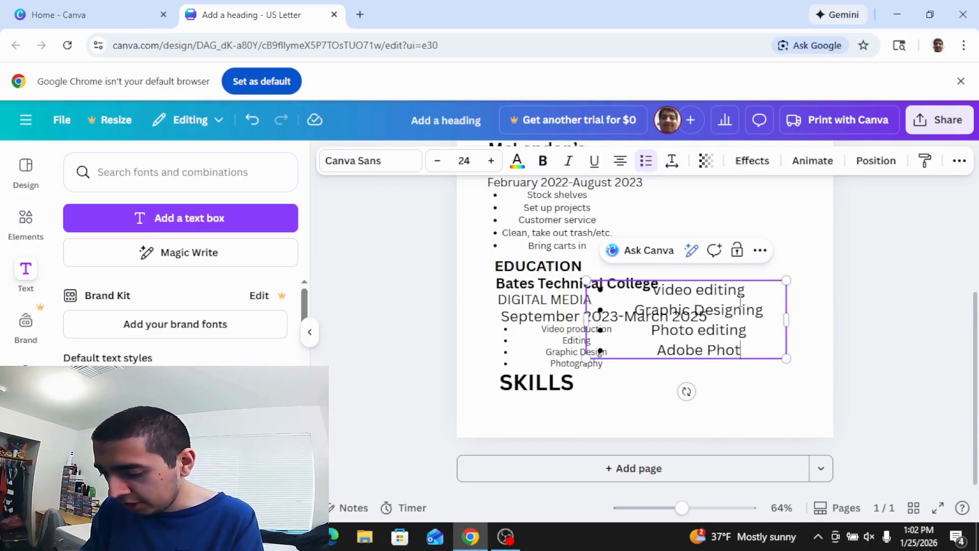
{"action": "type", "text": "oshop"}
{"action": "key", "text": "Return"}
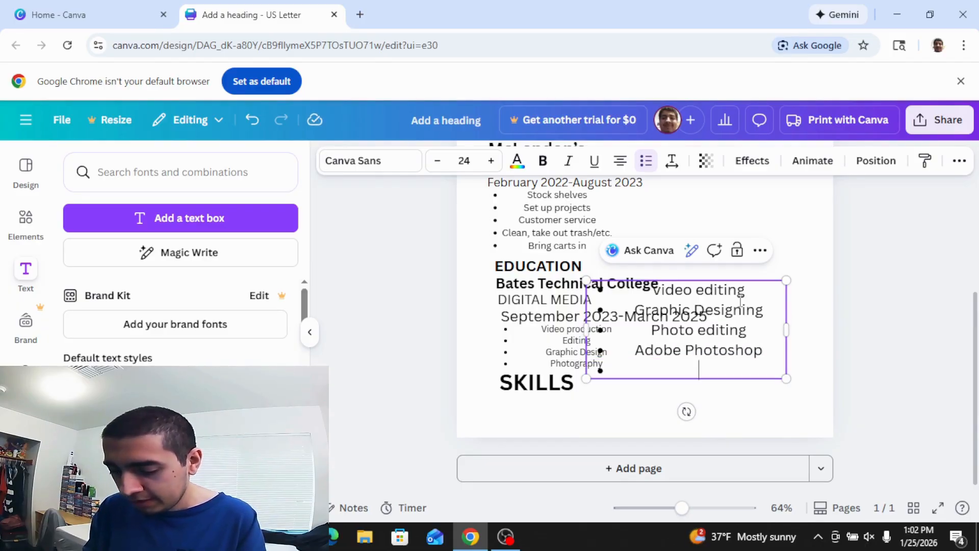
{"action": "type", "text": "Ado"}
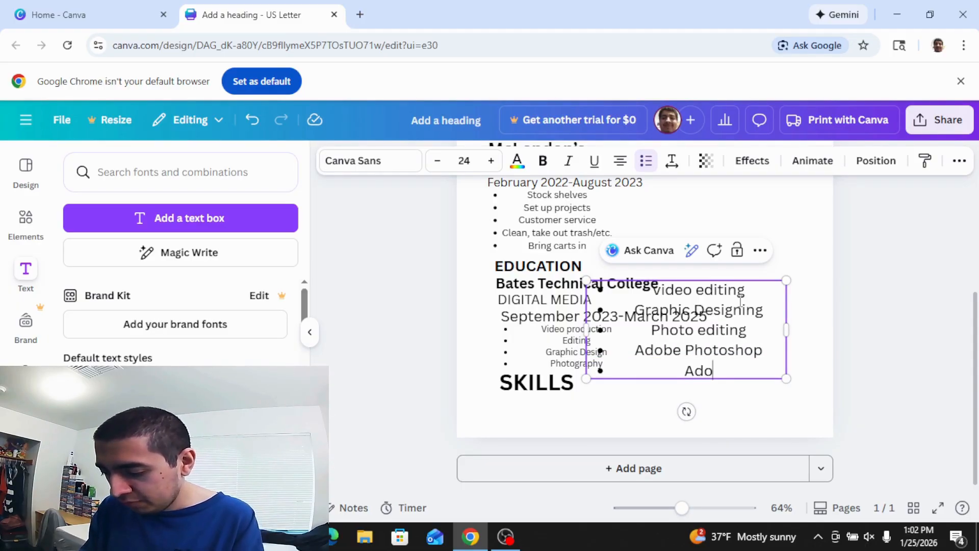
{"action": "type", "text": "be Pr"}
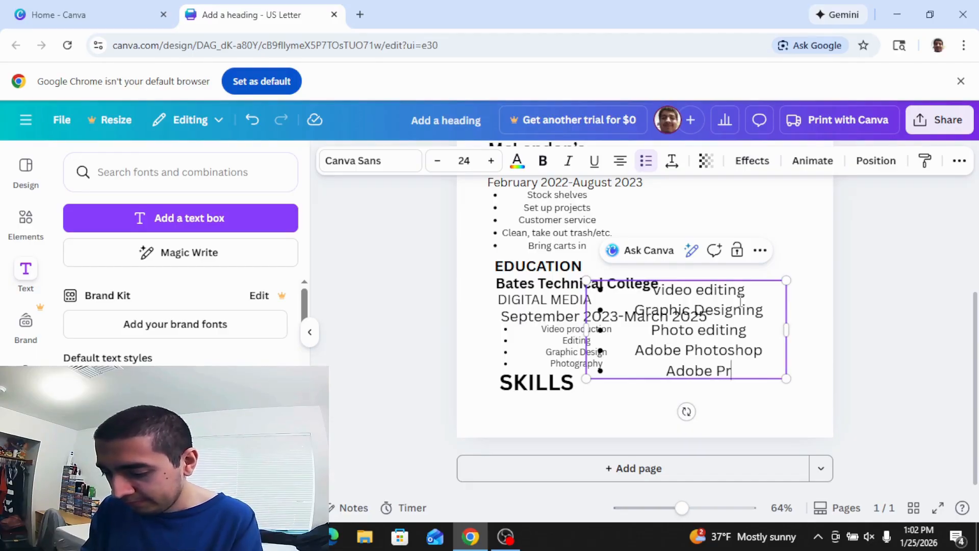
{"action": "type", "text": "emiere P"}
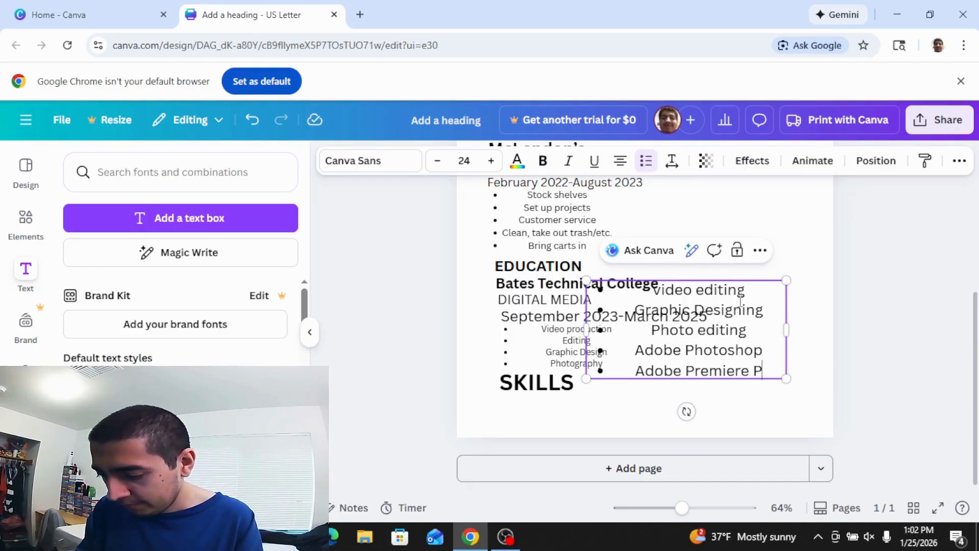
{"action": "type", "text": "ro"}
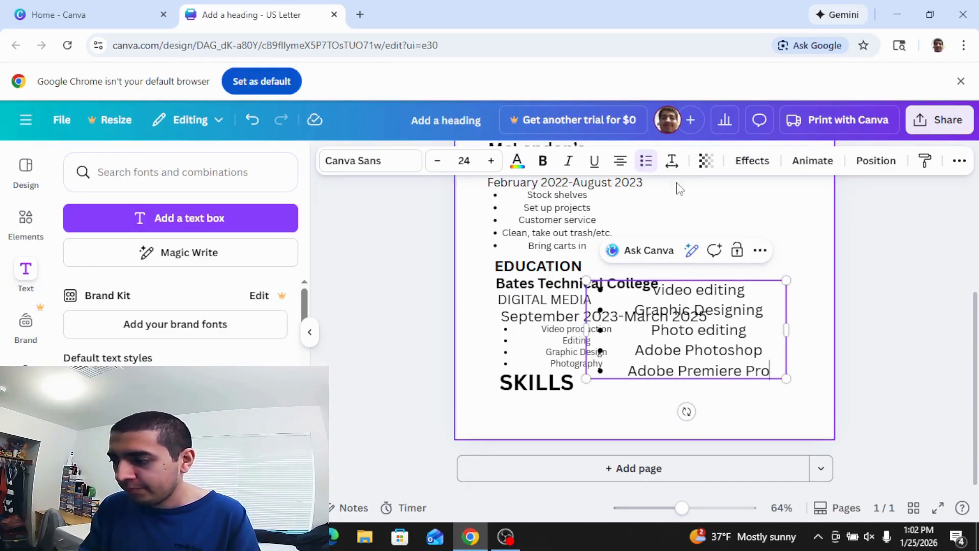
{"action": "left_click_drag", "start_coordinate": [586, 280], "coordinate": [682, 327]}
Shrink the five-item skills list beside the SKILLS heading, then scroll up the resume.
{"action": "left_click_drag", "start_coordinate": [747, 365], "coordinate": [678, 402]}
{"action": "left_click", "coordinate": [819, 382]}
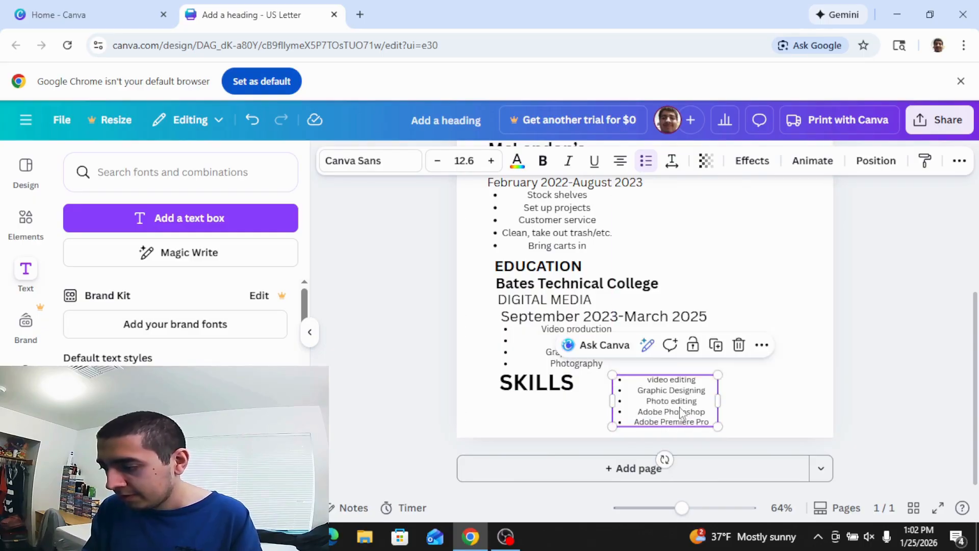
{"action": "left_click", "coordinate": [776, 408]}
{"action": "left_click_drag", "start_coordinate": [976, 393], "coordinate": [975, 296]}
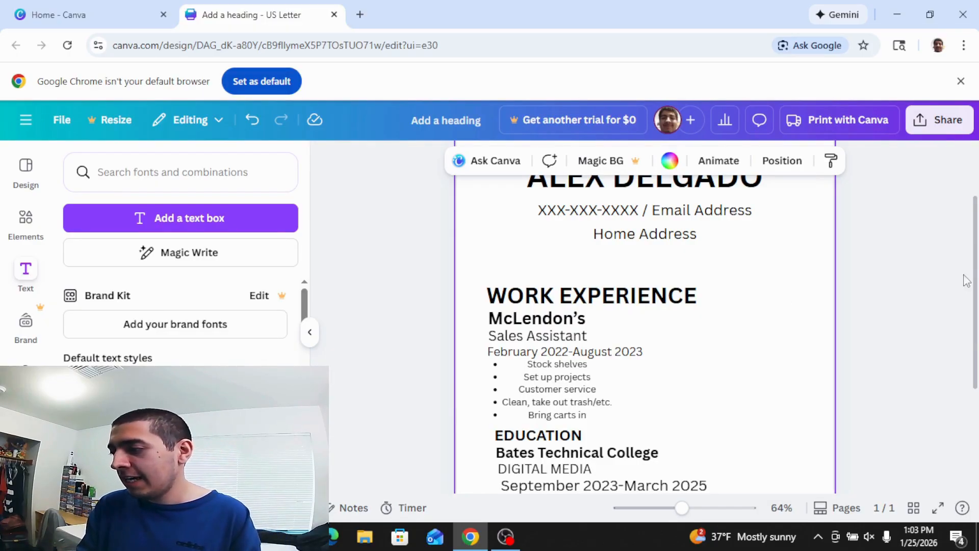
{"action": "mouse_move", "coordinate": [976, 280]}
{"action": "left_mouse_down"}
{"action": "mouse_move", "coordinate": [974, 253]}
{"action": "mouse_move", "coordinate": [969, 282]}
{"action": "left_mouse_up"}
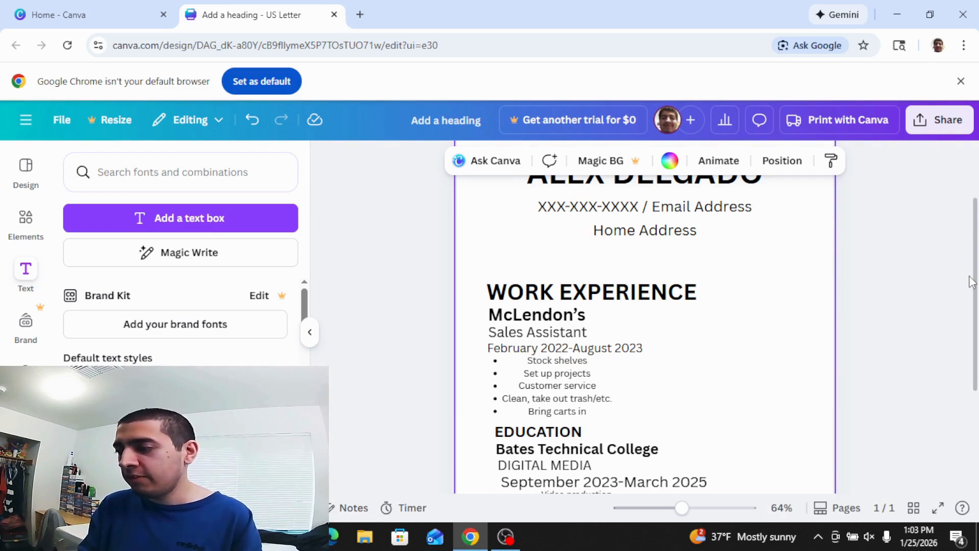
{"action": "left_click_drag", "start_coordinate": [976, 282], "coordinate": [968, 323]}
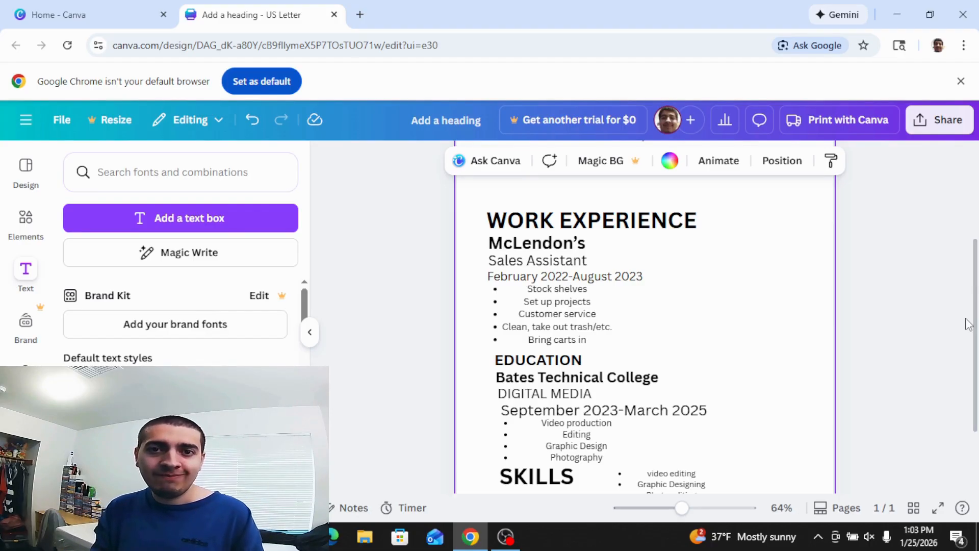
{"action": "left_click", "coordinate": [505, 537]}
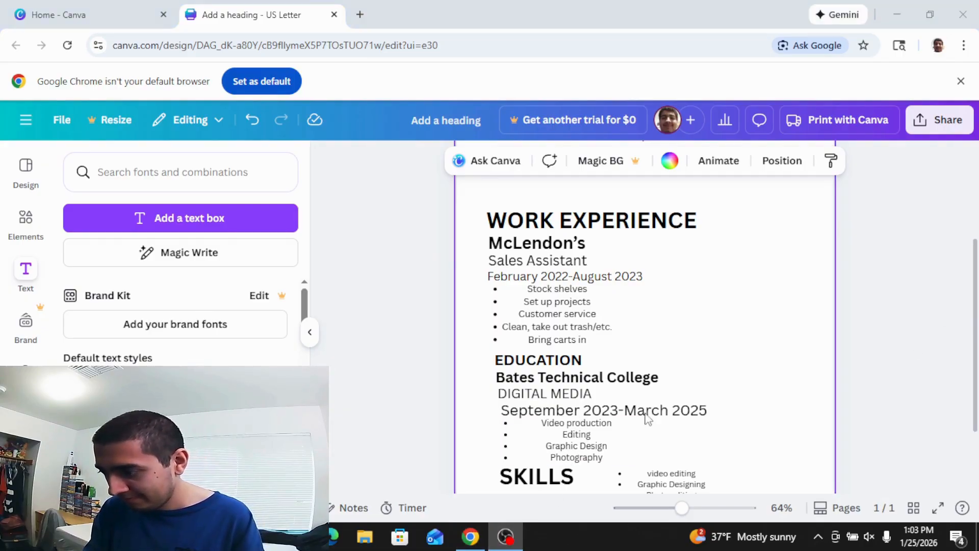